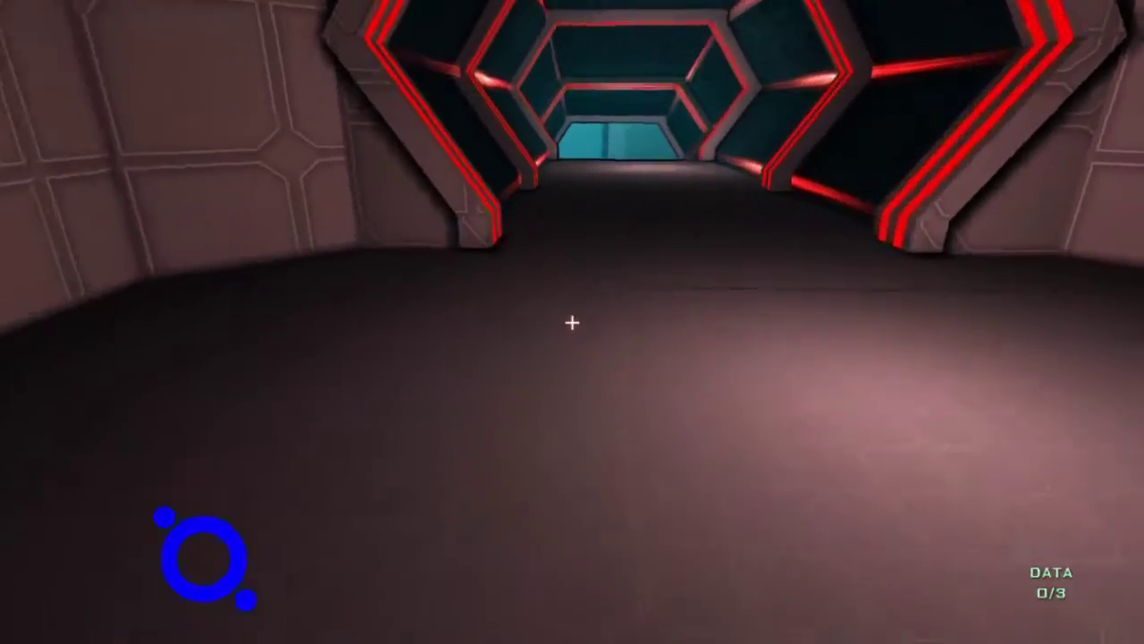
Walk down the corridor into the room and set the red cube on the launch pad.
{"action": "key", "text": "w"}
{"action": "key", "text": "w"}
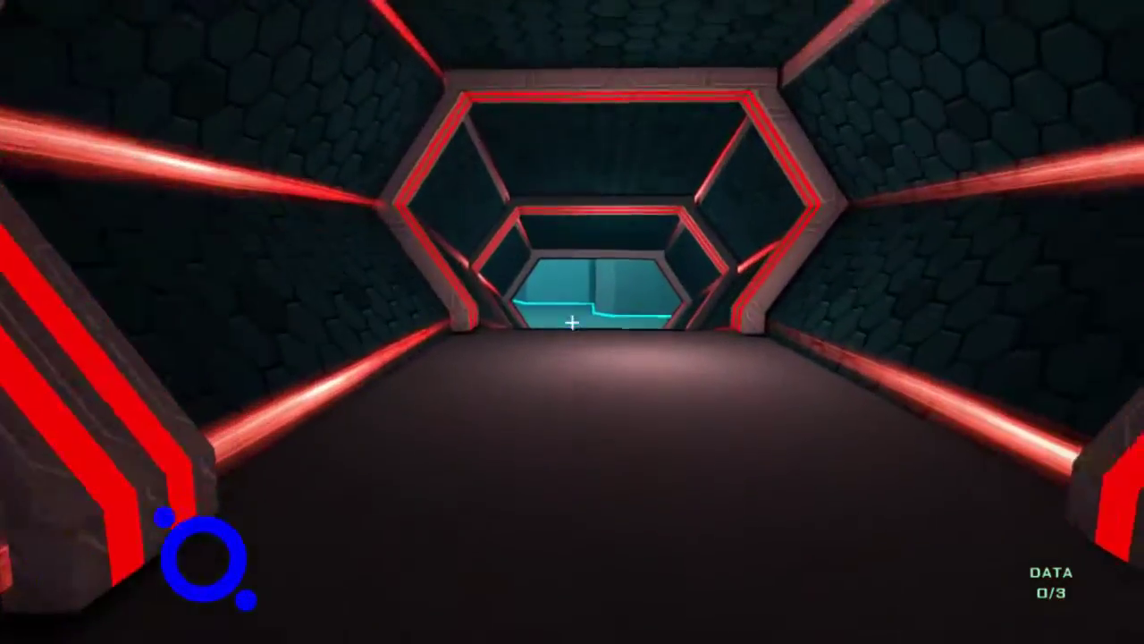
{"action": "key", "text": "w"}
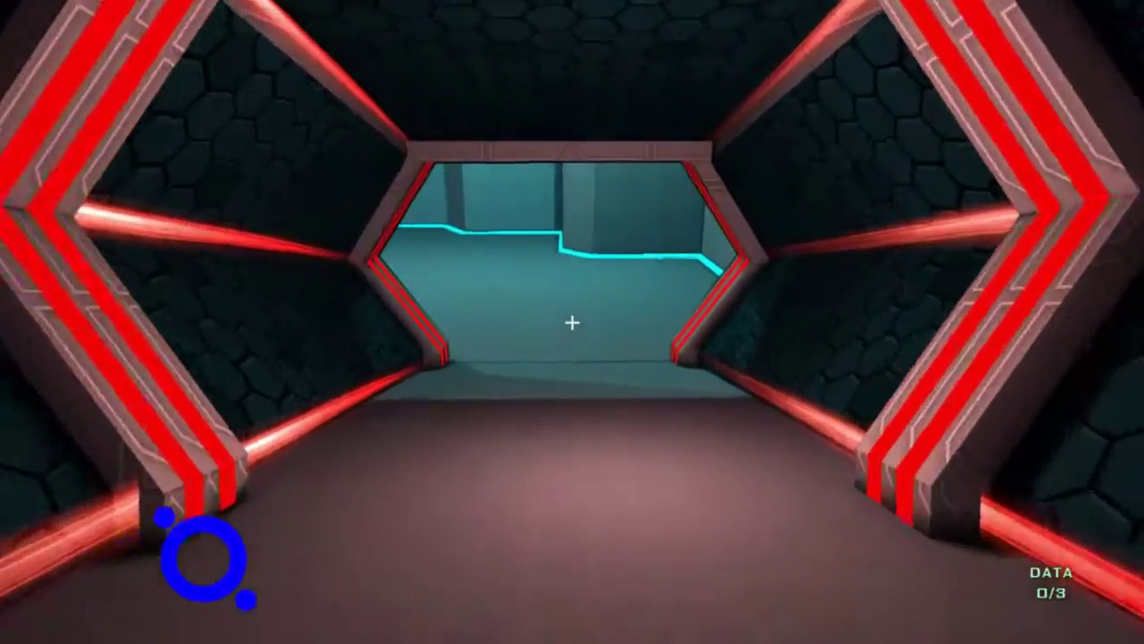
{"action": "key", "text": "w"}
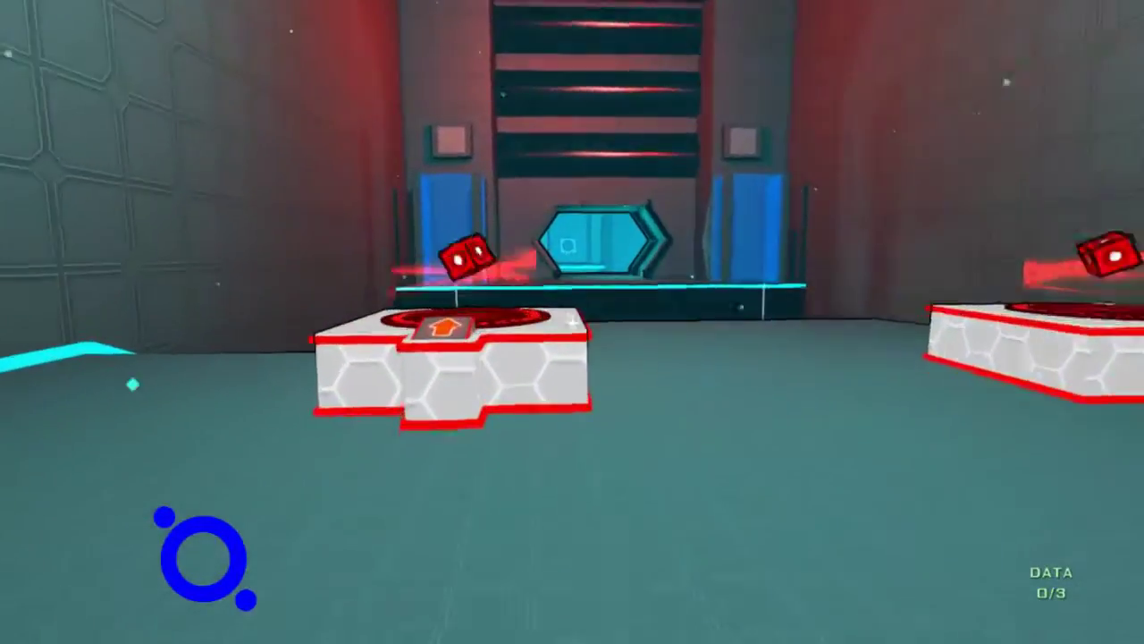
{"action": "key", "text": "w"}
{"action": "left_click", "coordinate": [572, 321]}
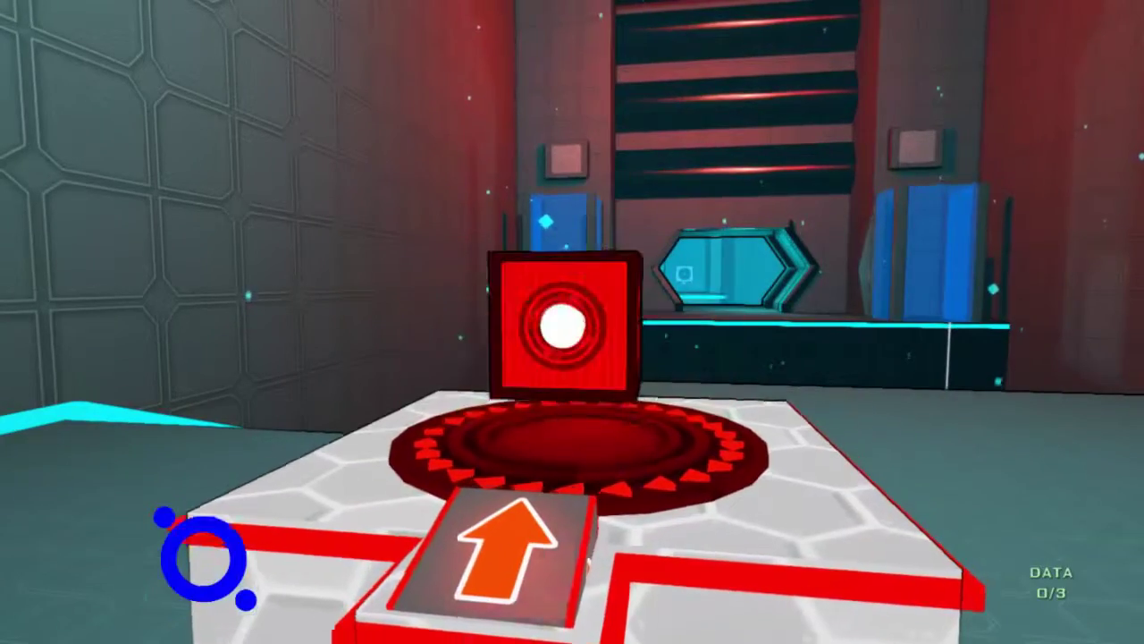
Move the red cube onto the red platform, then walk into the data hologram.
{"action": "key", "text": "d"}
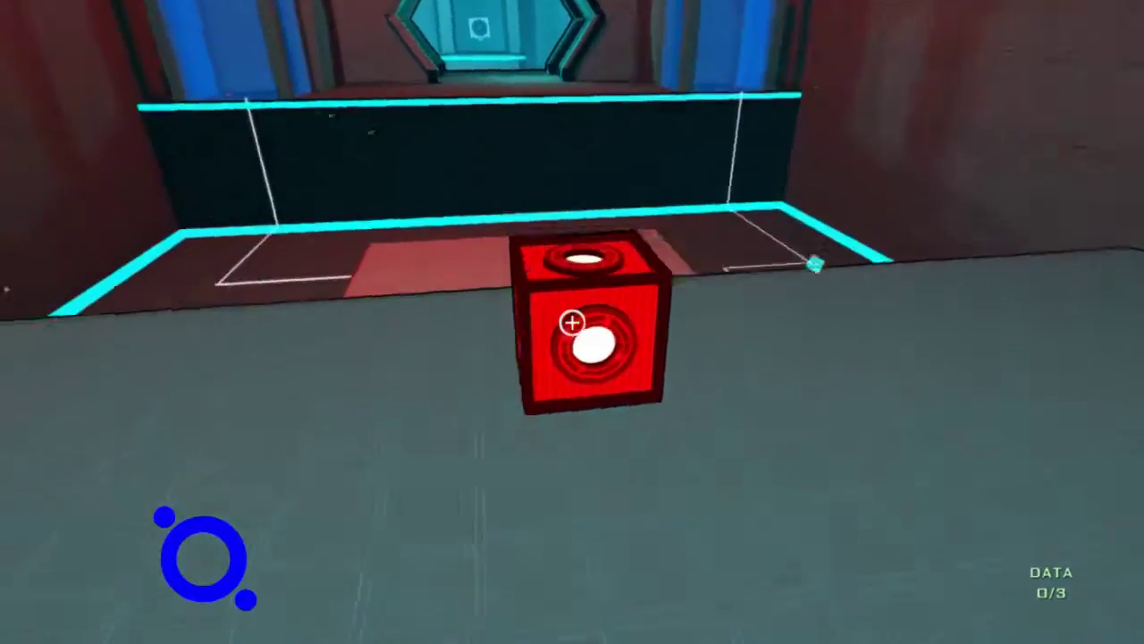
{"action": "key", "text": "w"}
{"action": "key", "text": "w"}
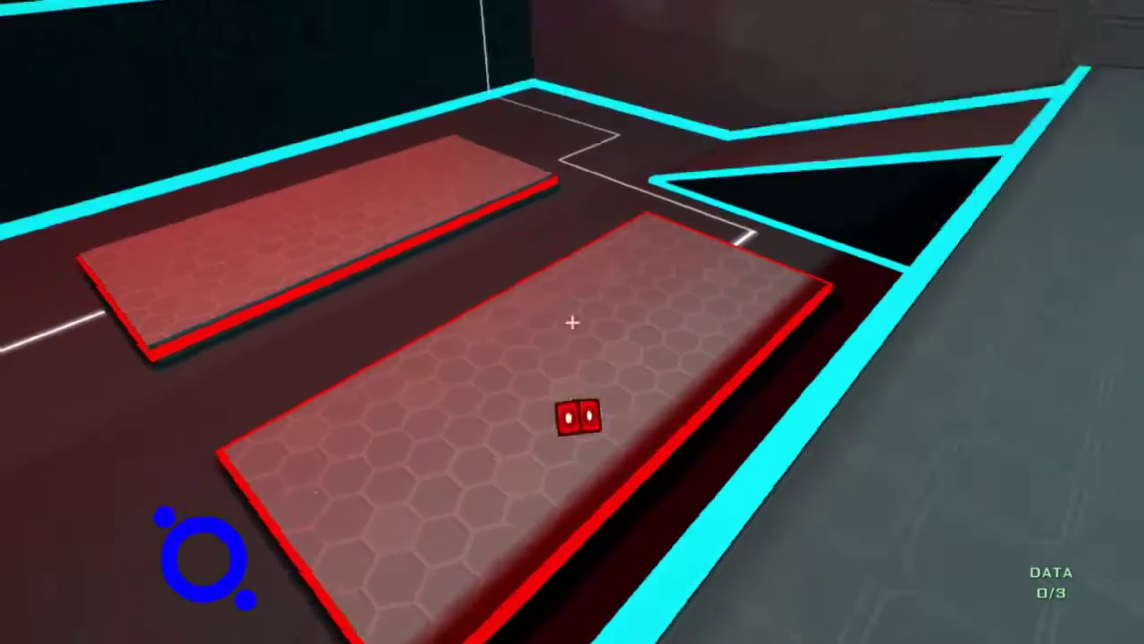
{"action": "key", "text": "w"}
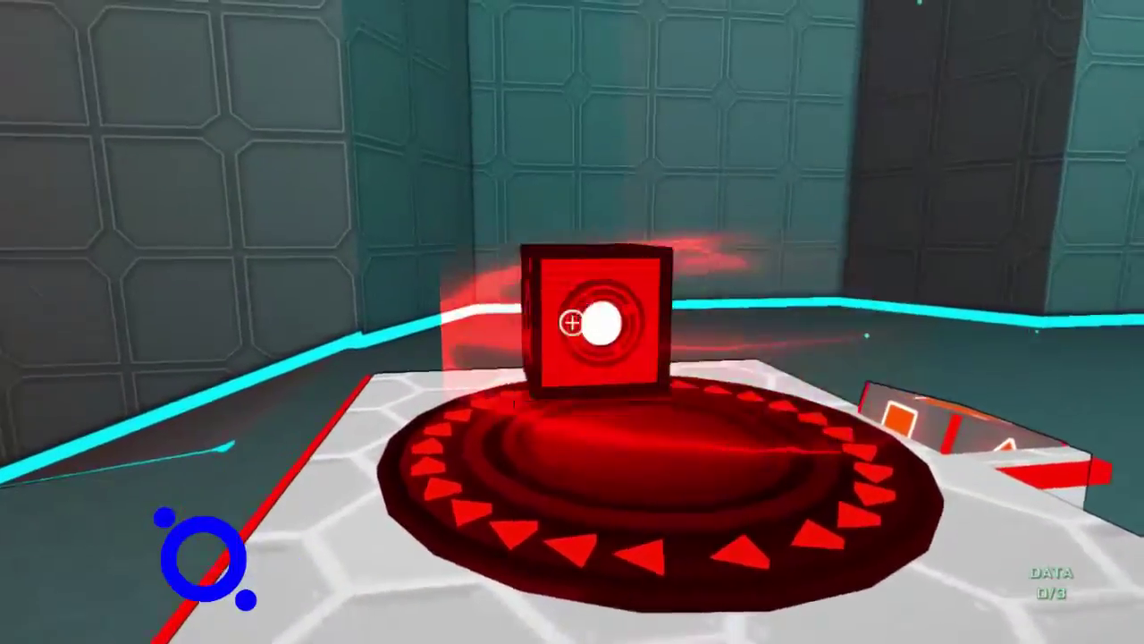
{"action": "key", "text": "s"}
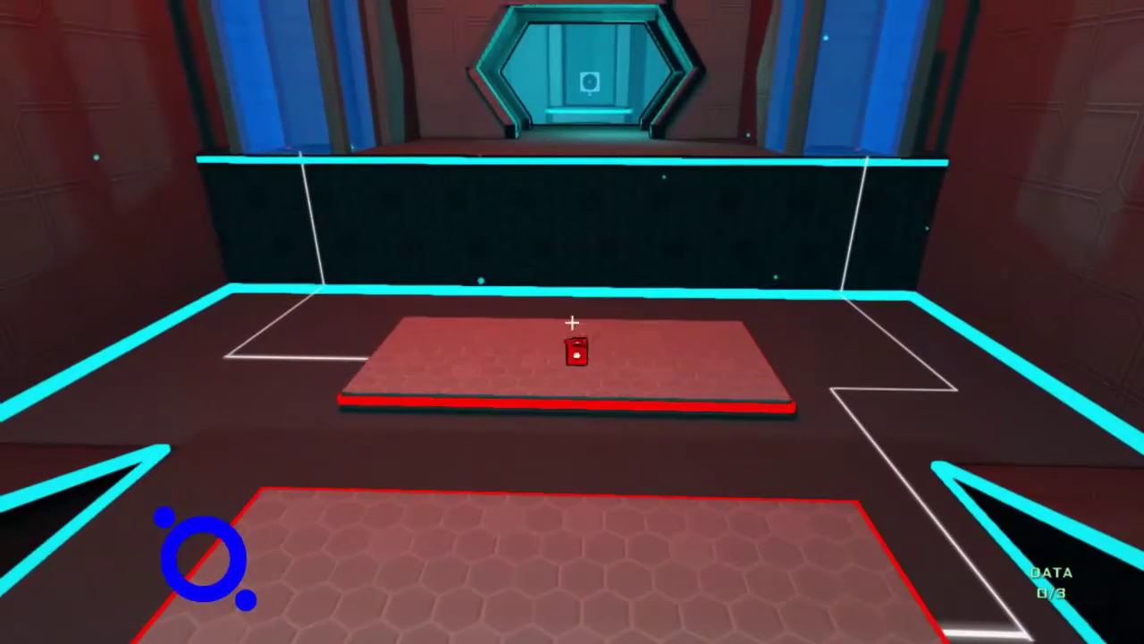
{"action": "key", "text": "w"}
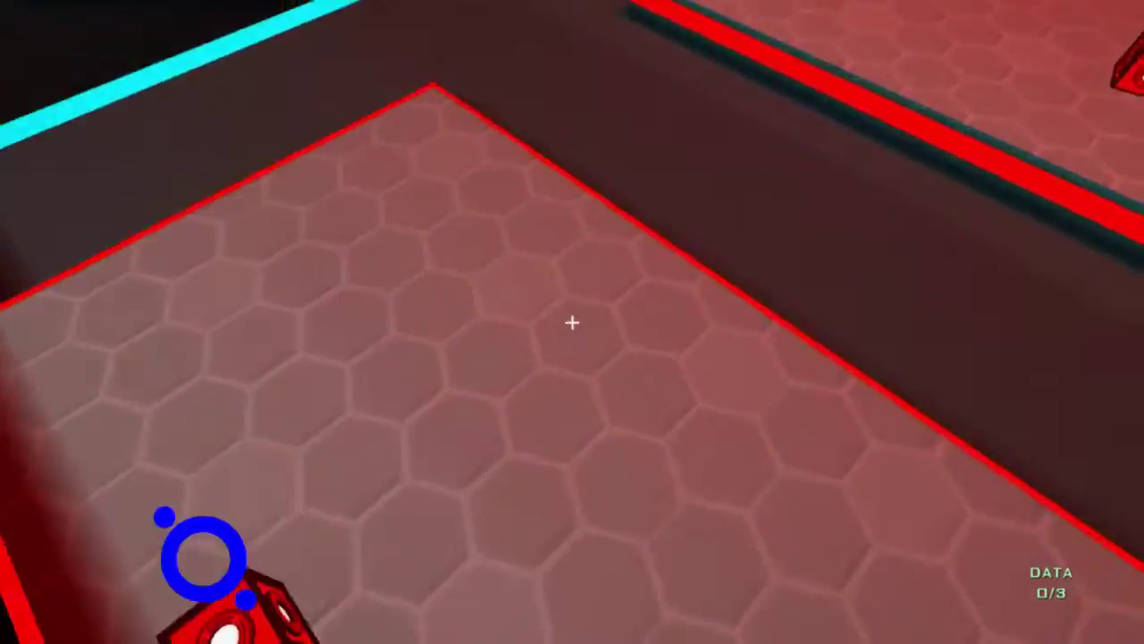
{"action": "key", "text": "w"}
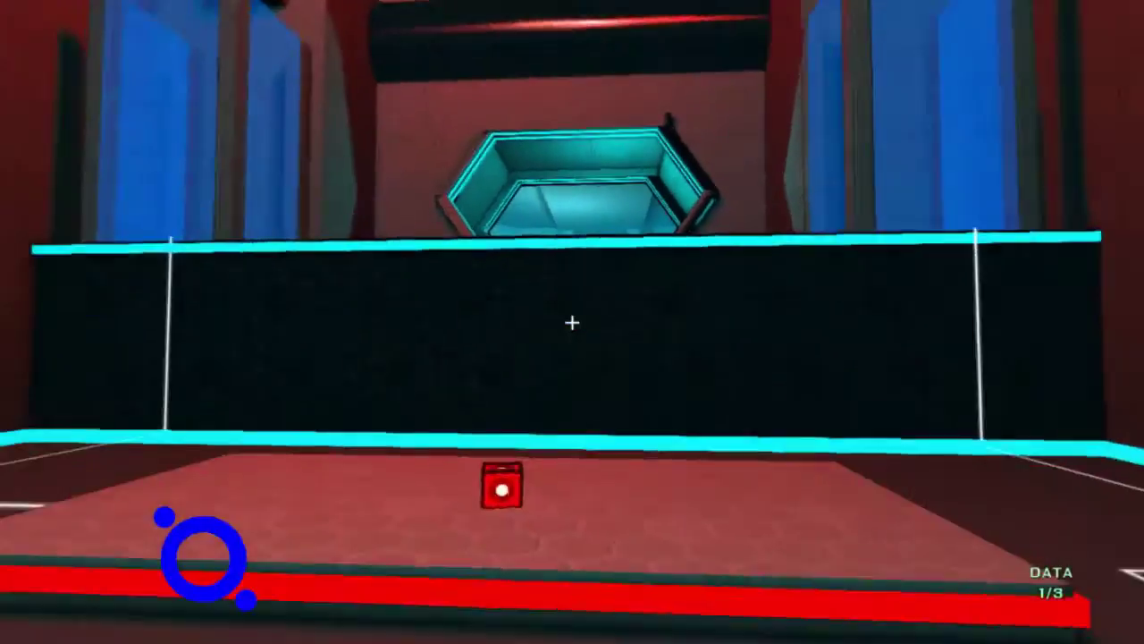
Walk back past the ledge and blue track onto the red platform holding the cube.
{"action": "key", "text": "w"}
{"action": "key", "text": "w"}
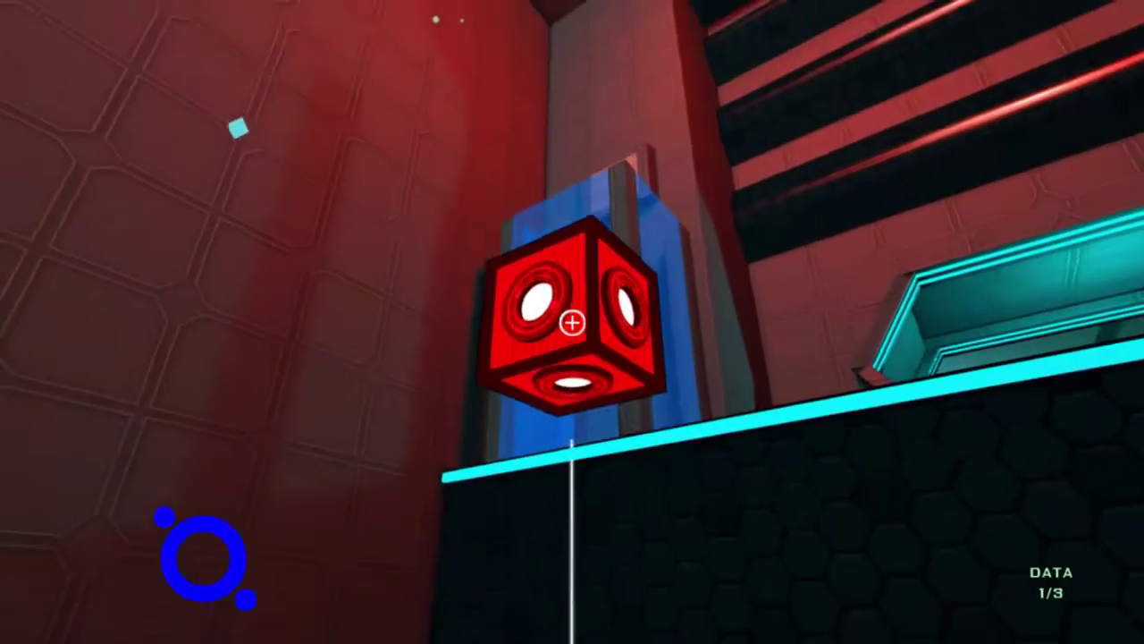
{"action": "key", "text": "w"}
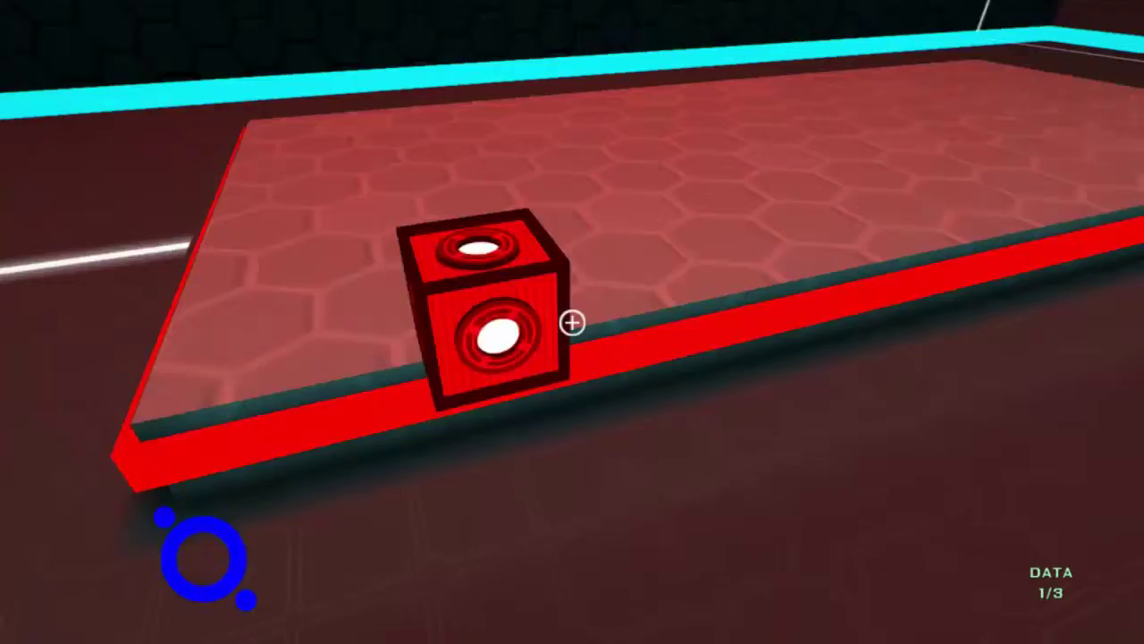
{"action": "key", "text": "w"}
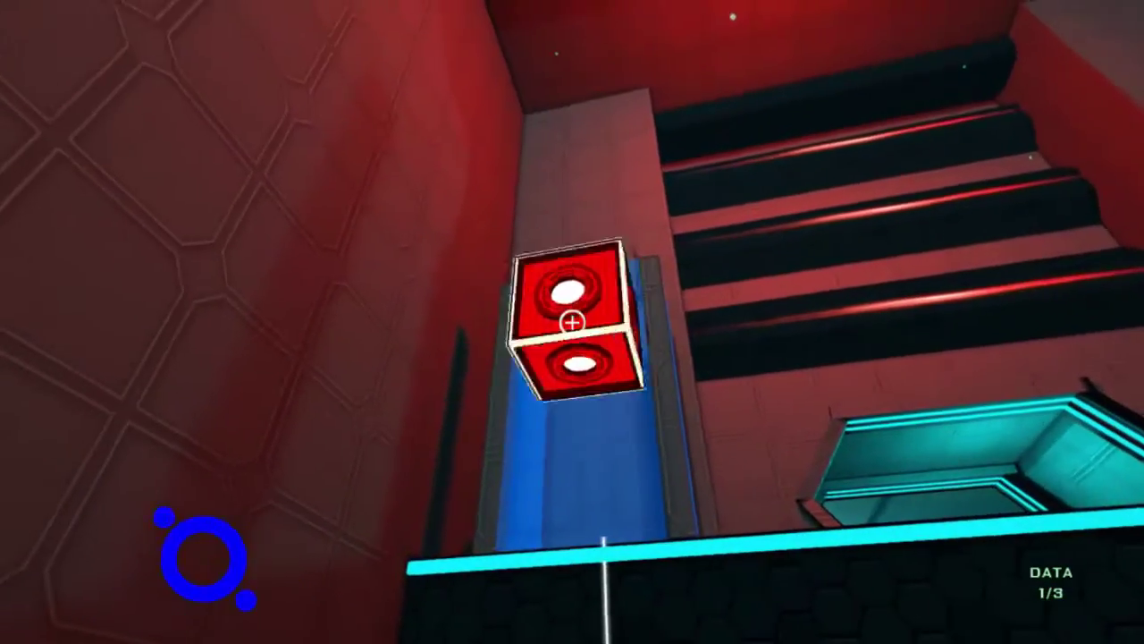
{"action": "key", "text": "w"}
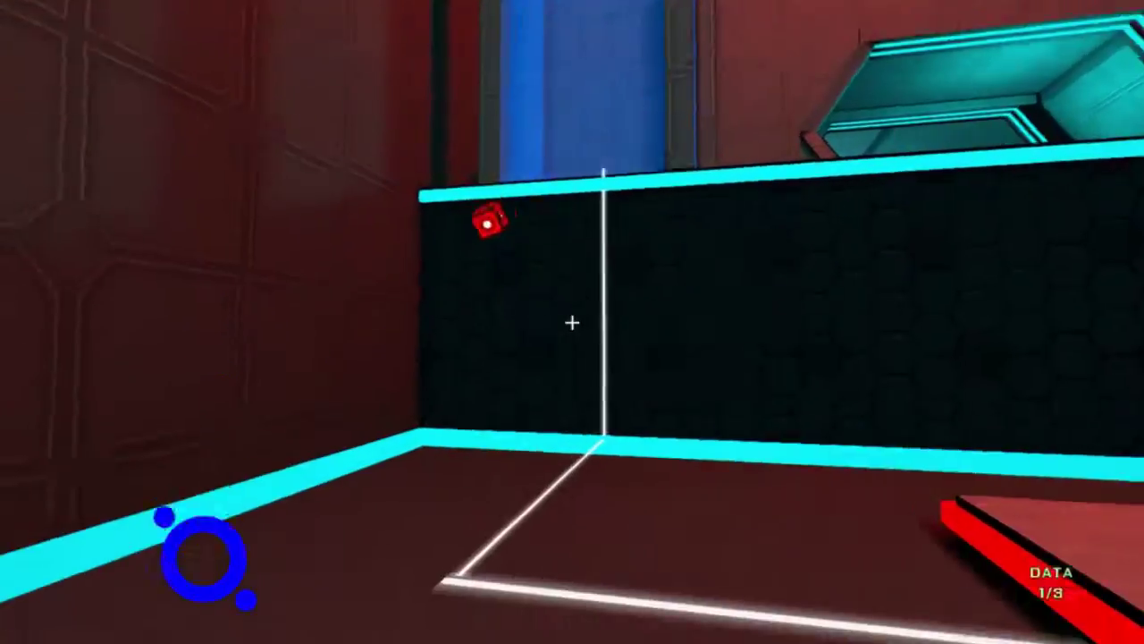
{"action": "key", "text": "w"}
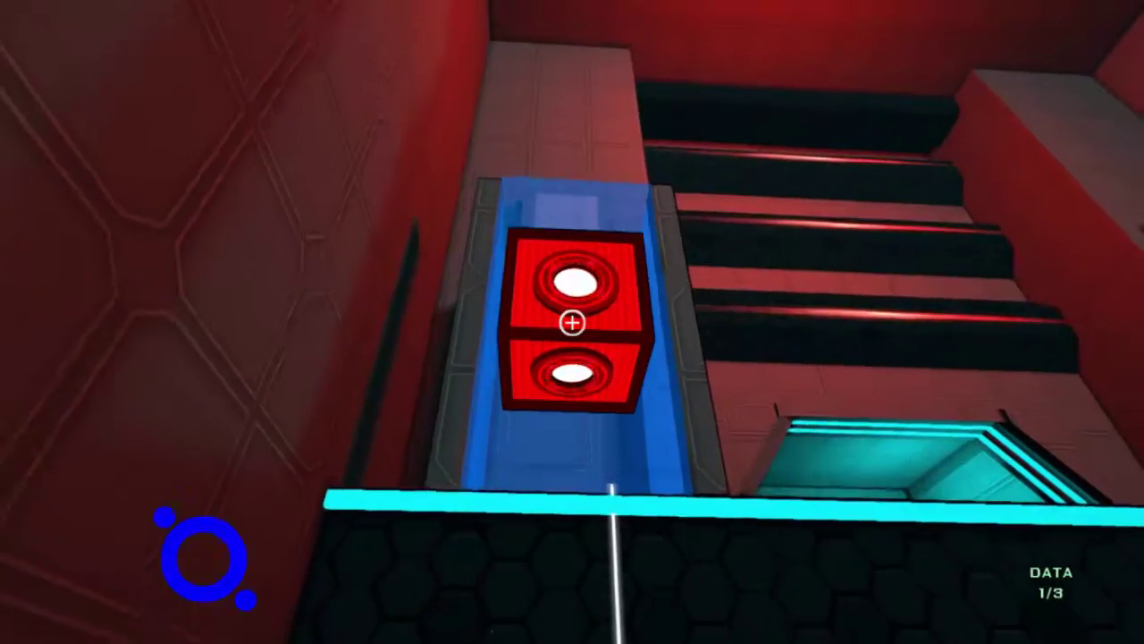
{"action": "key", "text": "w"}
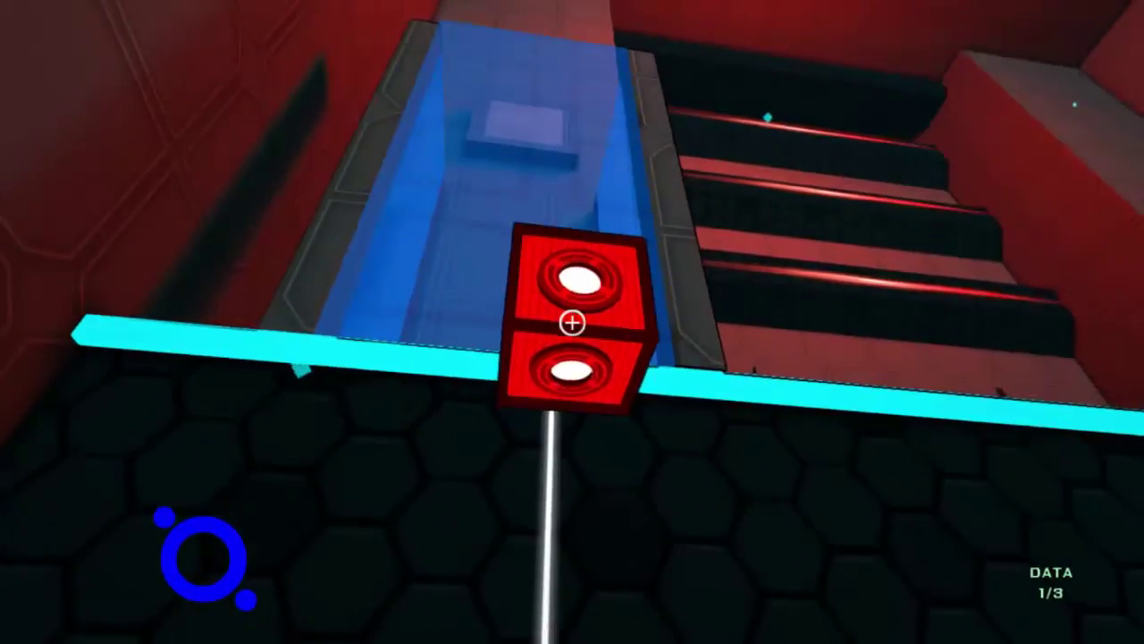
{"action": "key", "text": "w"}
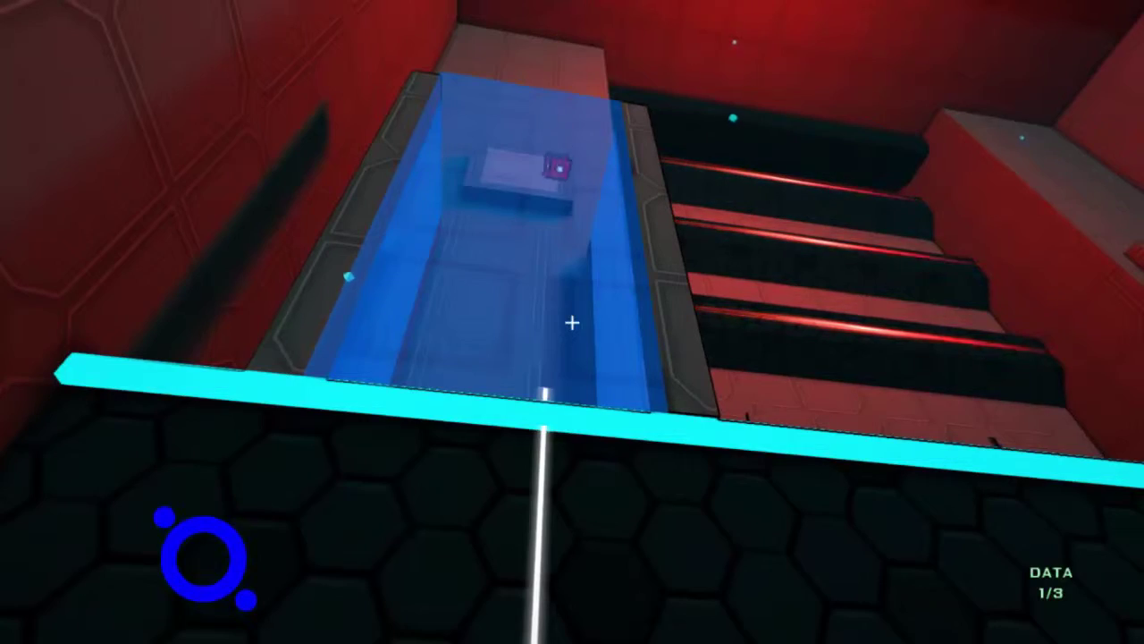
{"action": "key", "text": "w"}
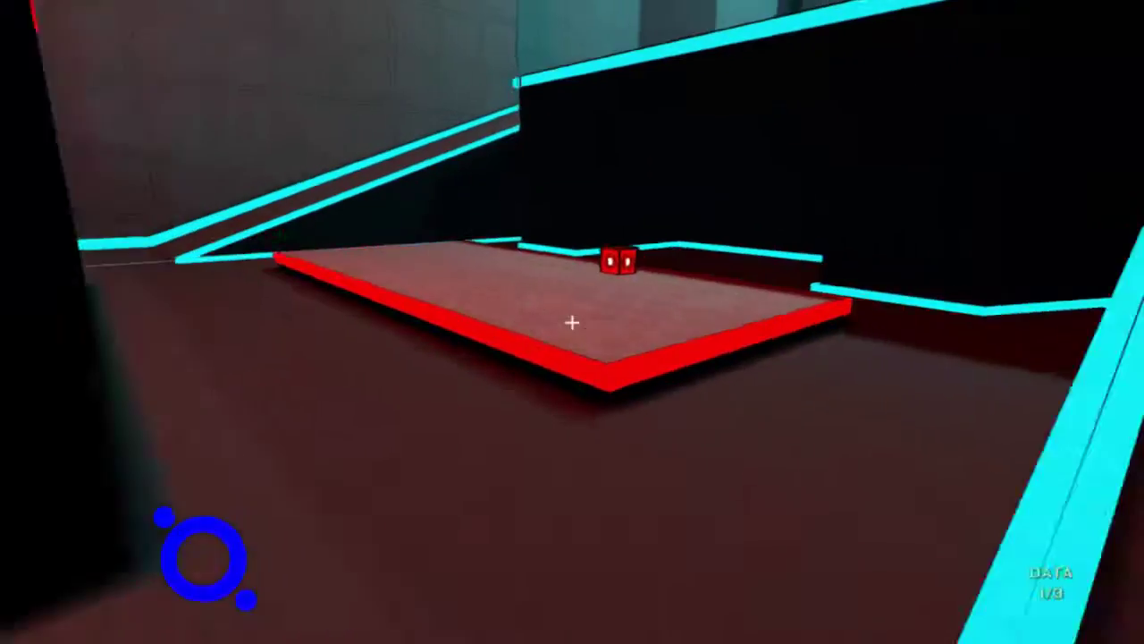
{"action": "key", "text": "w"}
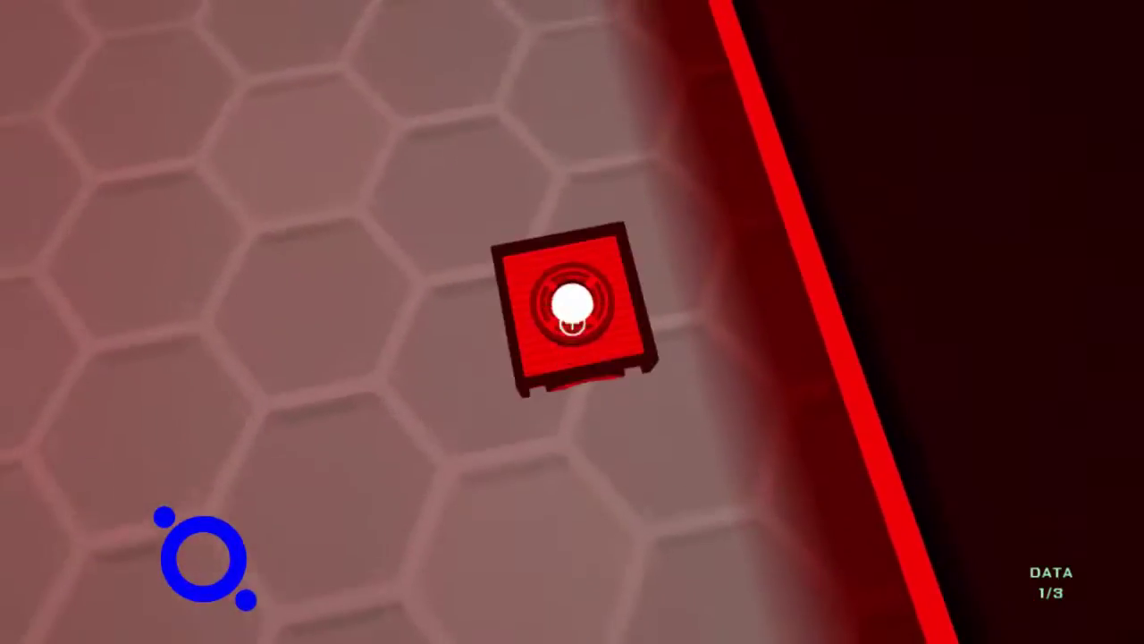
Pick up the red cube and carry it down to the launch pad in the cyan-lit room.
{"action": "left_click", "coordinate": [572, 321]}
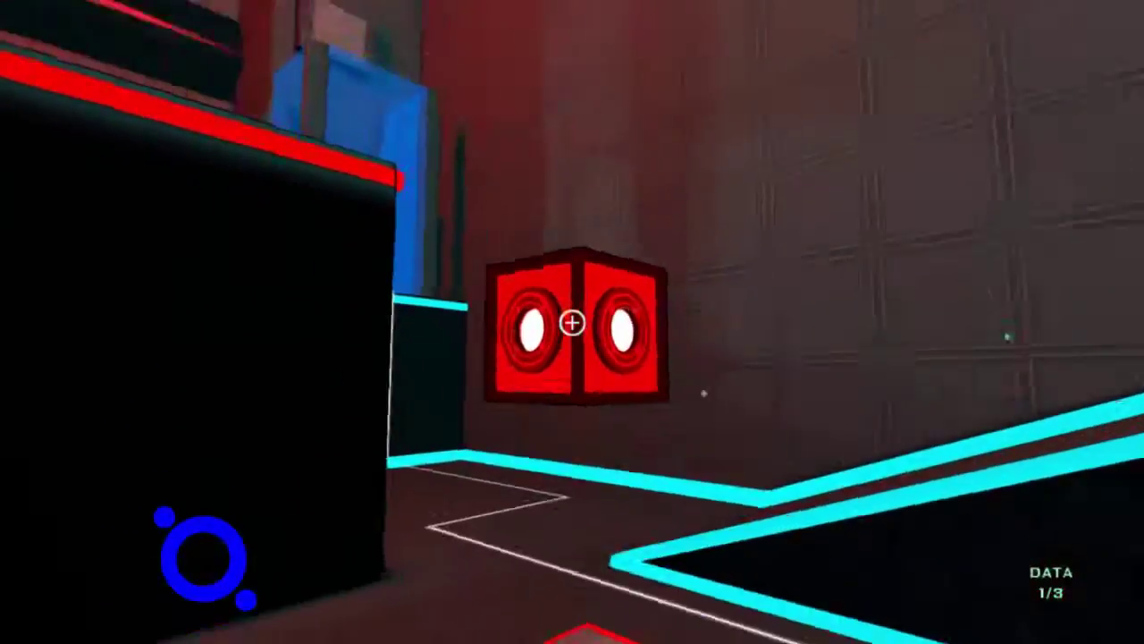
{"action": "key", "text": "w"}
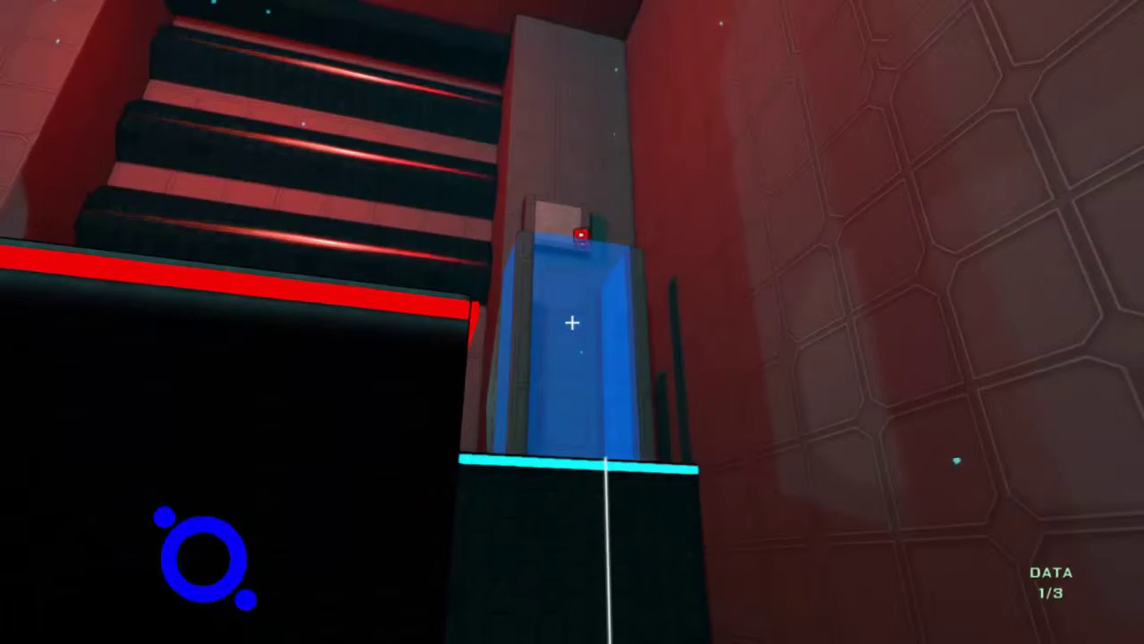
{"action": "key", "text": "w"}
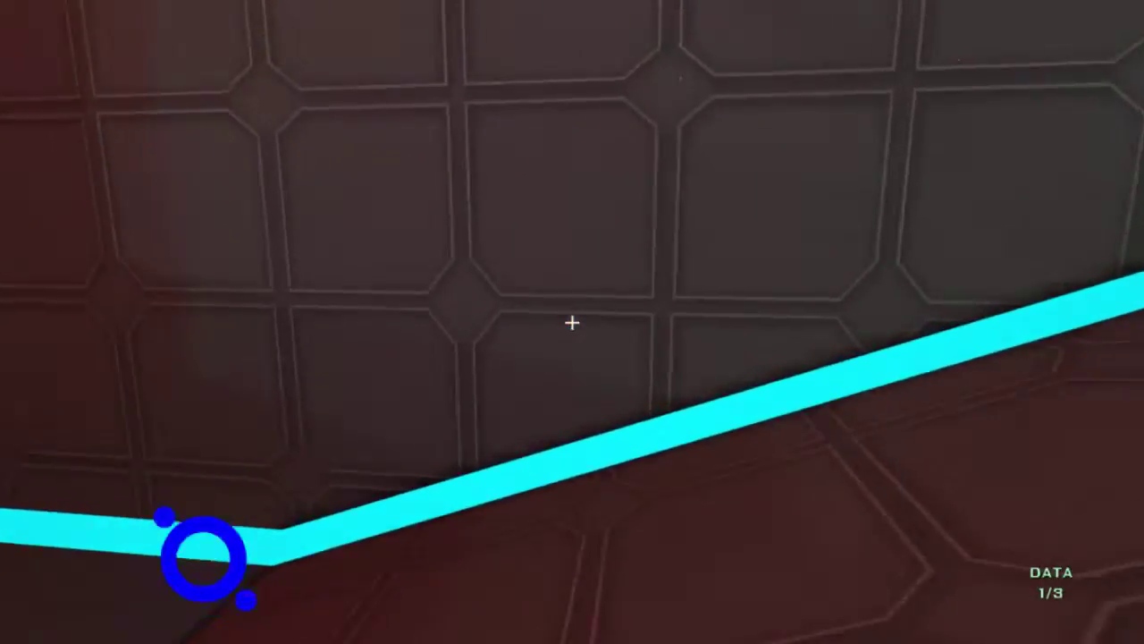
{"action": "key", "text": "w"}
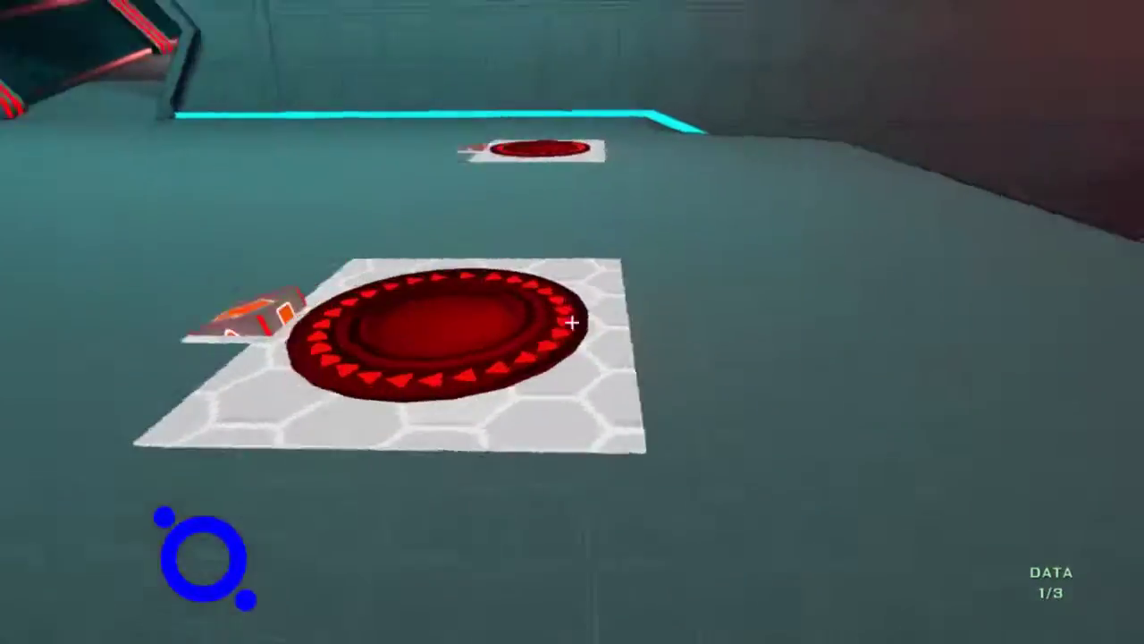
{"action": "key", "text": "w"}
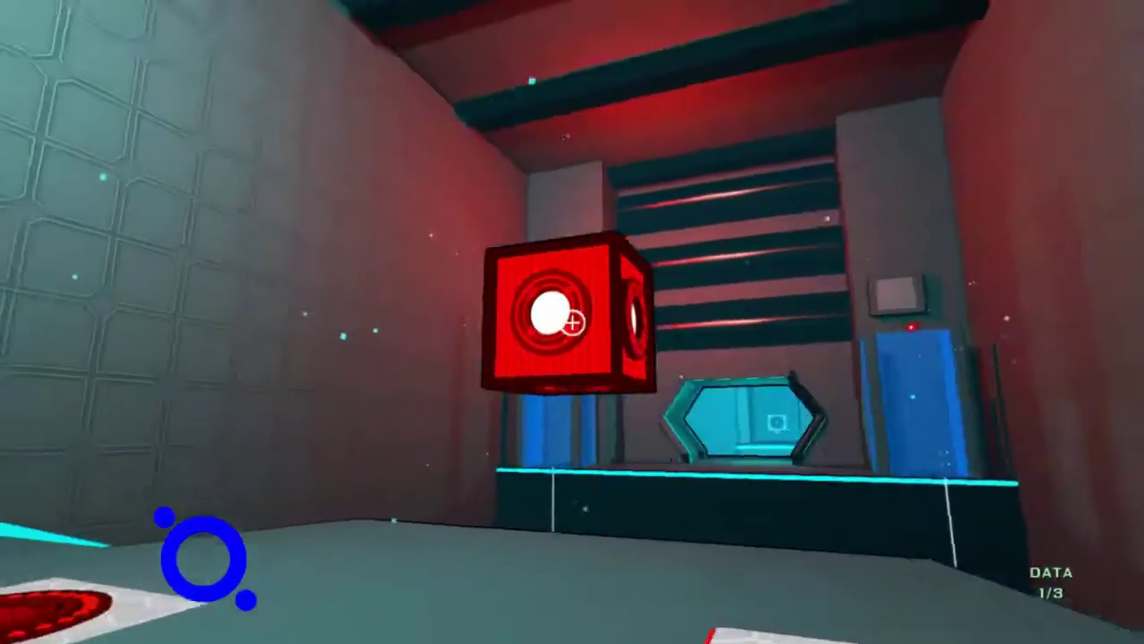
{"action": "left_click_drag", "start_coordinate": [572, 322], "coordinate": [572, 322]}
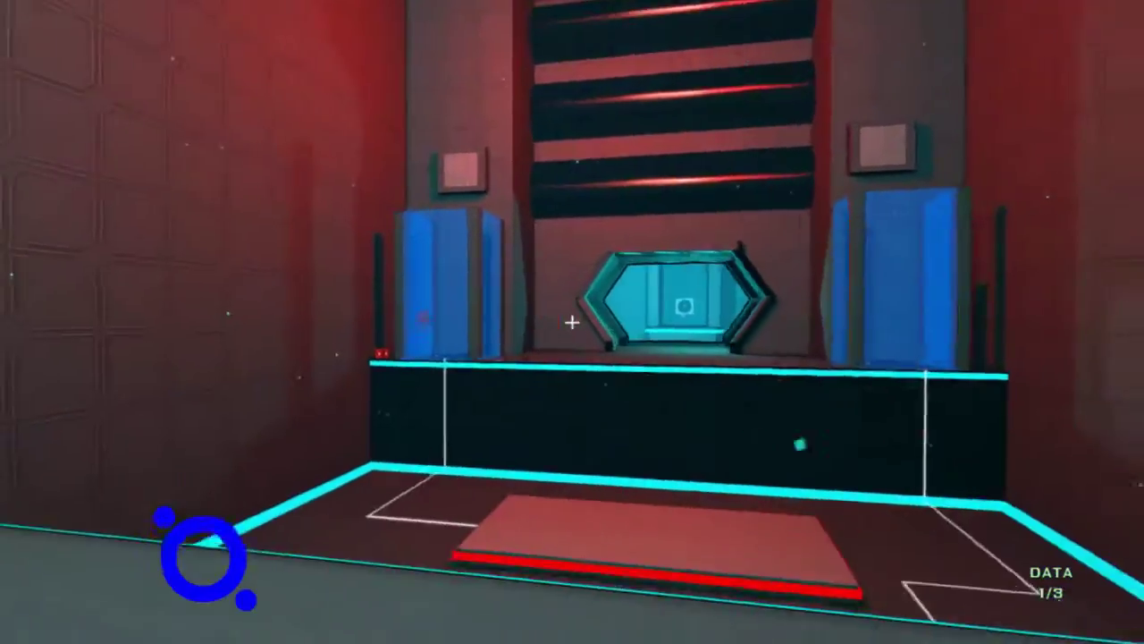
Step onto the launch pad to send the red cube up to the raised ledge.
{"action": "left_click_drag", "start_coordinate": [572, 322], "coordinate": [572, 322]}
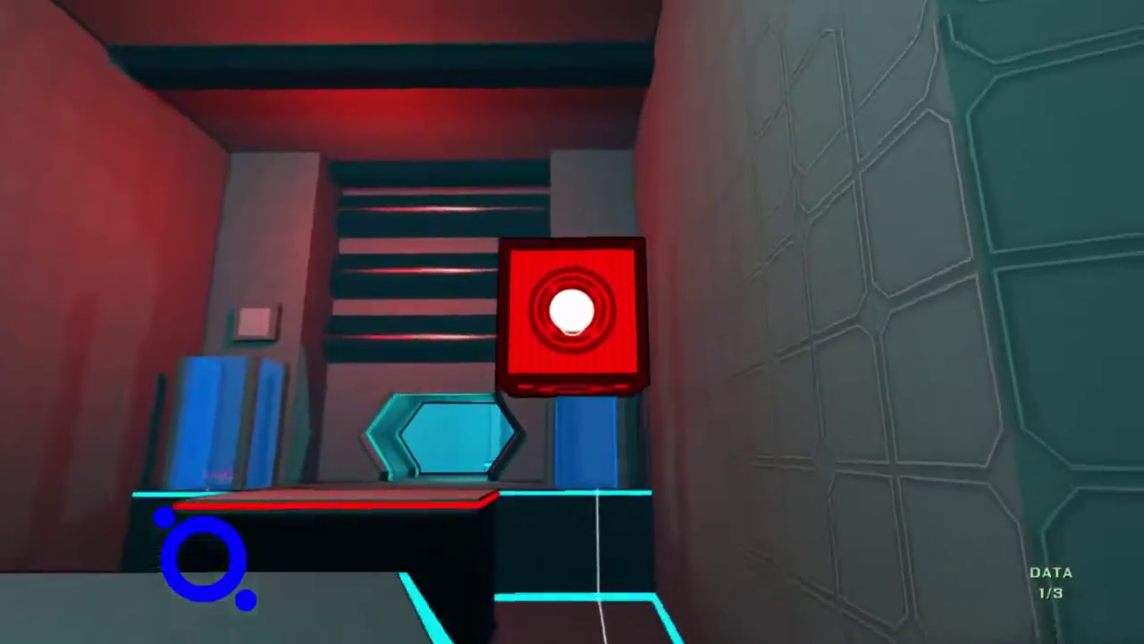
{"action": "key", "text": "s"}
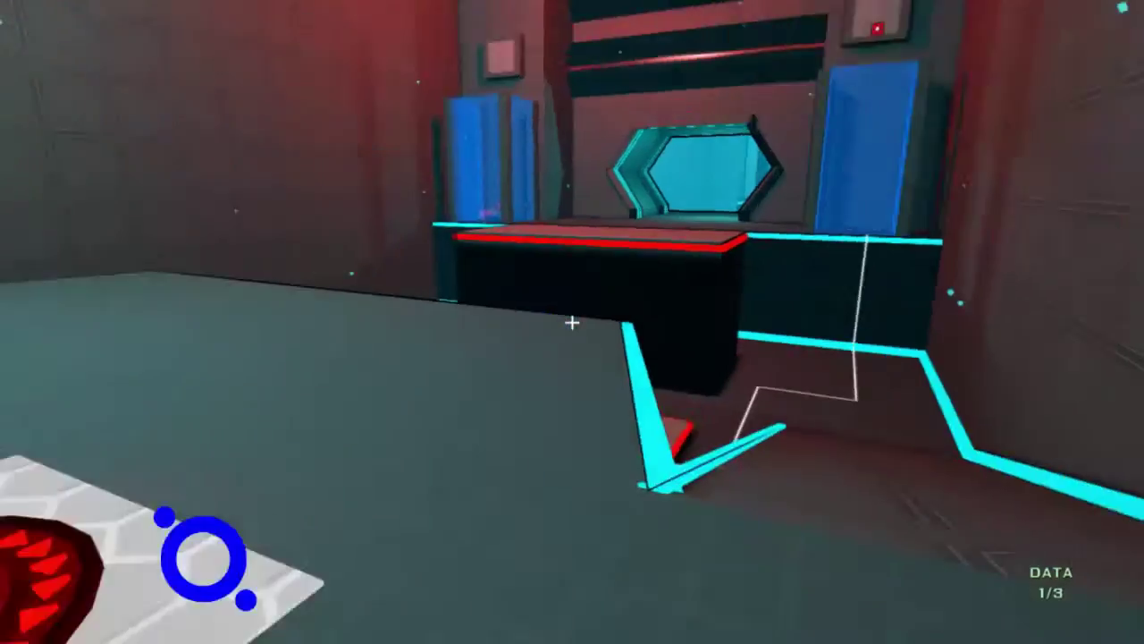
{"action": "left_click_drag", "start_coordinate": [572, 322], "coordinate": [572, 322]}
{"action": "key", "text": "w"}
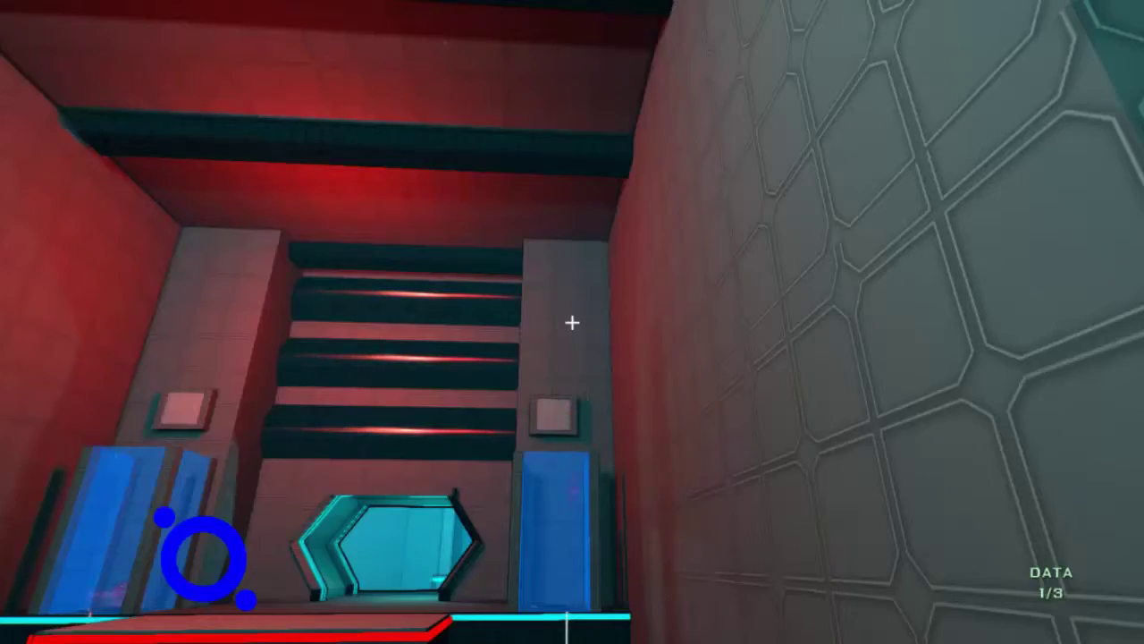
{"action": "left_click_drag", "start_coordinate": [572, 322], "coordinate": [572, 322]}
Cross the platforms into the pillar room and ride the jump pad onto the pillar platform.
{"action": "key", "text": "w"}
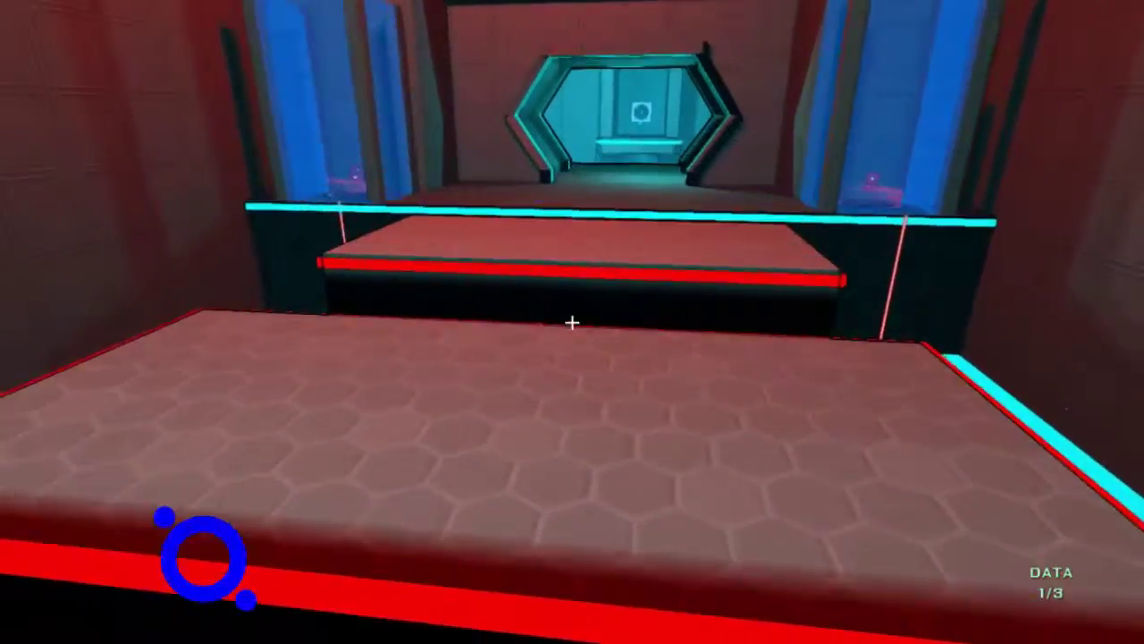
{"action": "key", "text": "w"}
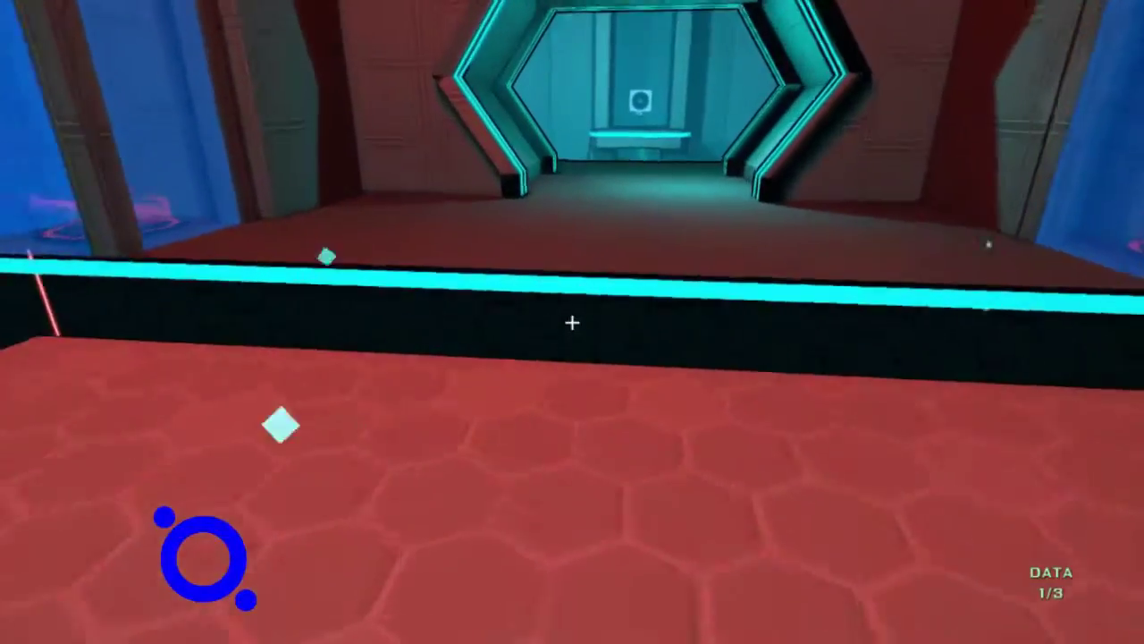
{"action": "key", "text": "w"}
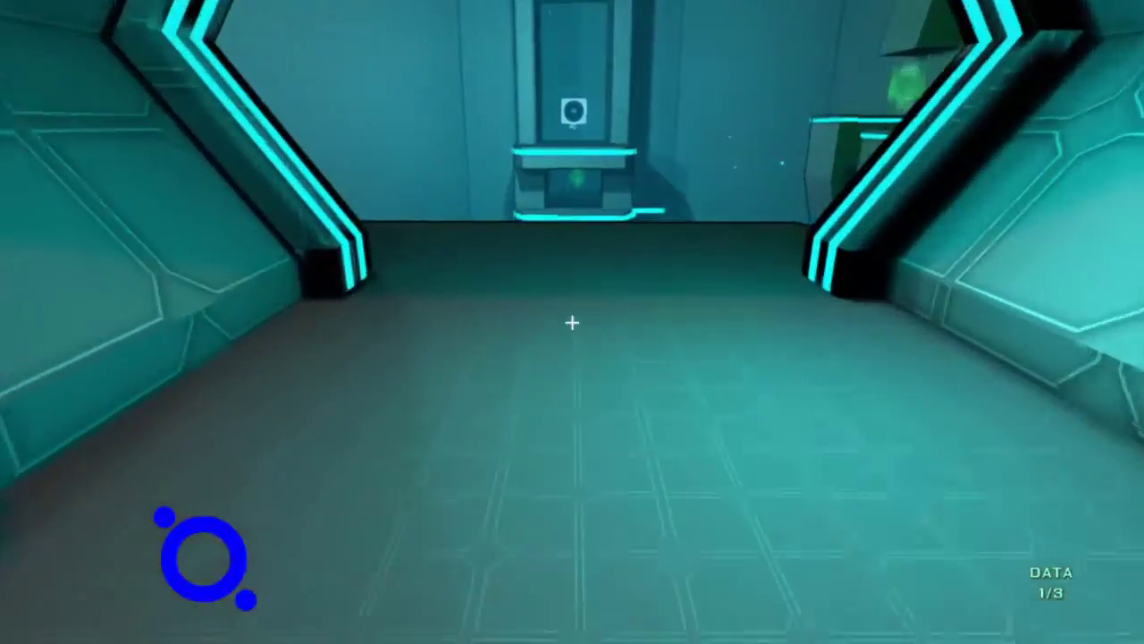
{"action": "key", "text": "w"}
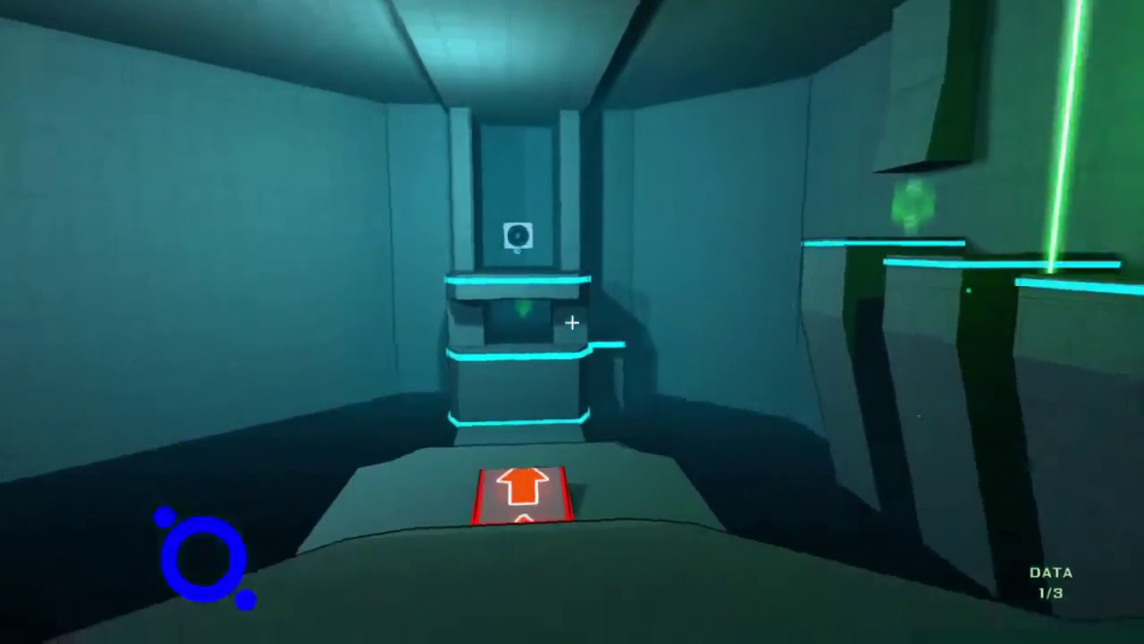
{"action": "key", "text": "w"}
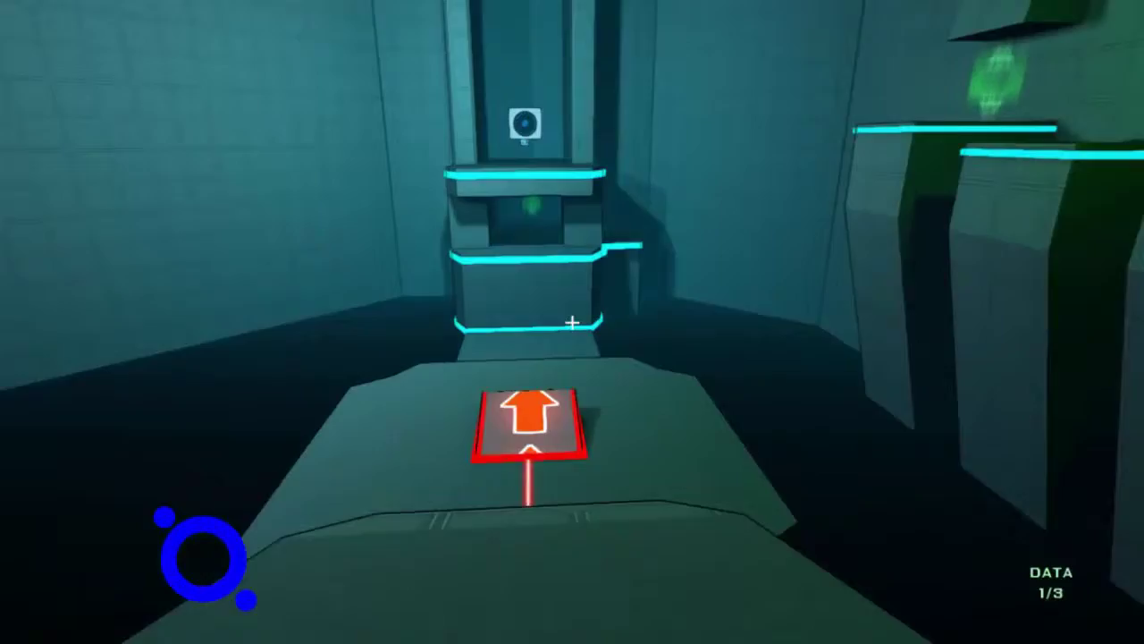
{"action": "key", "text": "w"}
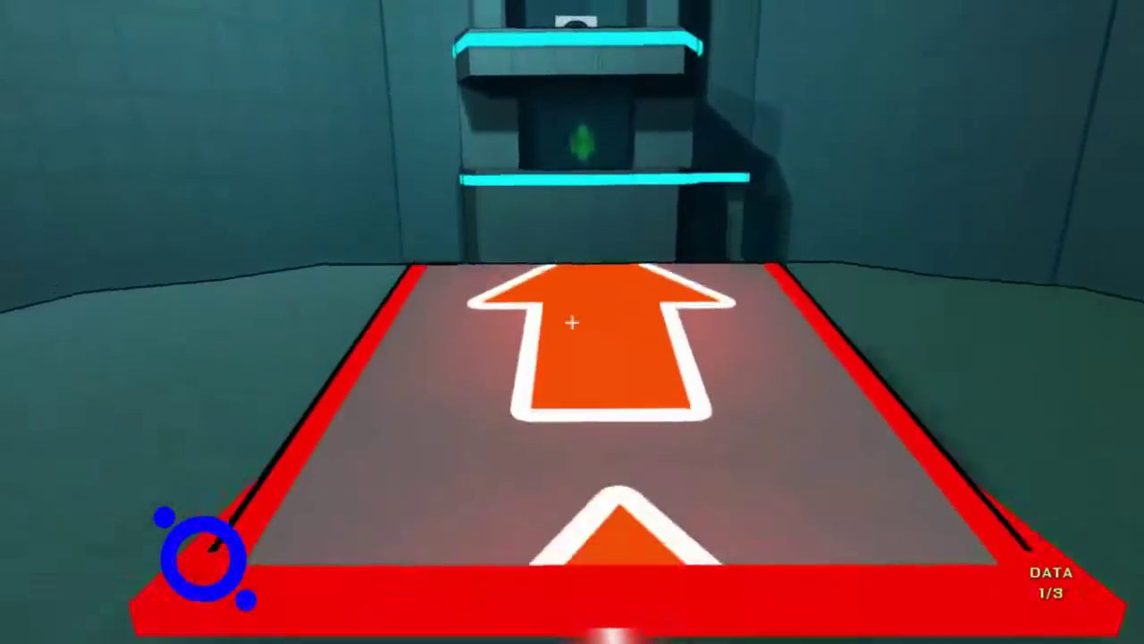
Go through the emblem door and take the blue cube.
{"action": "key", "text": "w"}
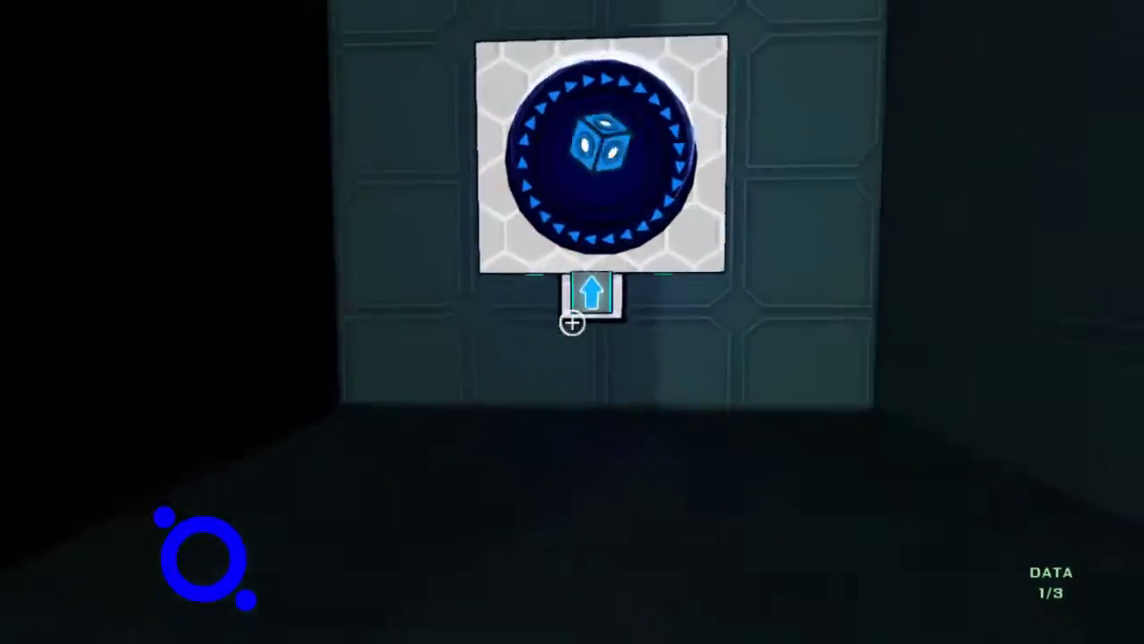
{"action": "key", "text": "w"}
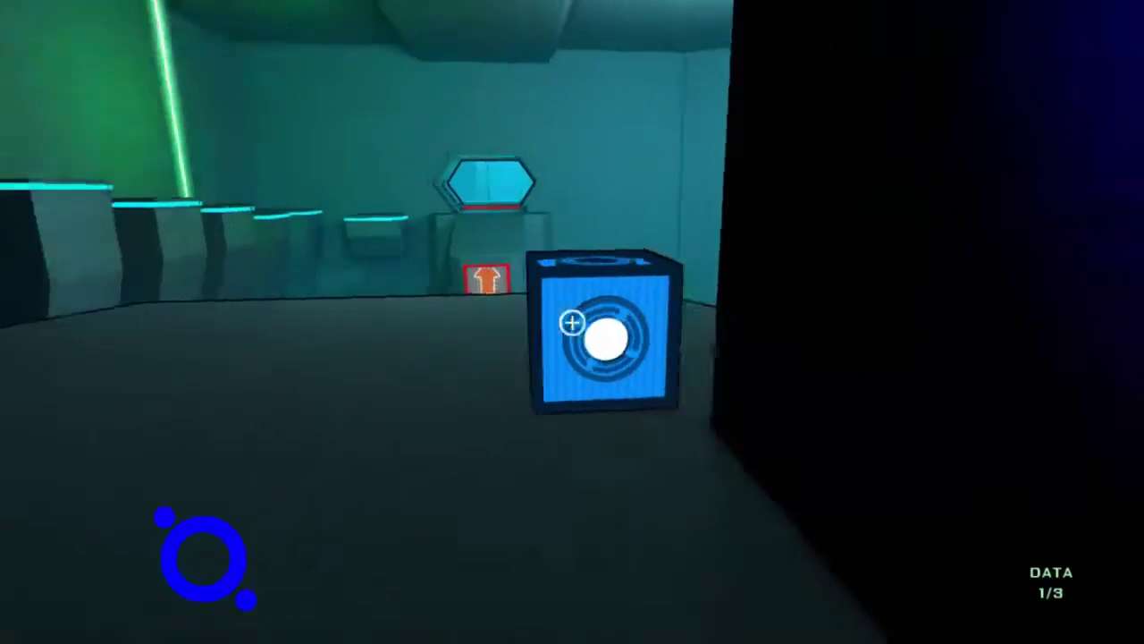
{"action": "key", "text": "w"}
{"action": "key", "text": "w"}
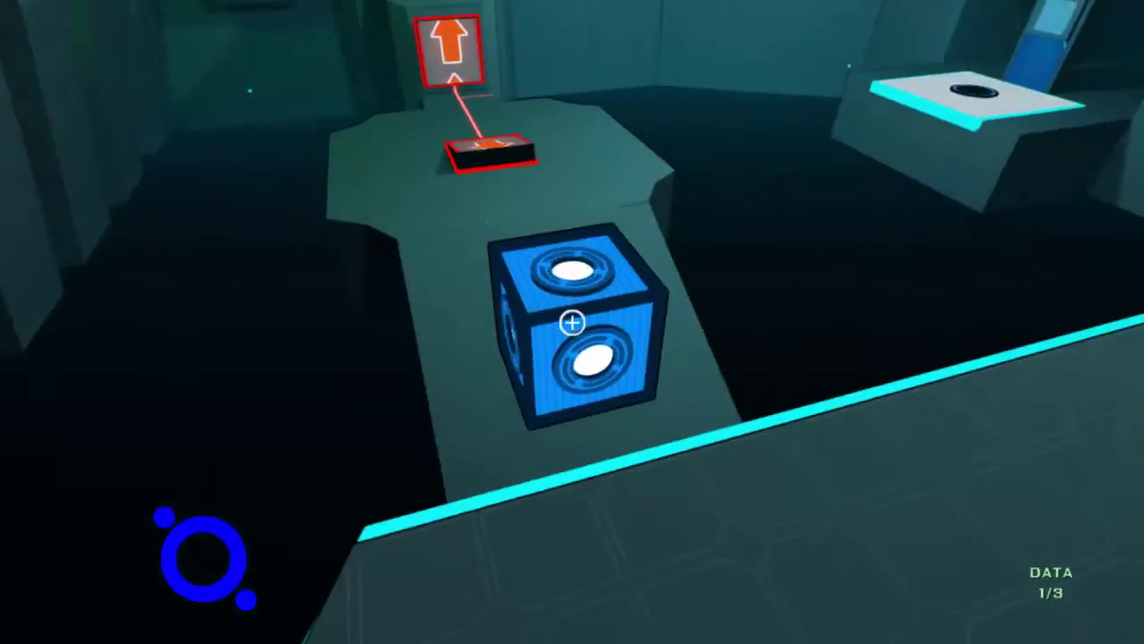
{"action": "key", "text": "w"}
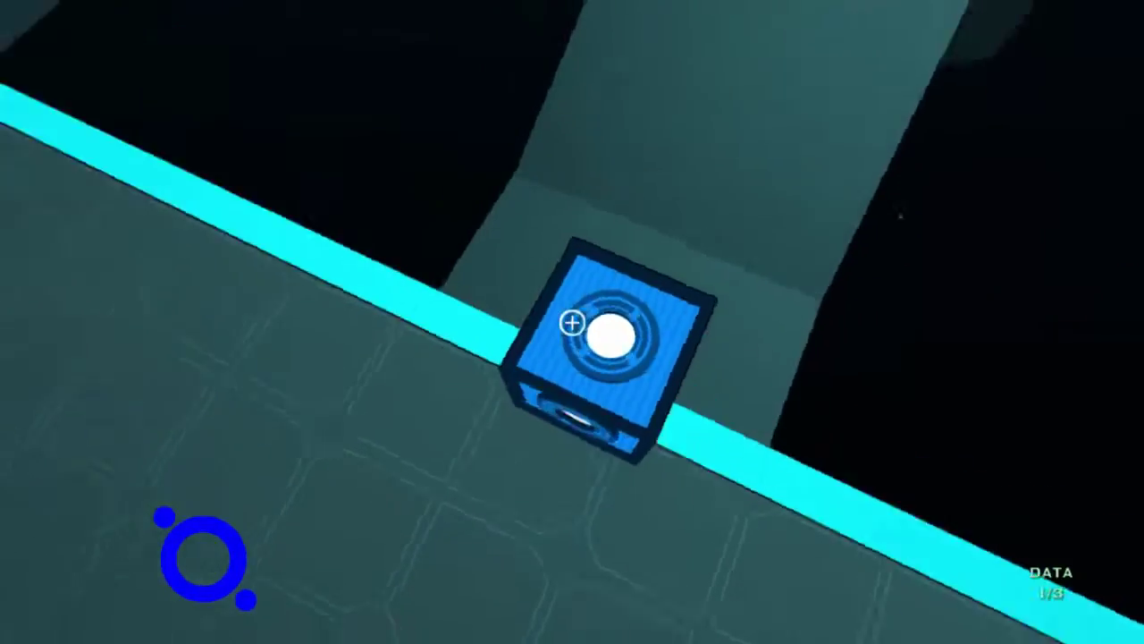
Drop the blue cube beside the jump pad and move along the cyan-edged ledges to the data tower.
{"action": "key", "text": "w"}
{"action": "key", "text": "w"}
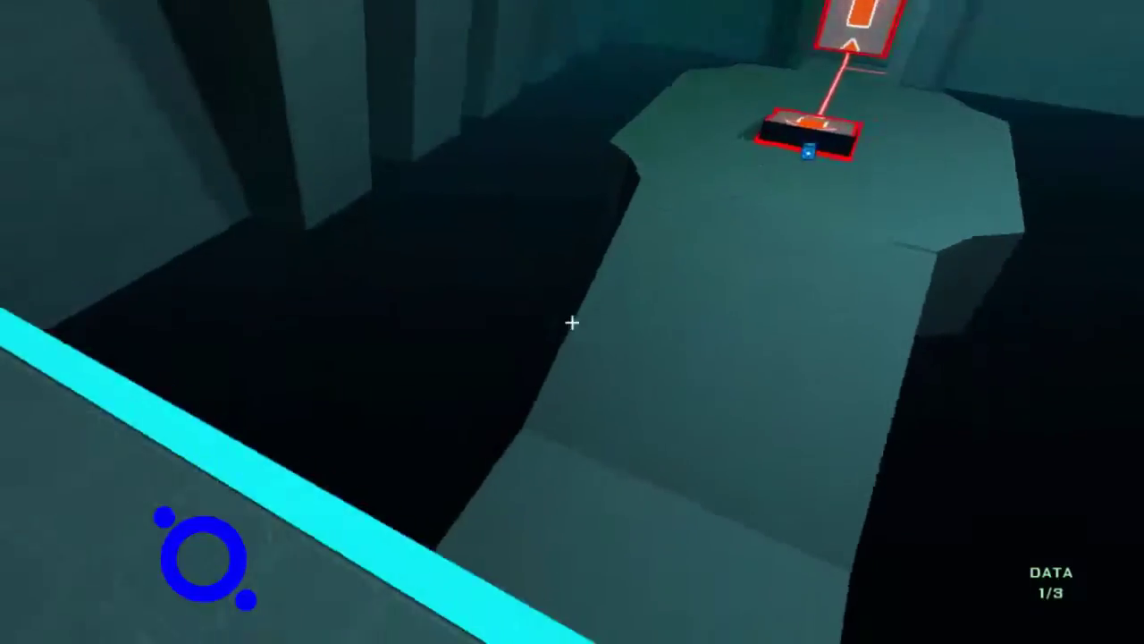
{"action": "key", "text": "w"}
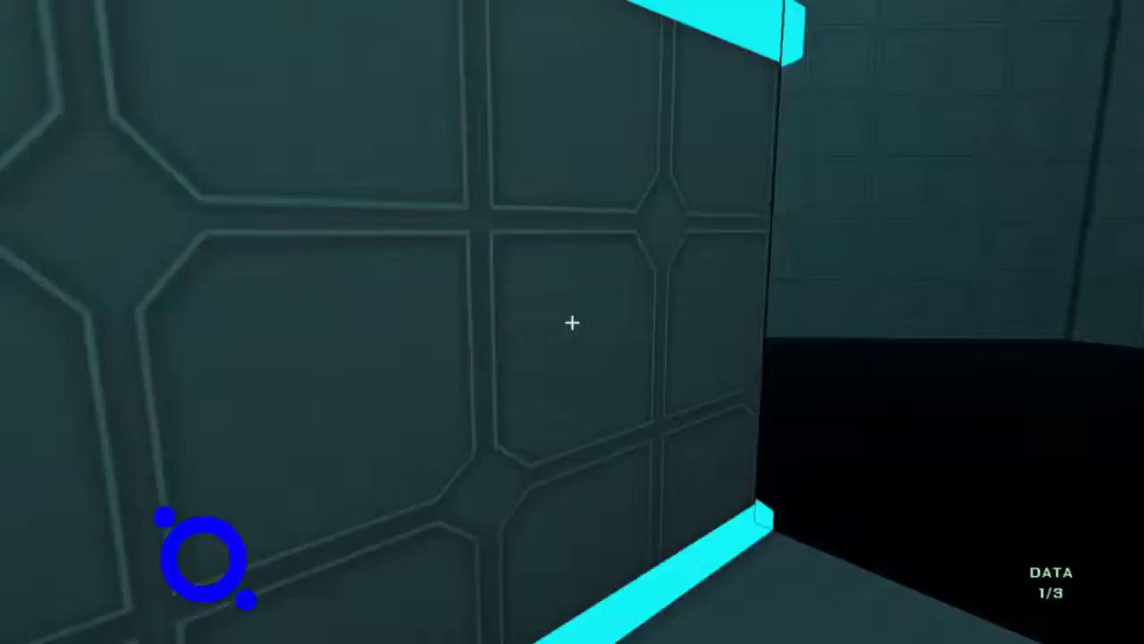
{"action": "key", "text": "w"}
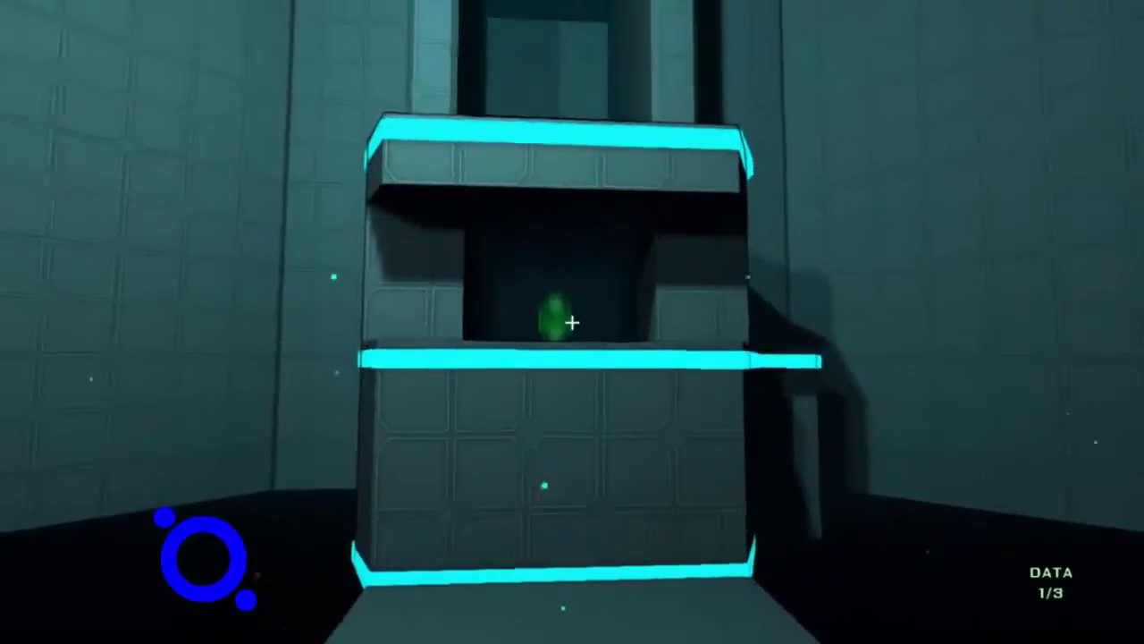
{"action": "key", "text": "w"}
{"action": "key", "text": "w"}
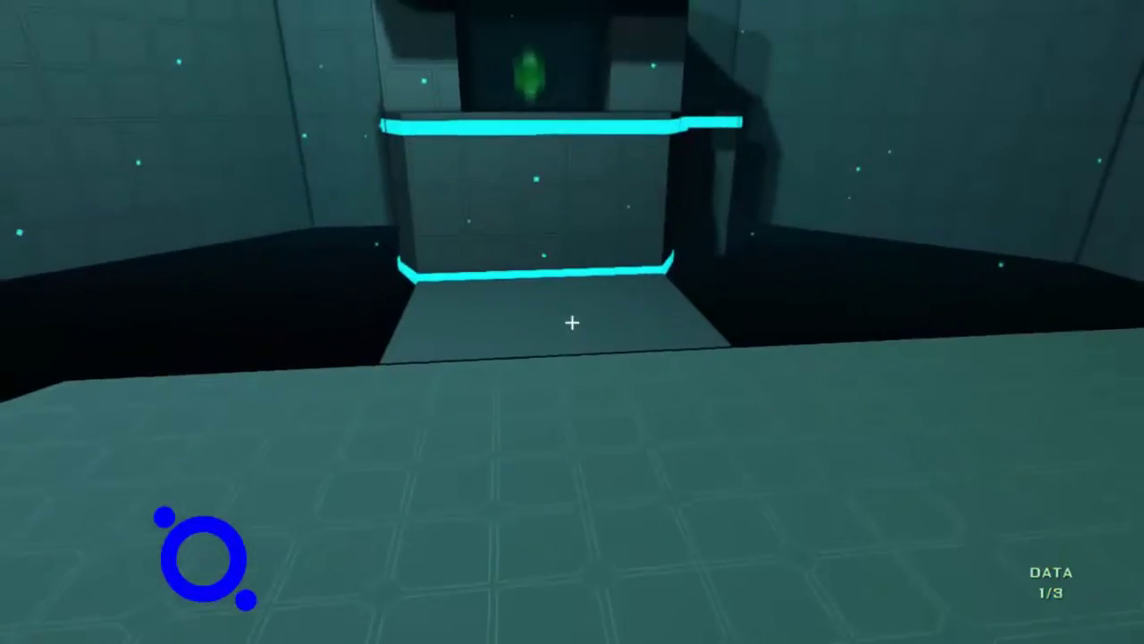
Launch off the red jump pad again and cross the platform to face the data tower.
{"action": "key", "text": "w"}
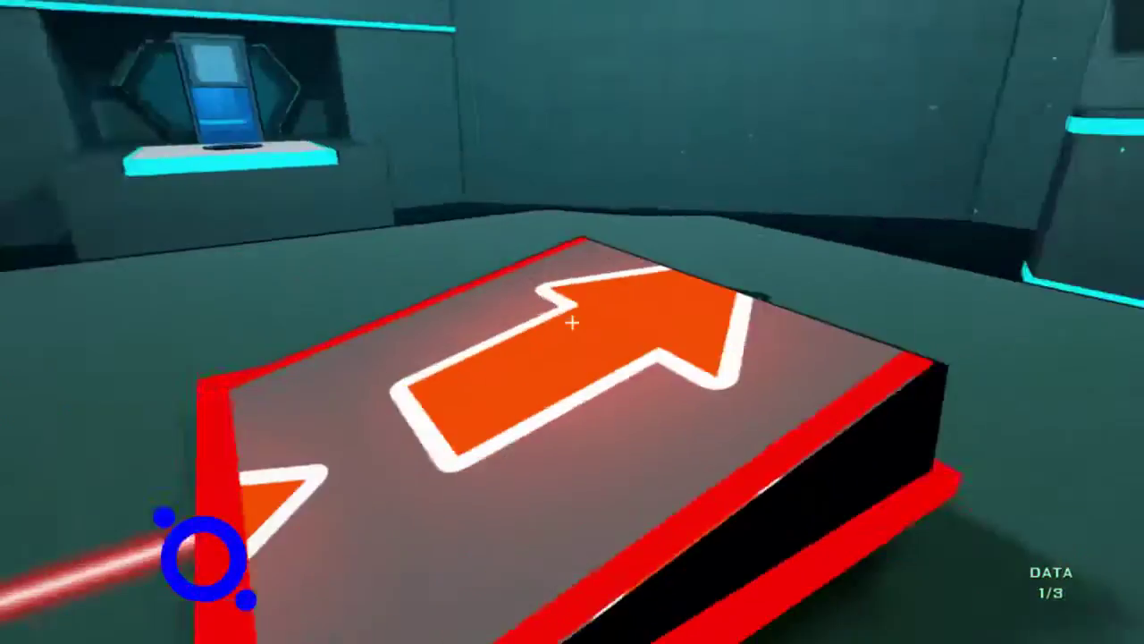
{"action": "key", "text": "w"}
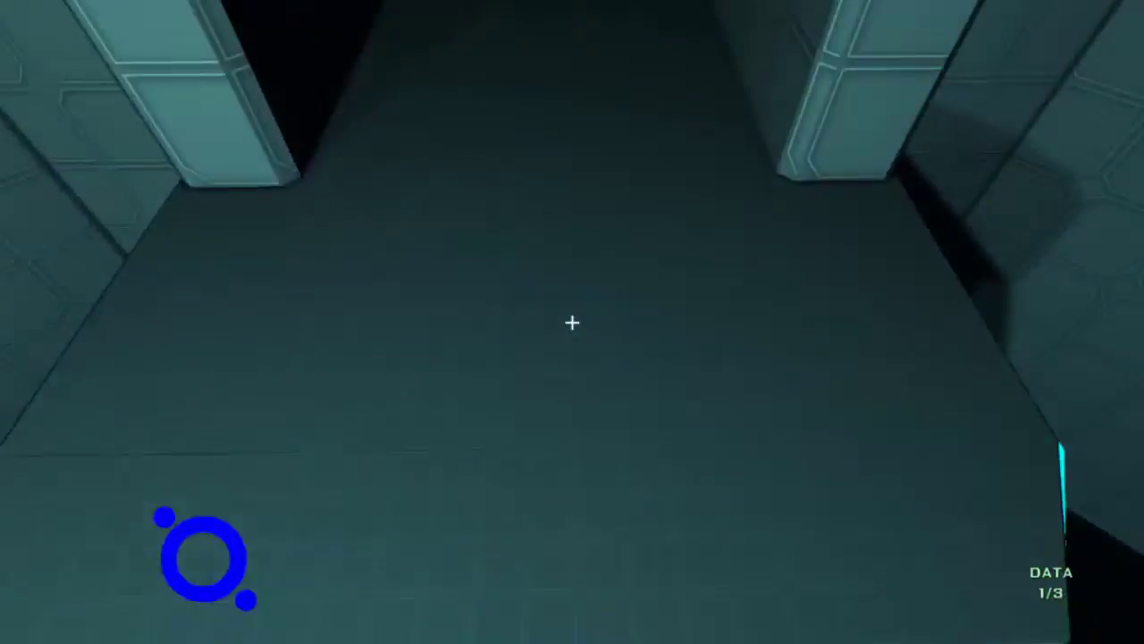
{"action": "key", "text": "w"}
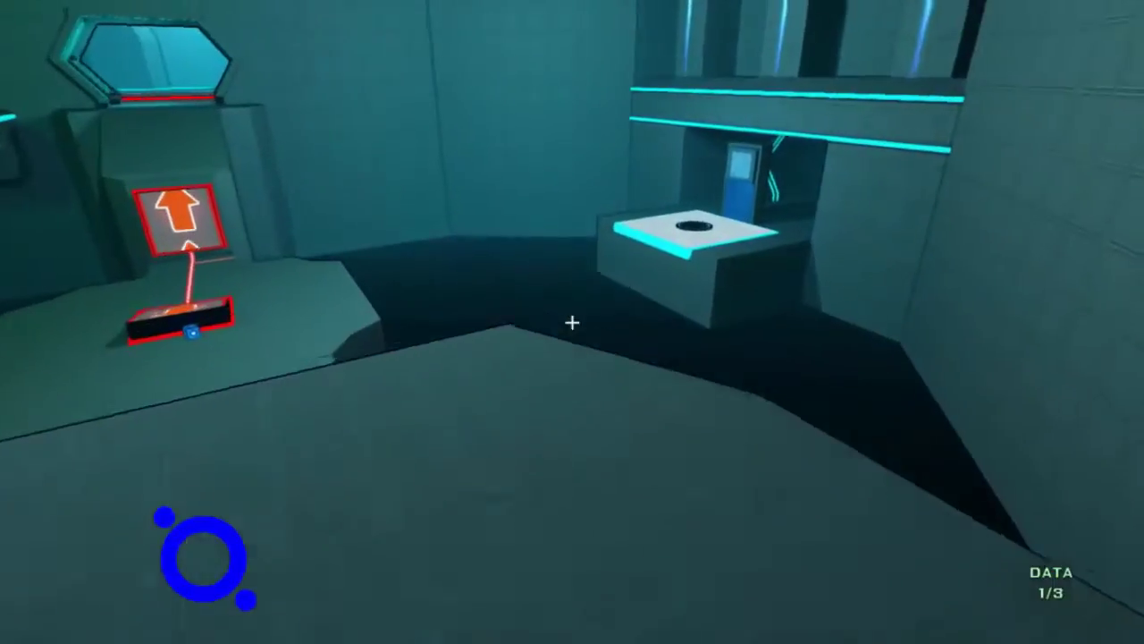
{"action": "key", "text": "w"}
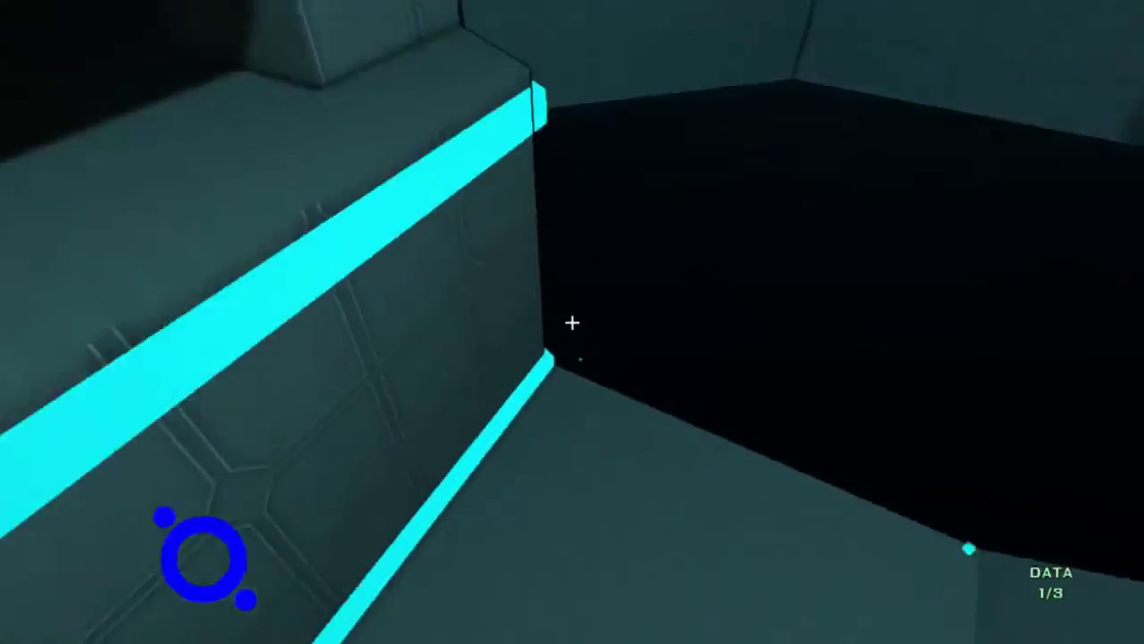
{"action": "key", "text": "w"}
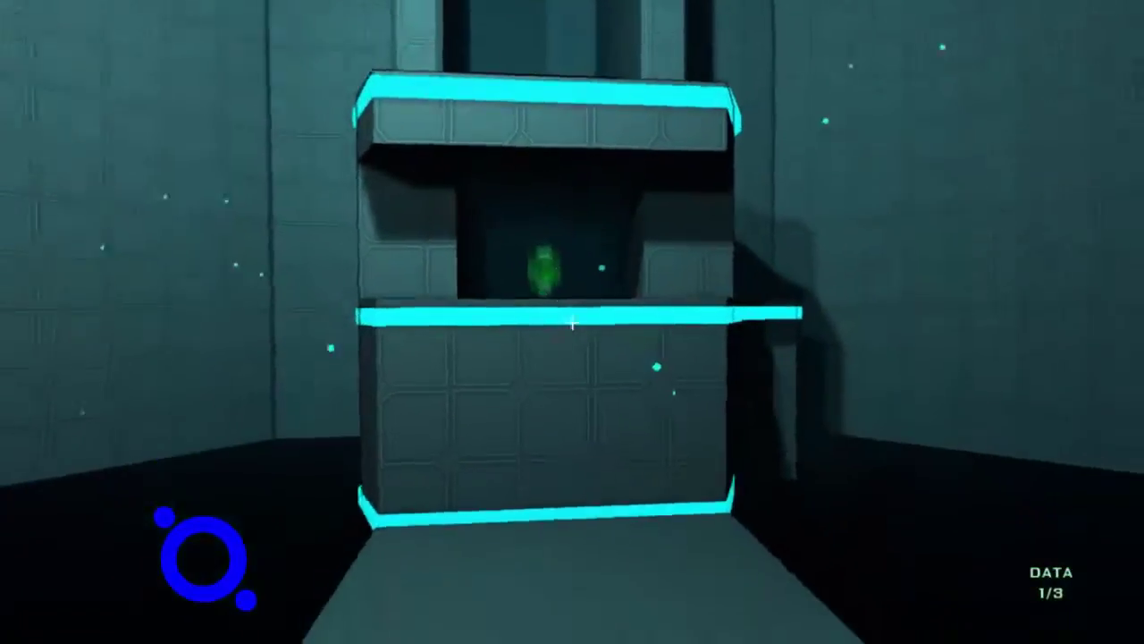
{"action": "key", "text": "w"}
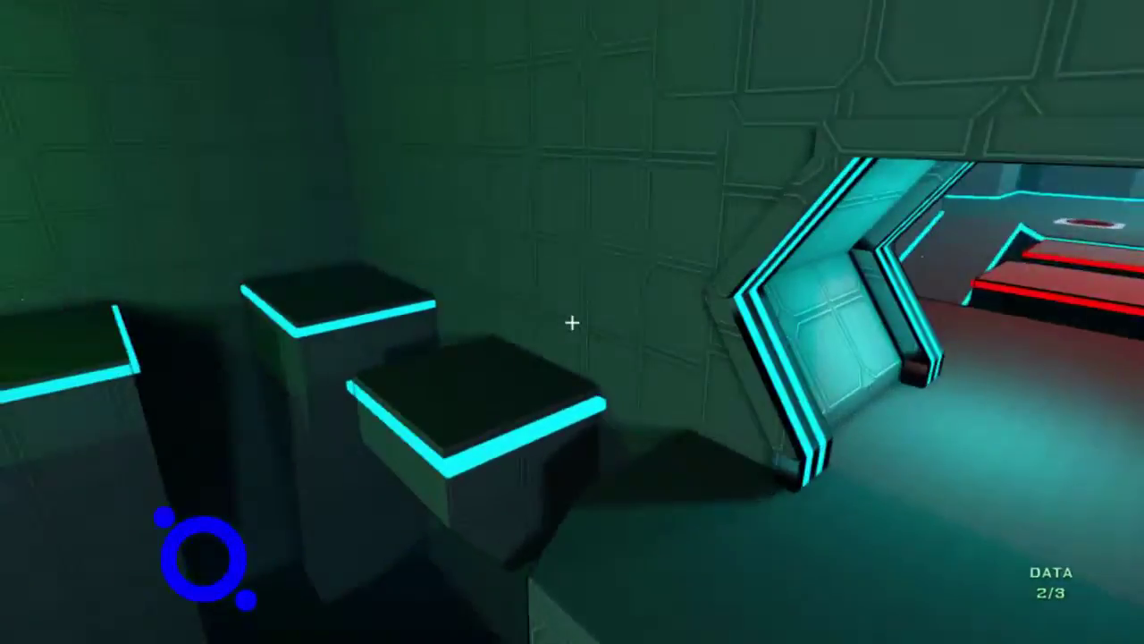
Climb the green-lit steps past the laser and grab the third data piece, reaching 3/3.
{"action": "key", "text": "w"}
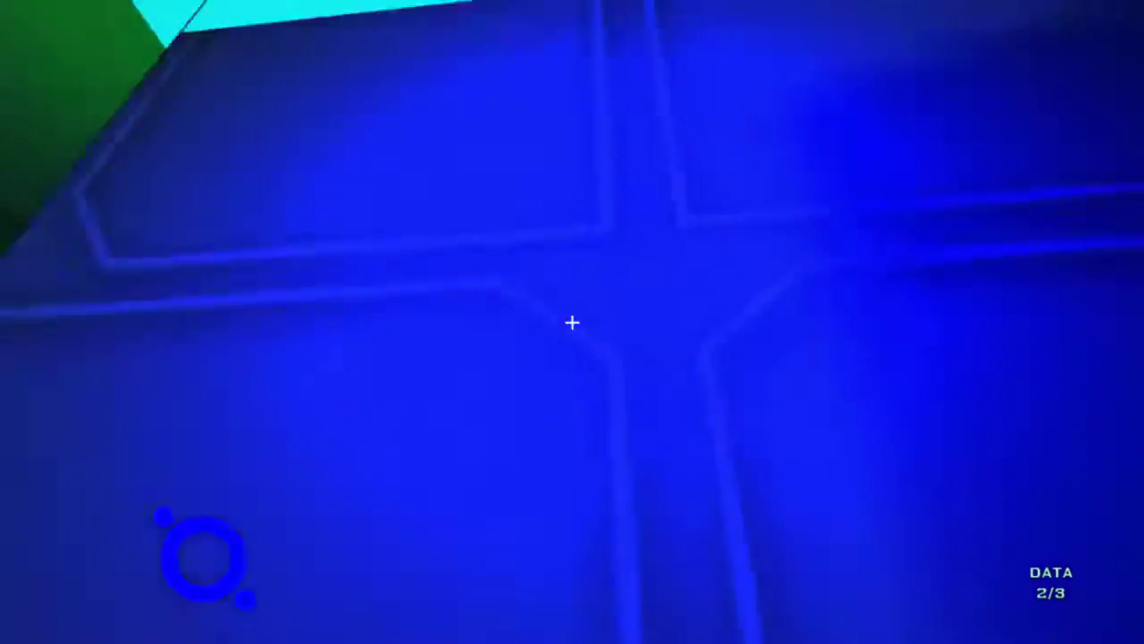
{"action": "key", "text": "w"}
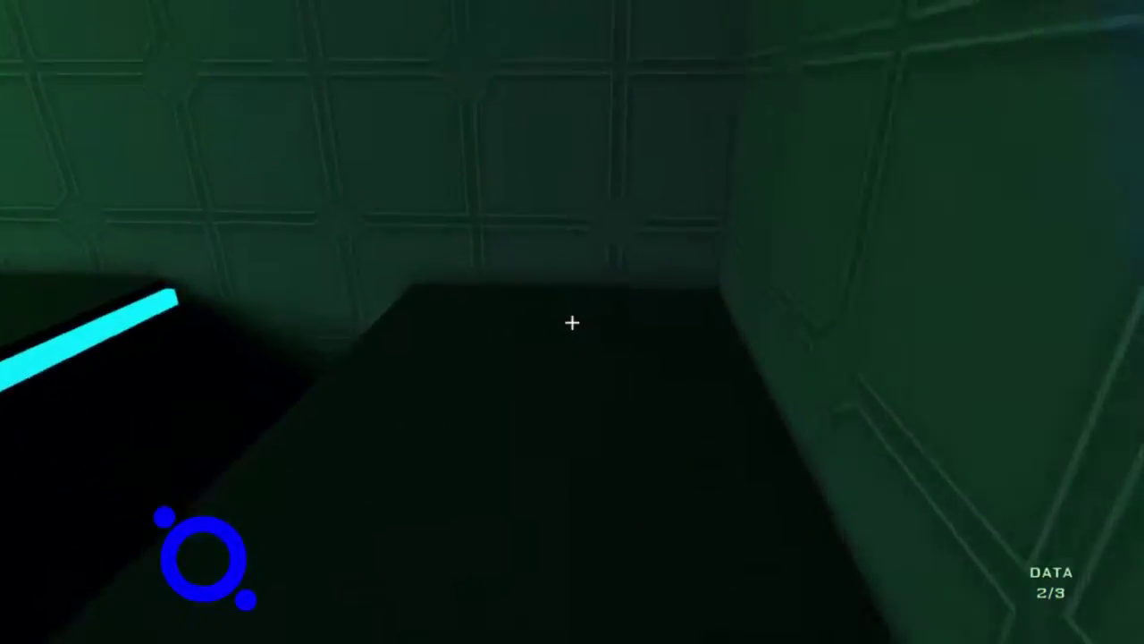
{"action": "key", "text": "w"}
{"action": "key", "text": "w"}
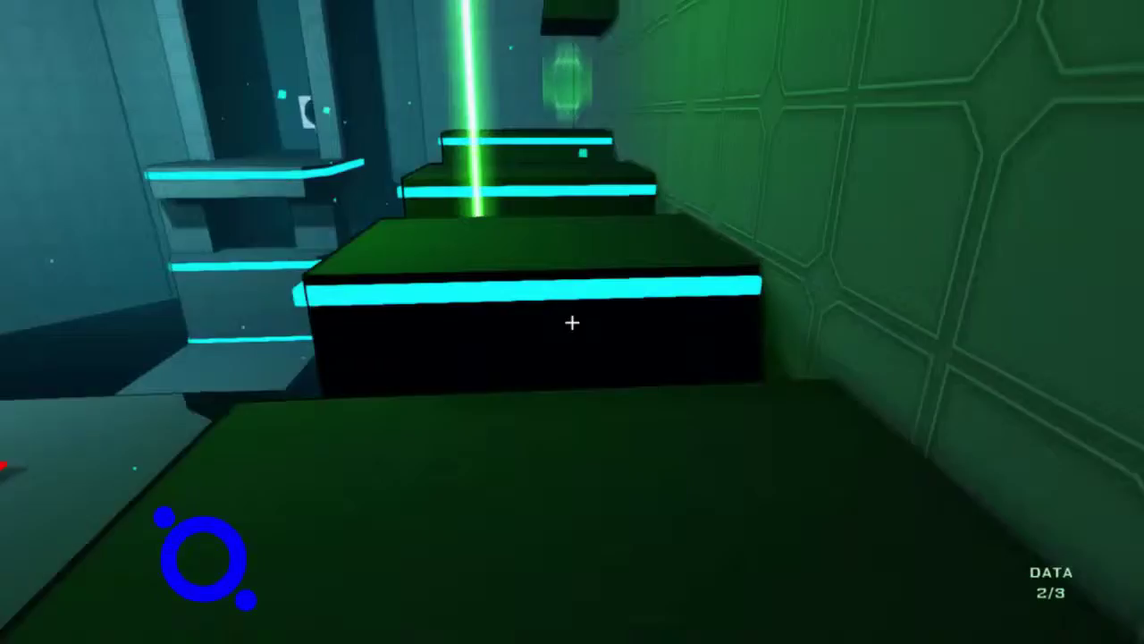
{"action": "key", "text": "w"}
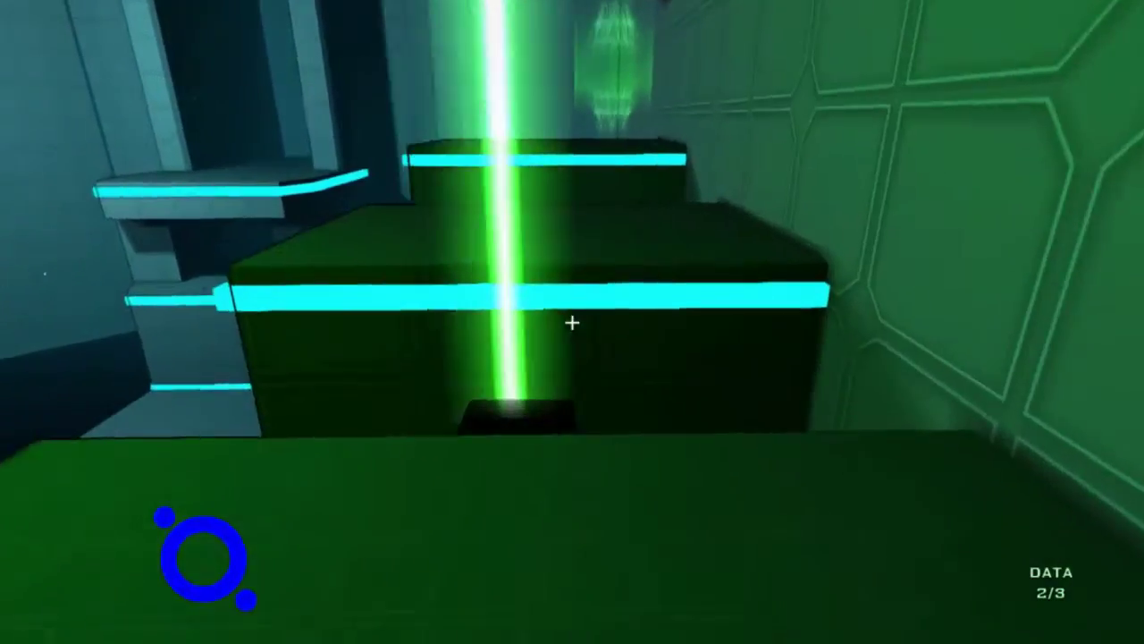
{"action": "key", "text": "w"}
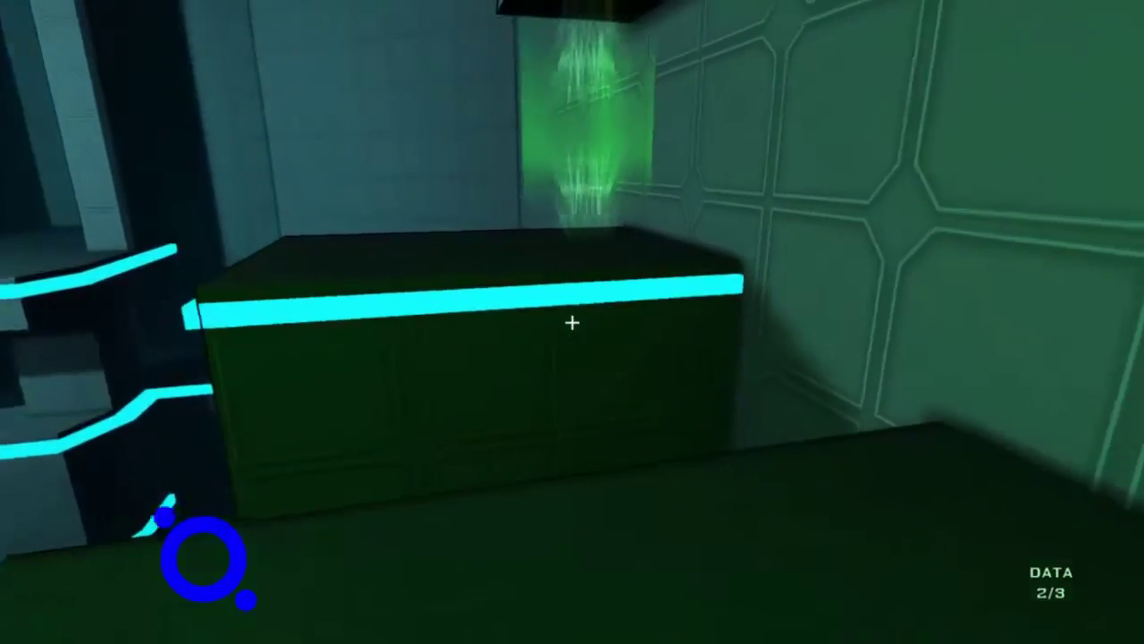
{"action": "key", "text": "w"}
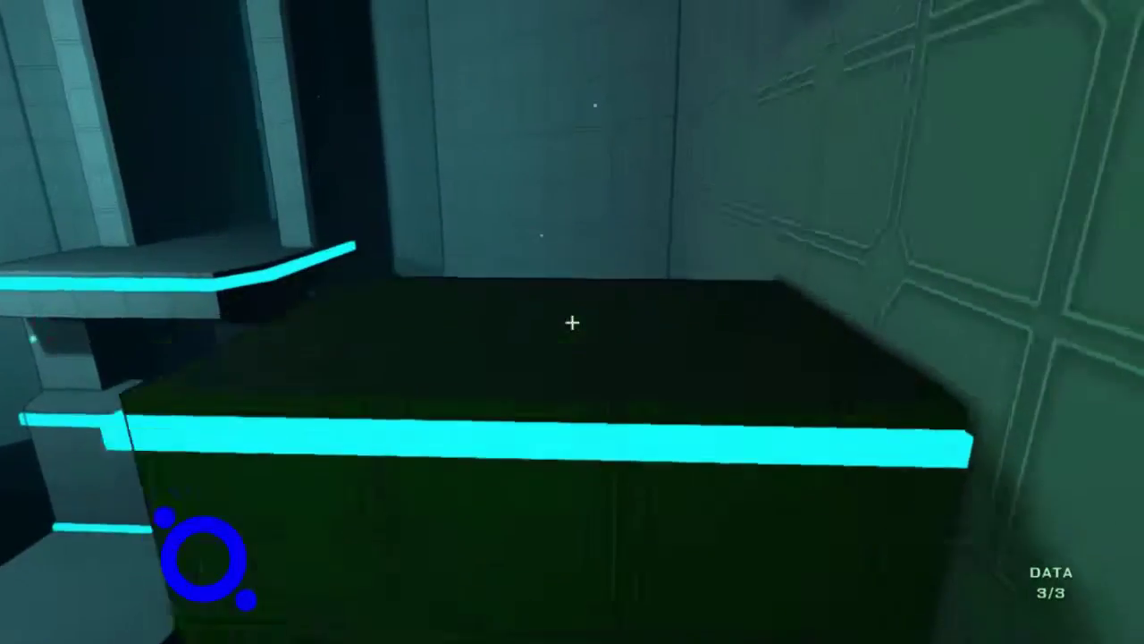
Jump onto the blue pad on the white hexagon platform and drop the cube there.
{"action": "key", "text": "w"}
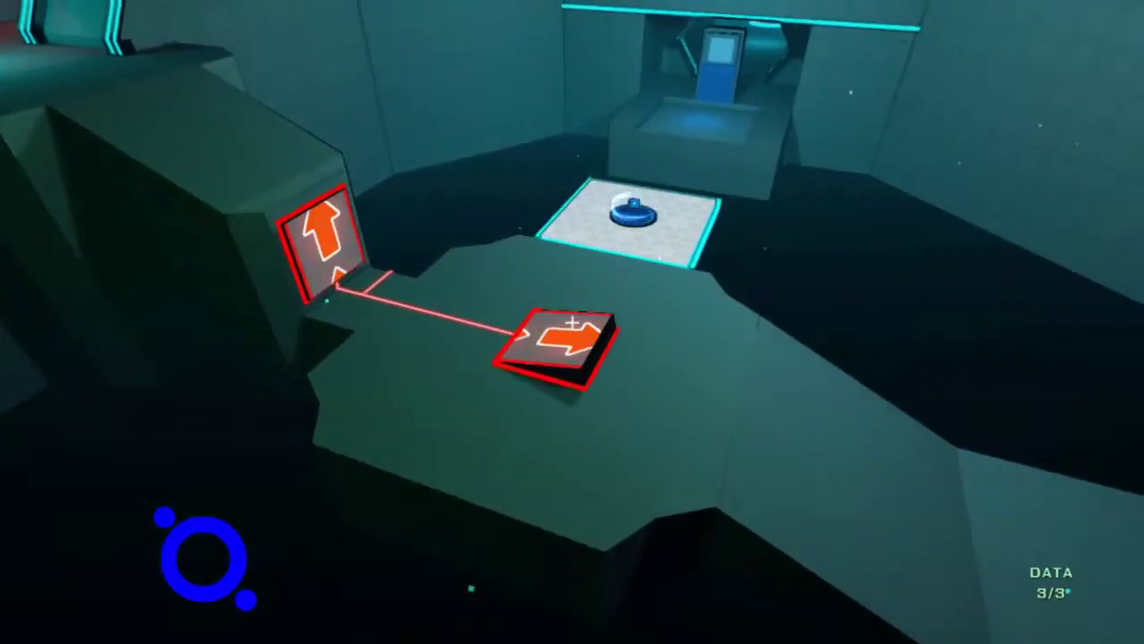
{"action": "key", "text": "w"}
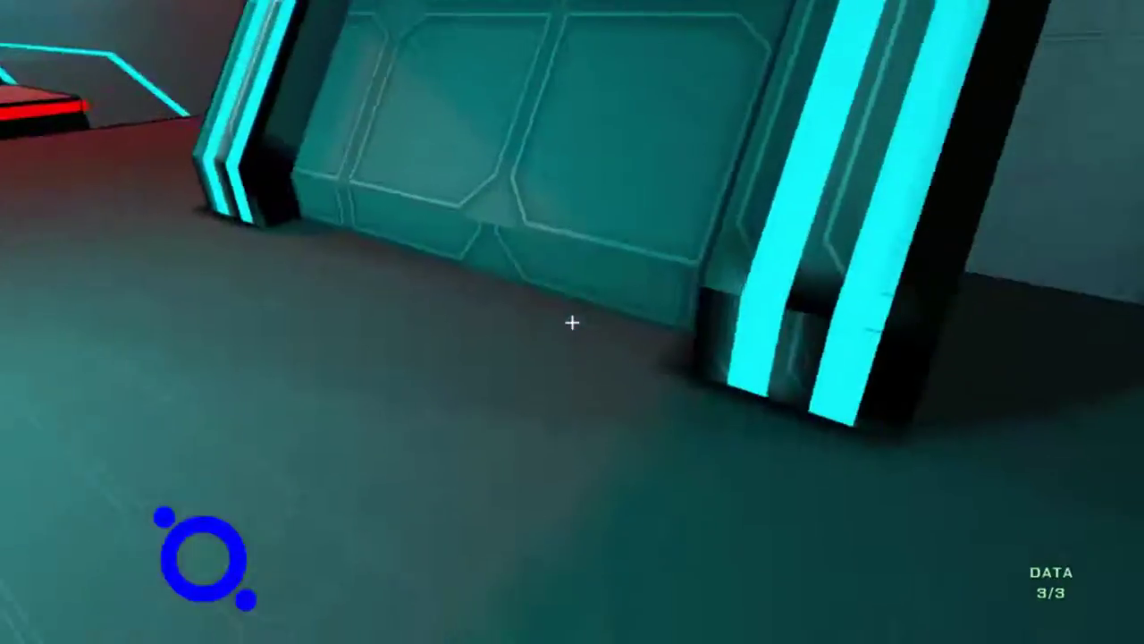
{"action": "key", "text": "w"}
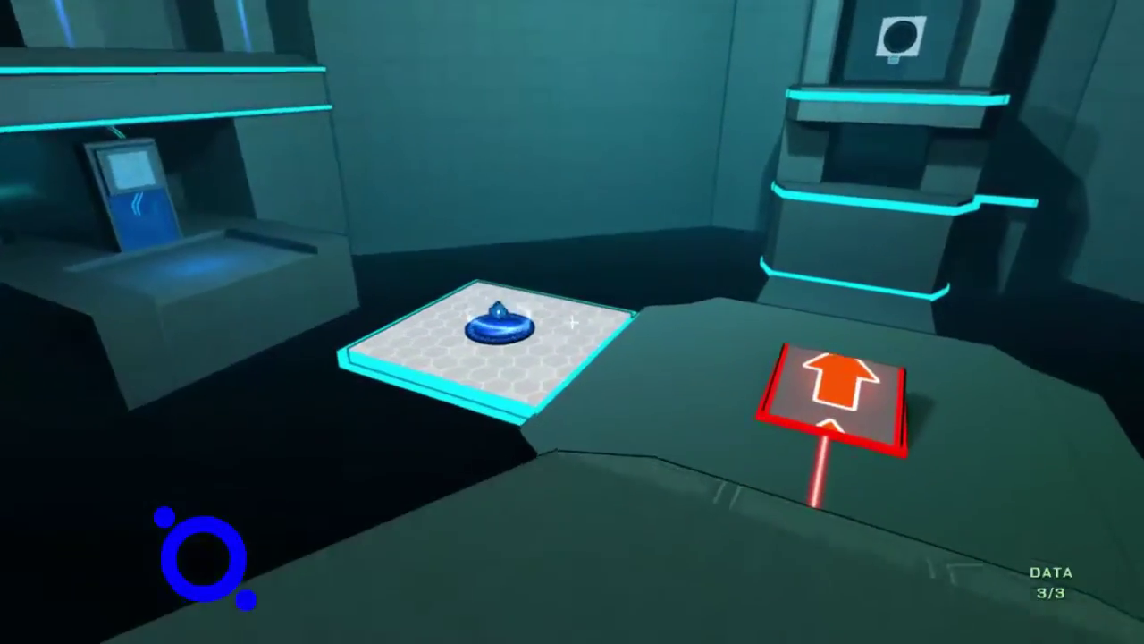
{"action": "key", "text": "w"}
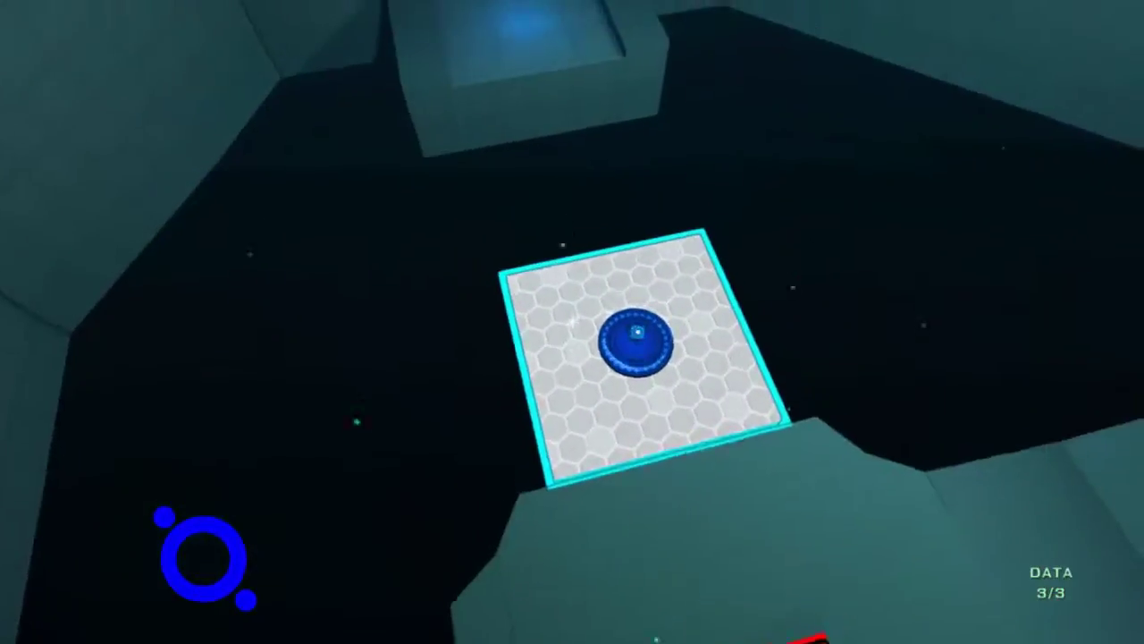
{"action": "key", "text": "w"}
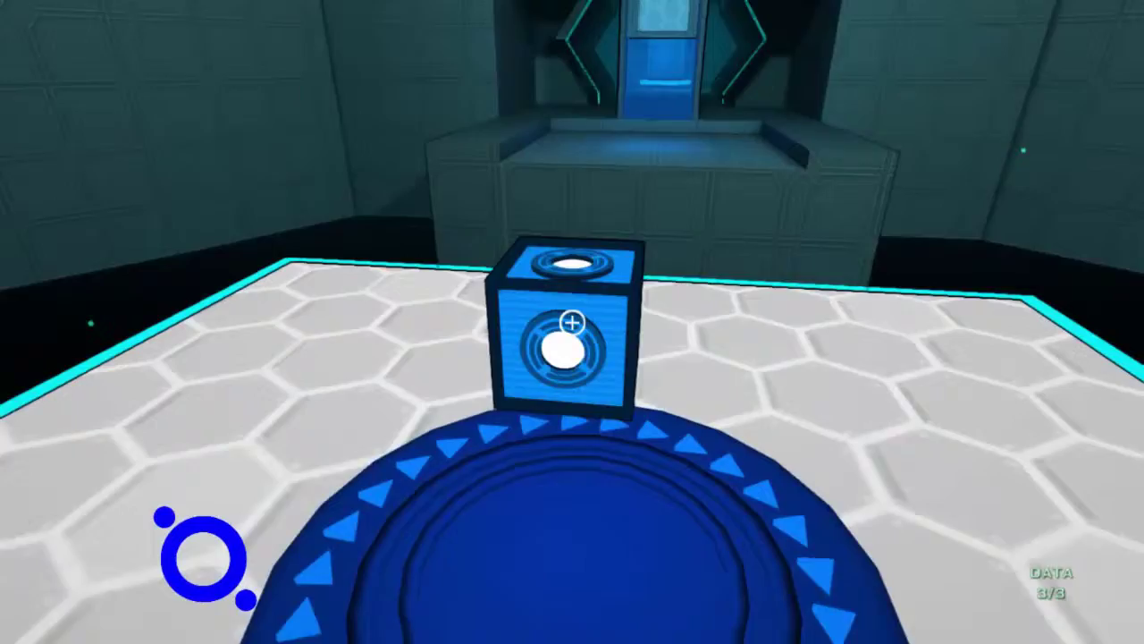
{"action": "key", "text": "w"}
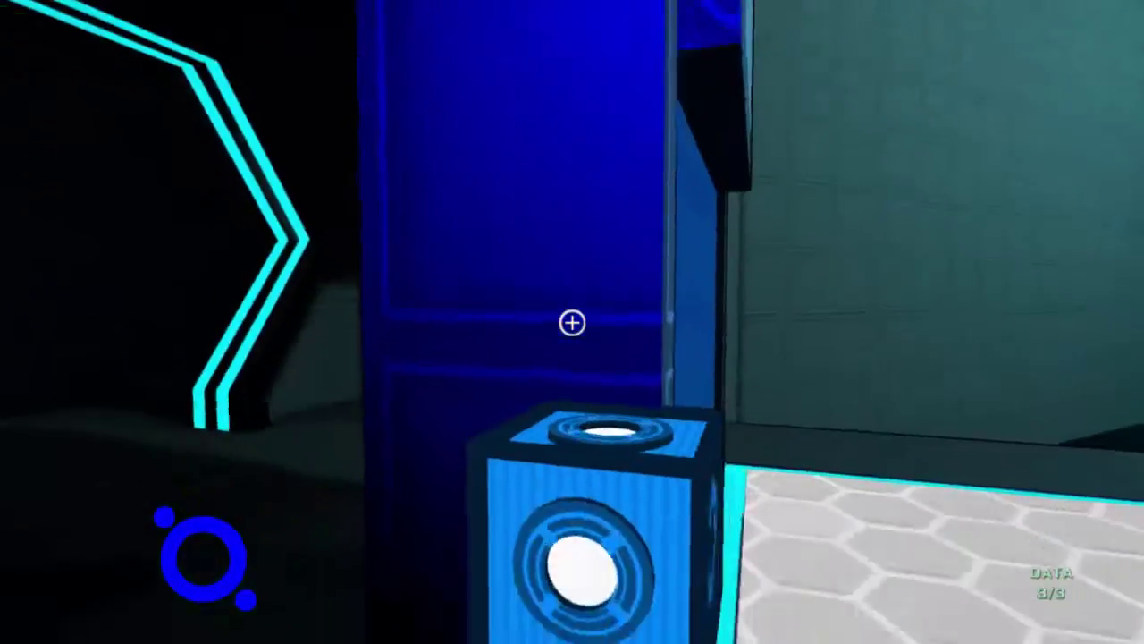
{"action": "left_click", "coordinate": [572, 323]}
Pick up the cube, walk into the exit teleporter, and choose NEXT LEVEL.
{"action": "key", "text": "w"}
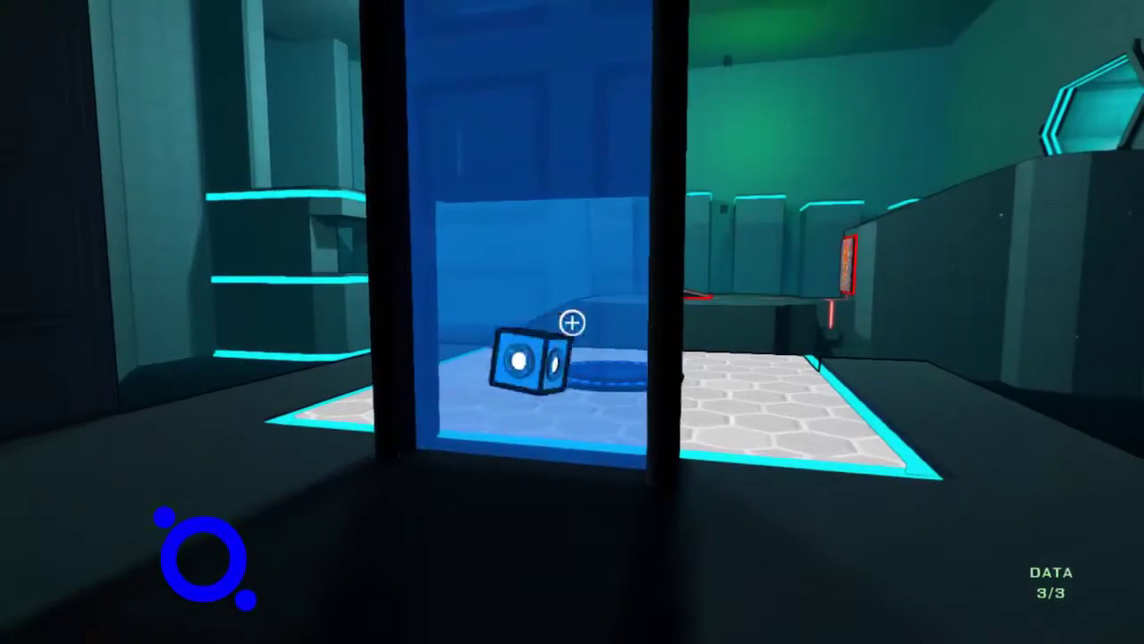
{"action": "key", "text": "w"}
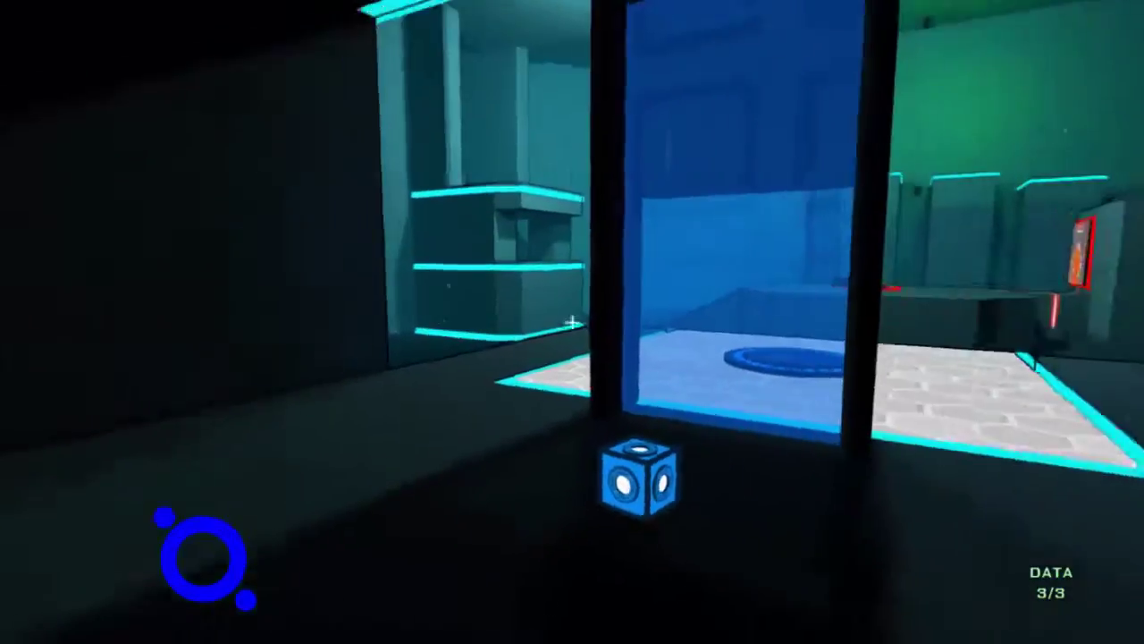
{"action": "left_click", "coordinate": [573, 323]}
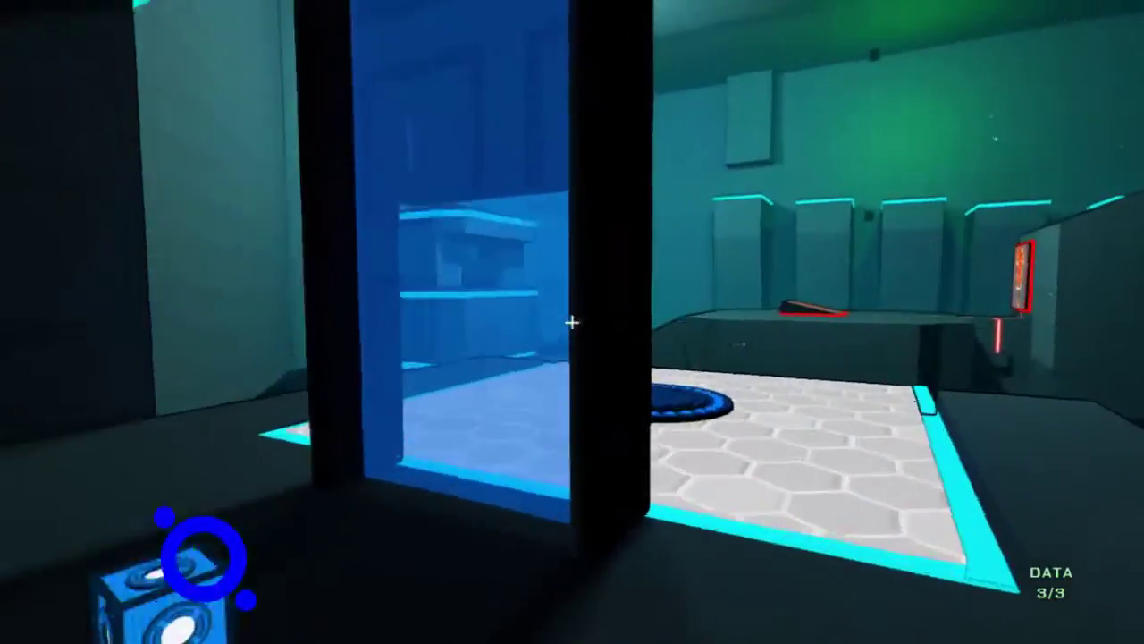
{"action": "key", "text": "w"}
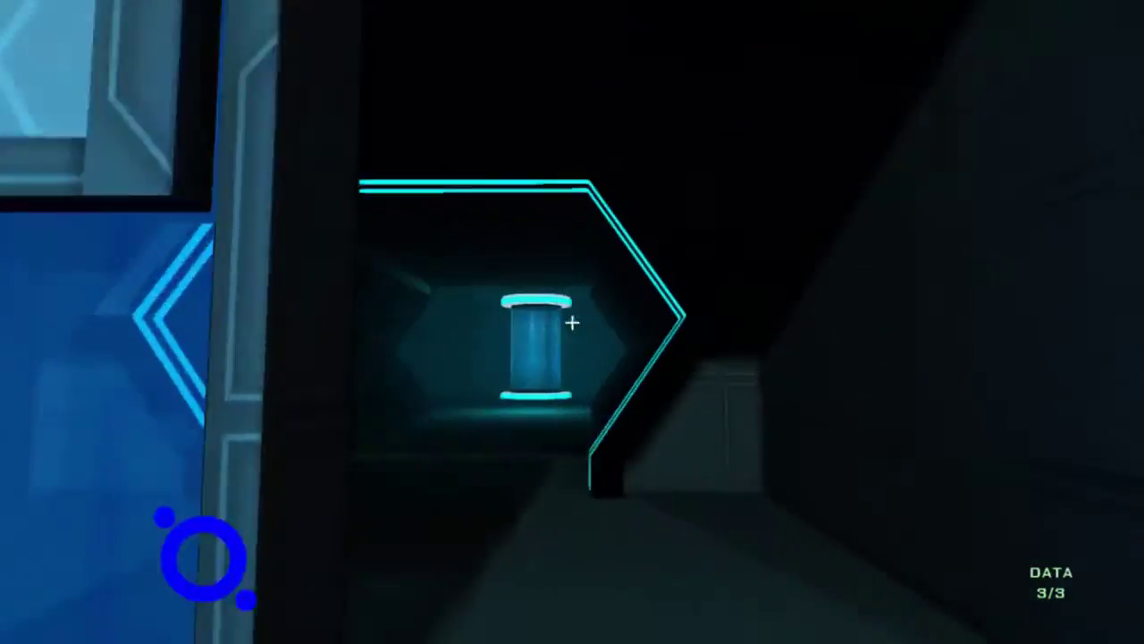
{"action": "key", "text": "w"}
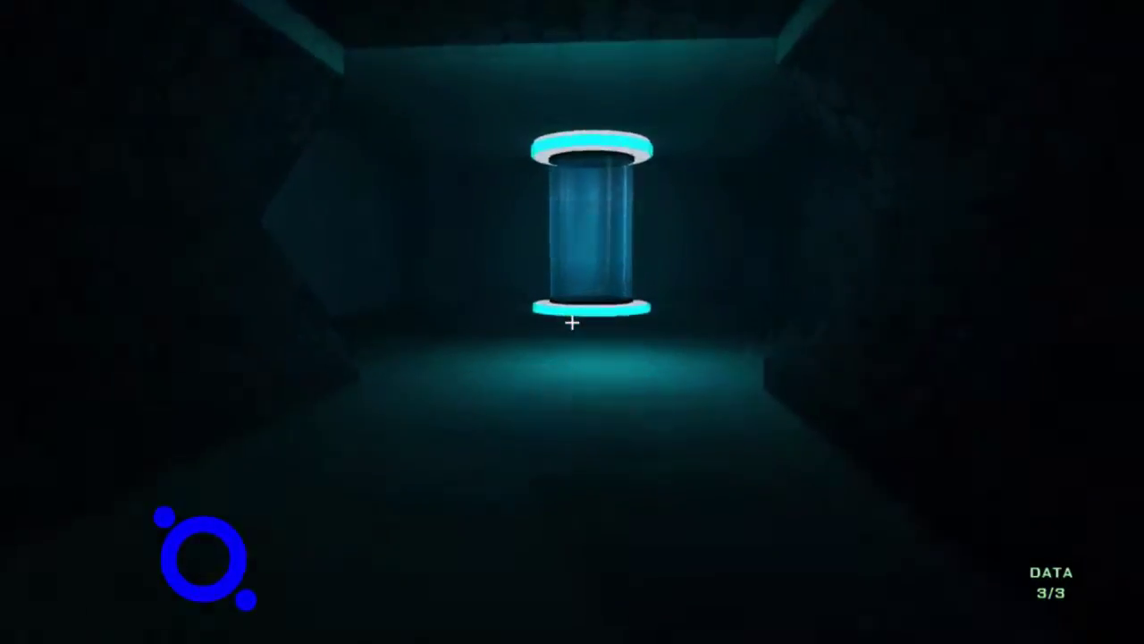
{"action": "key", "text": "w"}
{"action": "key", "text": "w"}
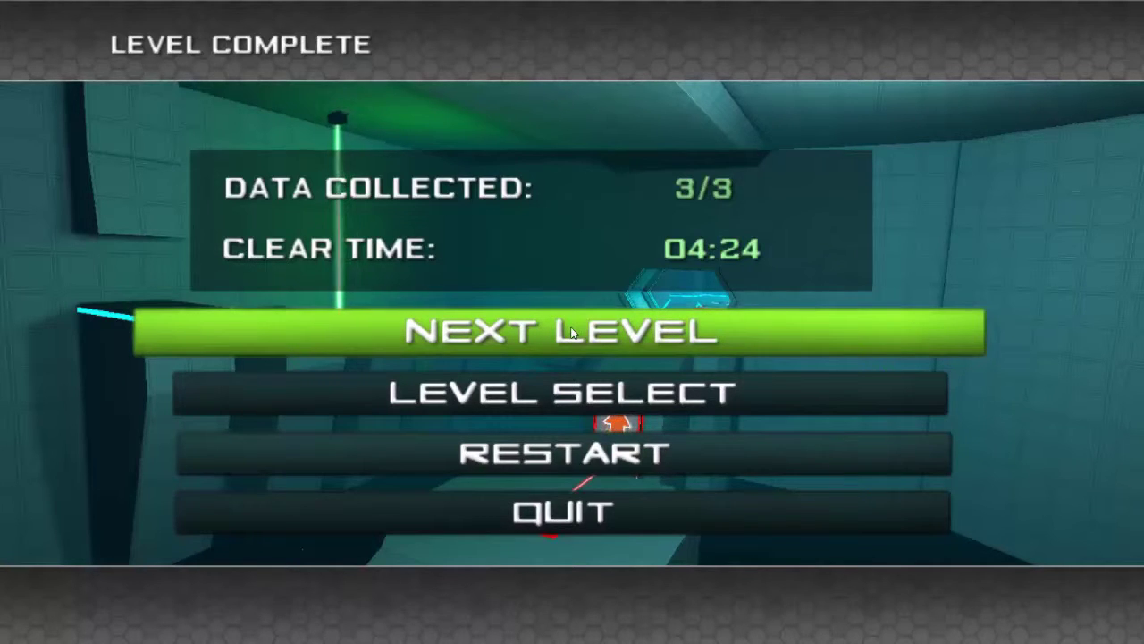
{"action": "left_click", "coordinate": [572, 332]}
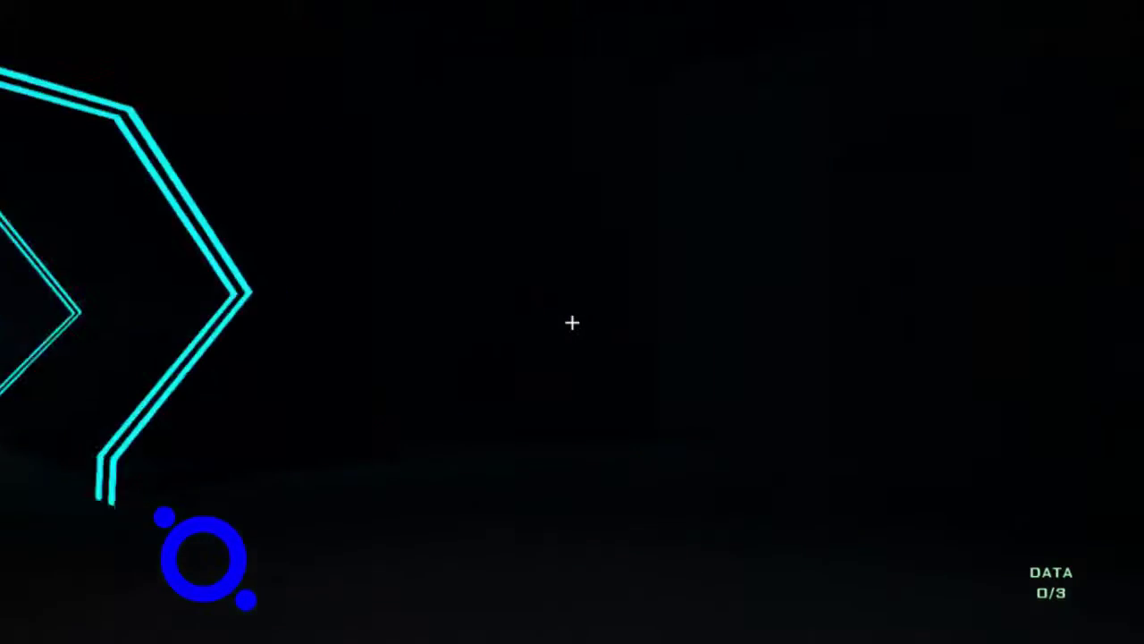
{"action": "key", "text": "w"}
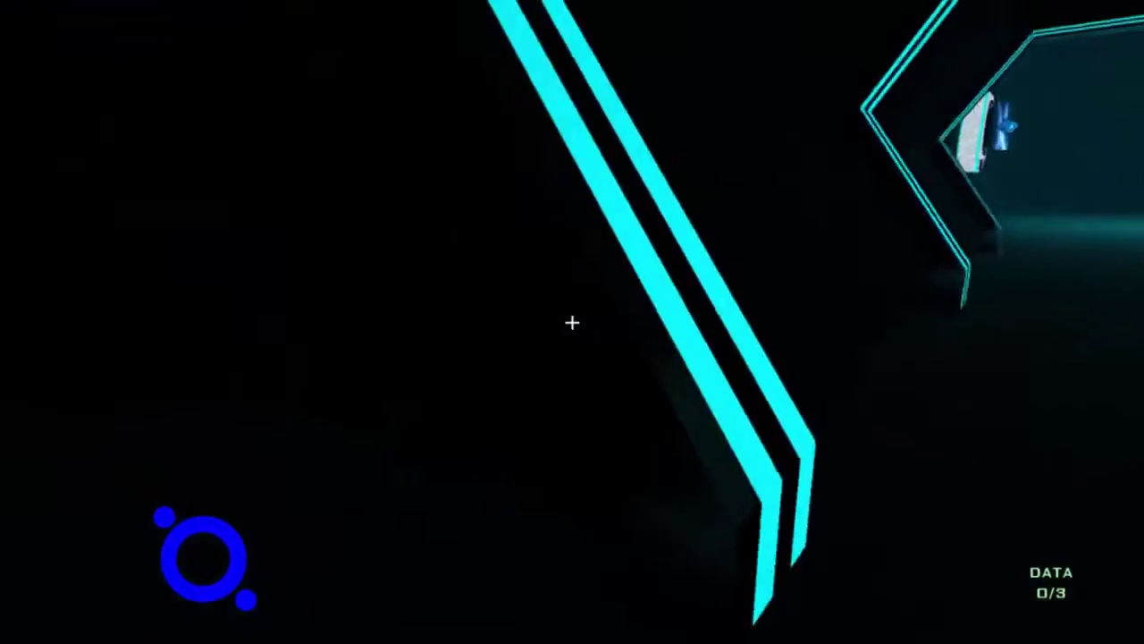
Enter the room, reach the blue cube, and set it on the circular pad.
{"action": "key", "text": "w"}
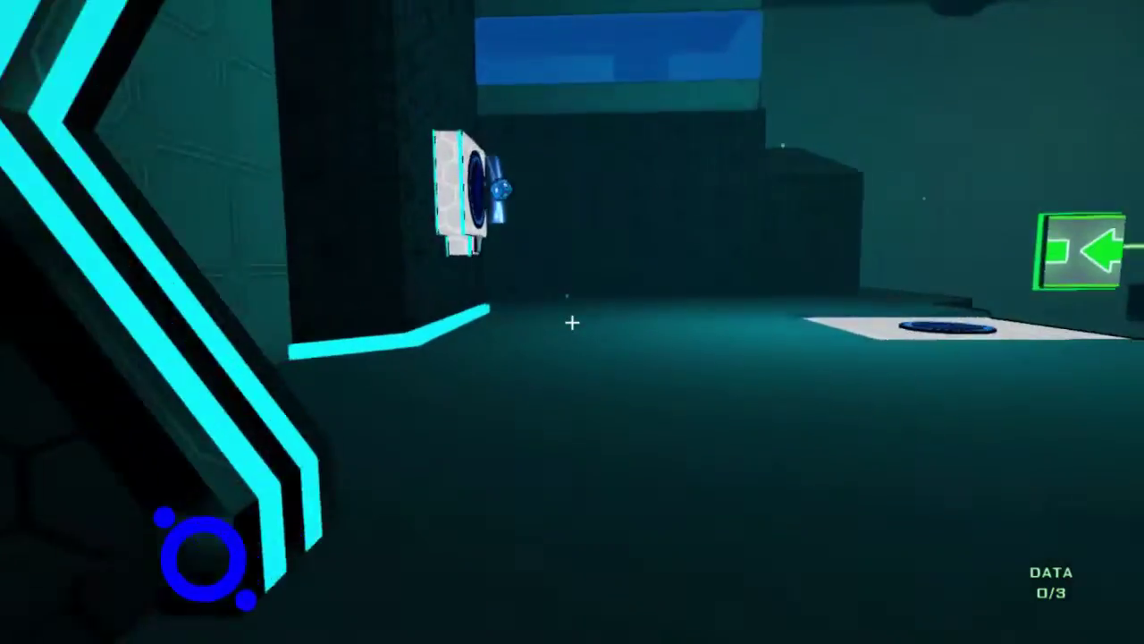
{"action": "key", "text": "w"}
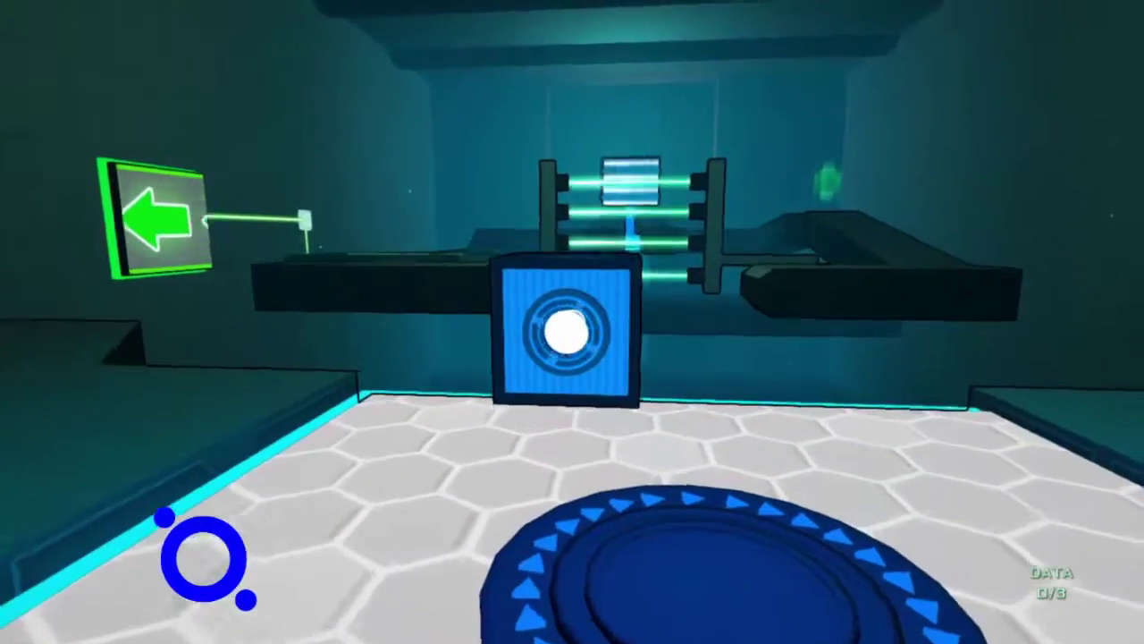
{"action": "left_click", "coordinate": [572, 322]}
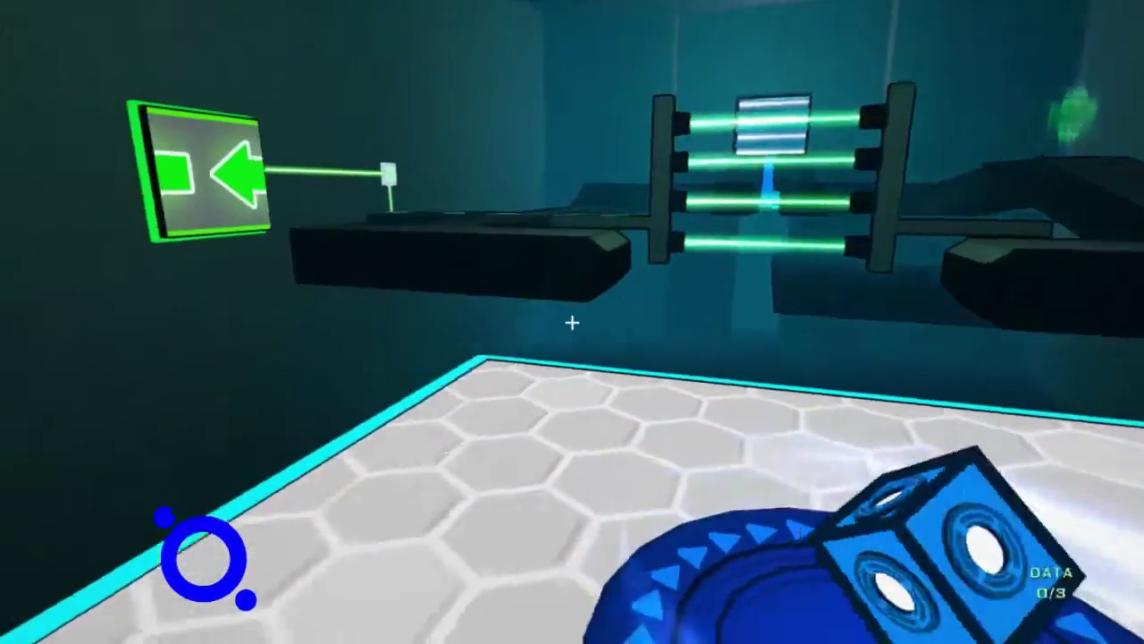
{"action": "key", "text": "w"}
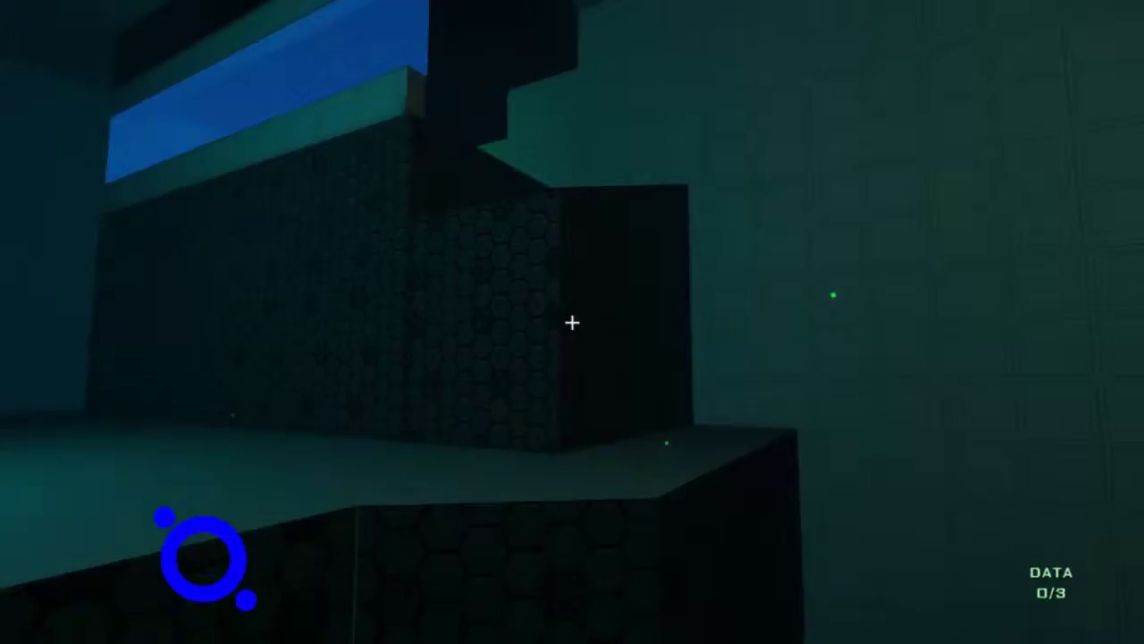
{"action": "key", "text": "w"}
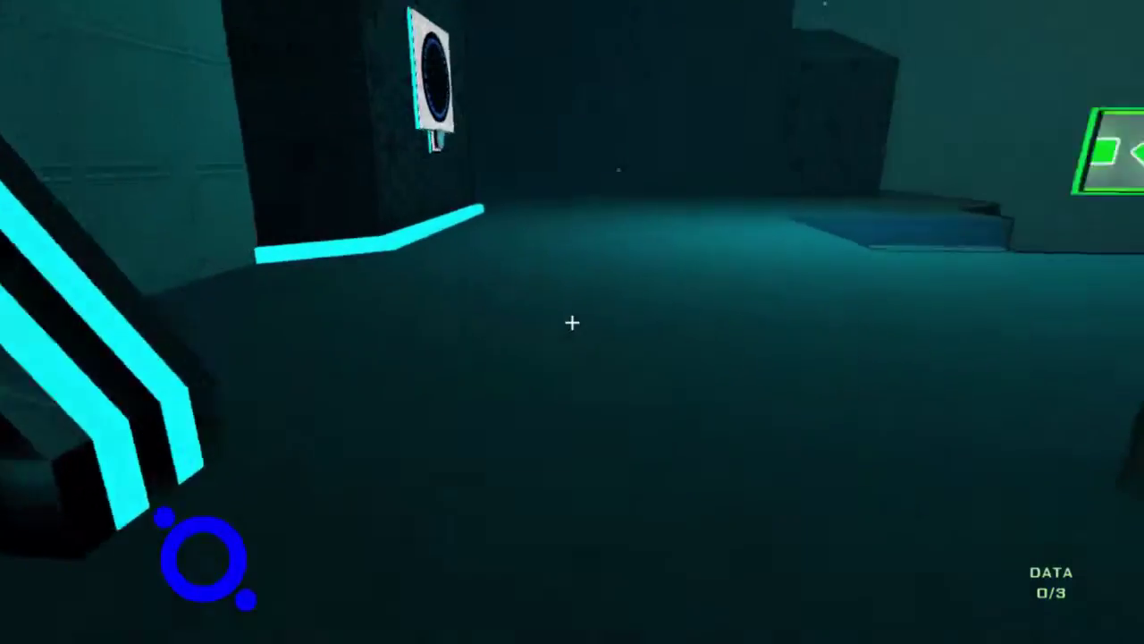
Carry the blue cube from the cyan-lit room past the laser door onto the circular pad.
{"action": "key", "text": "w"}
{"action": "key", "text": "w"}
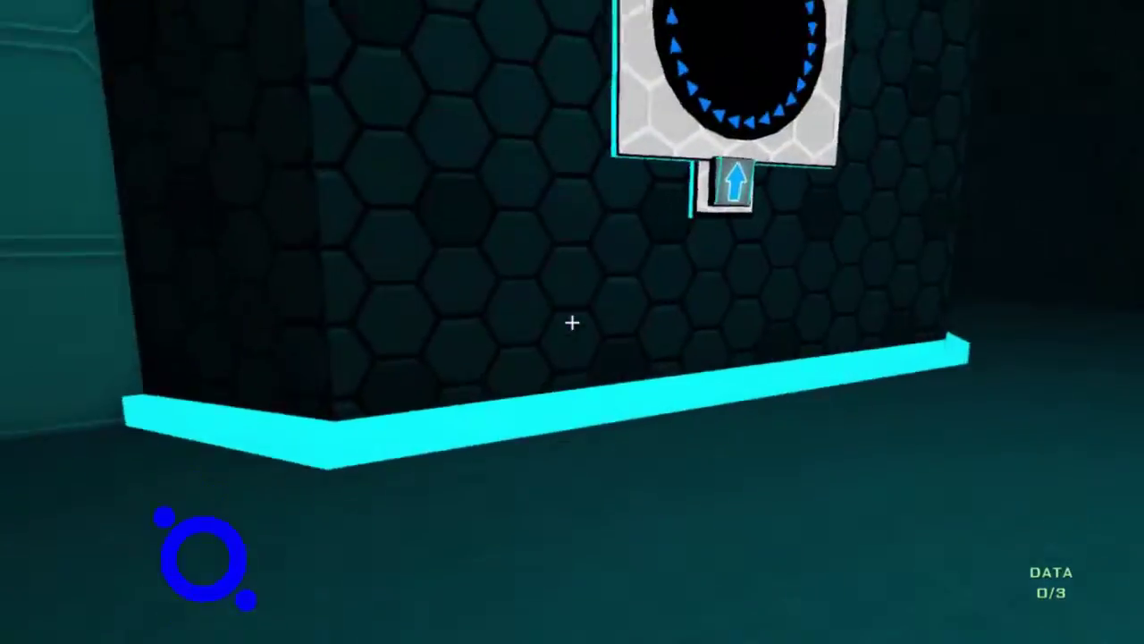
{"action": "key", "text": "w"}
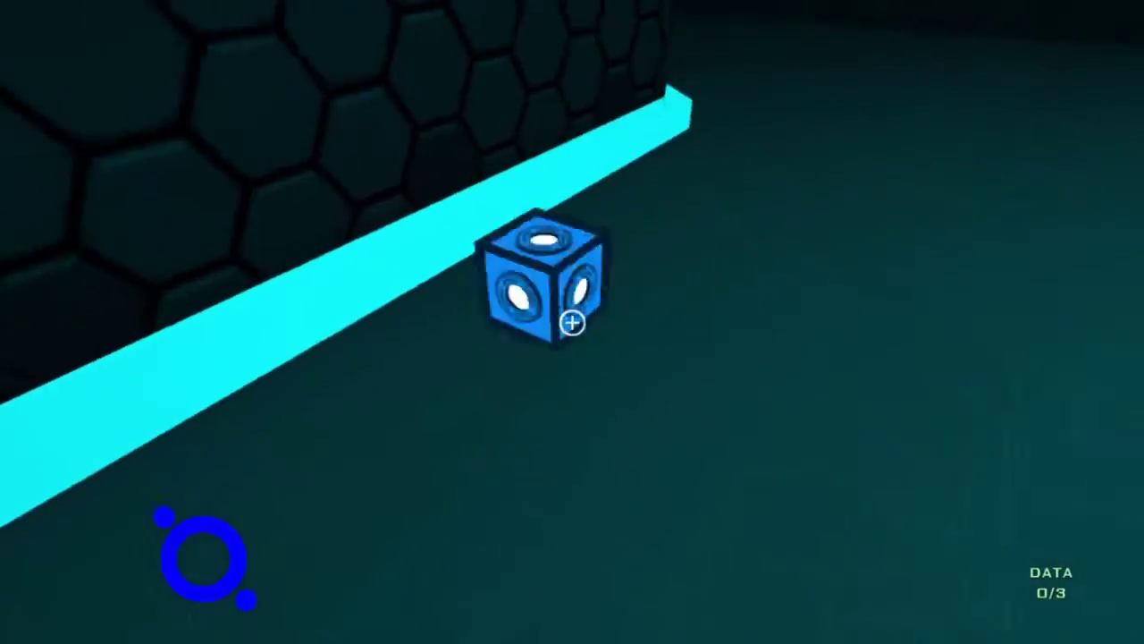
{"action": "left_click", "coordinate": [572, 322]}
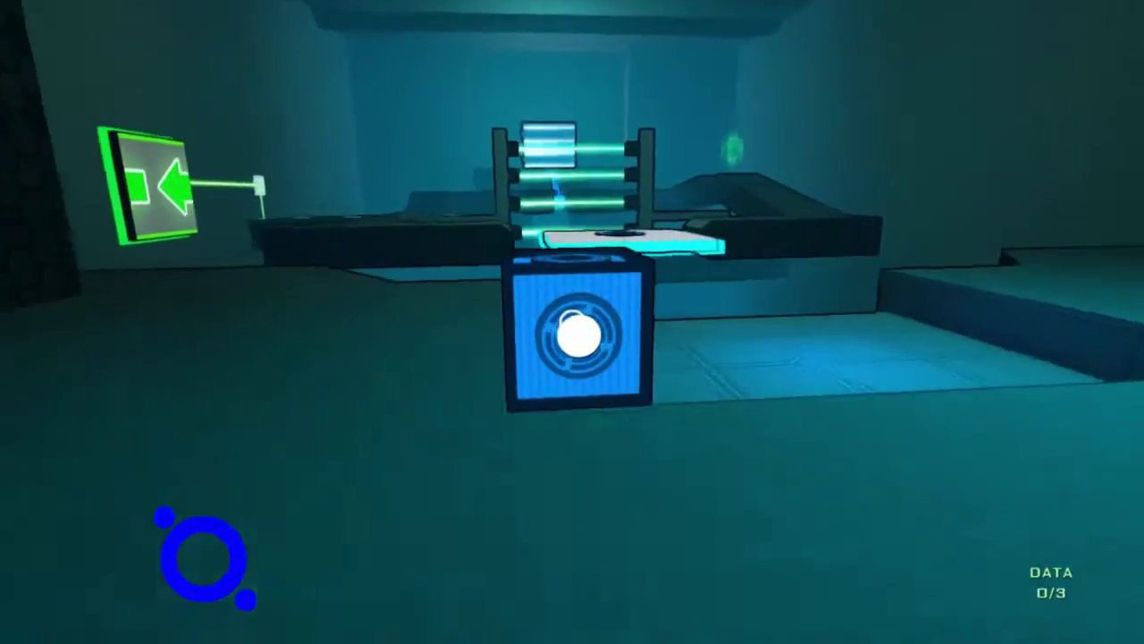
{"action": "key", "text": "w"}
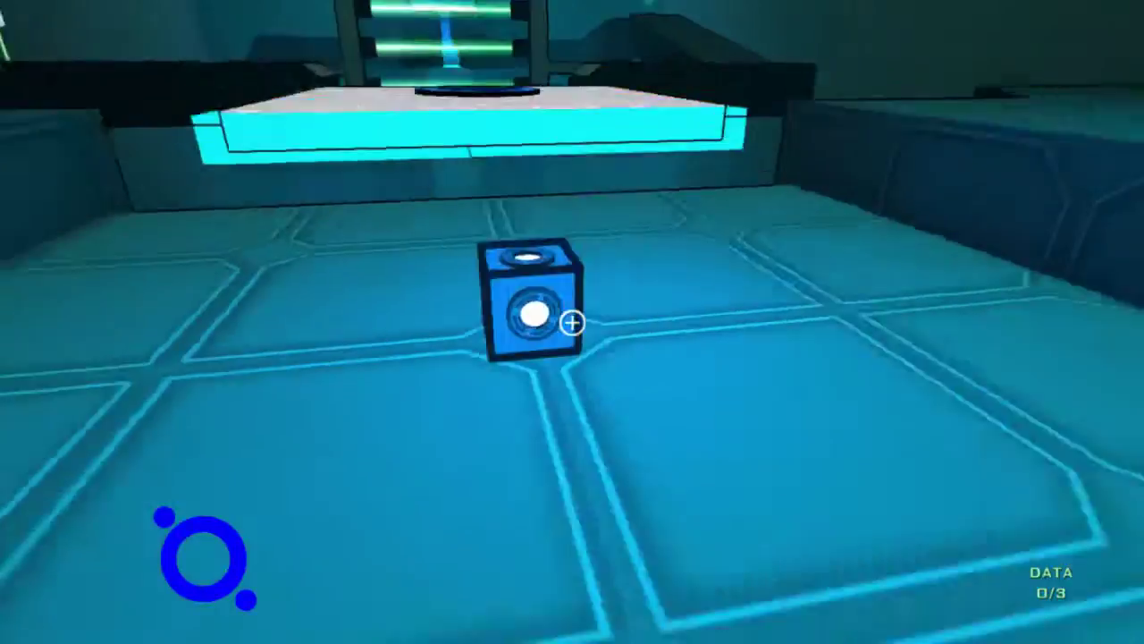
{"action": "key", "text": "w"}
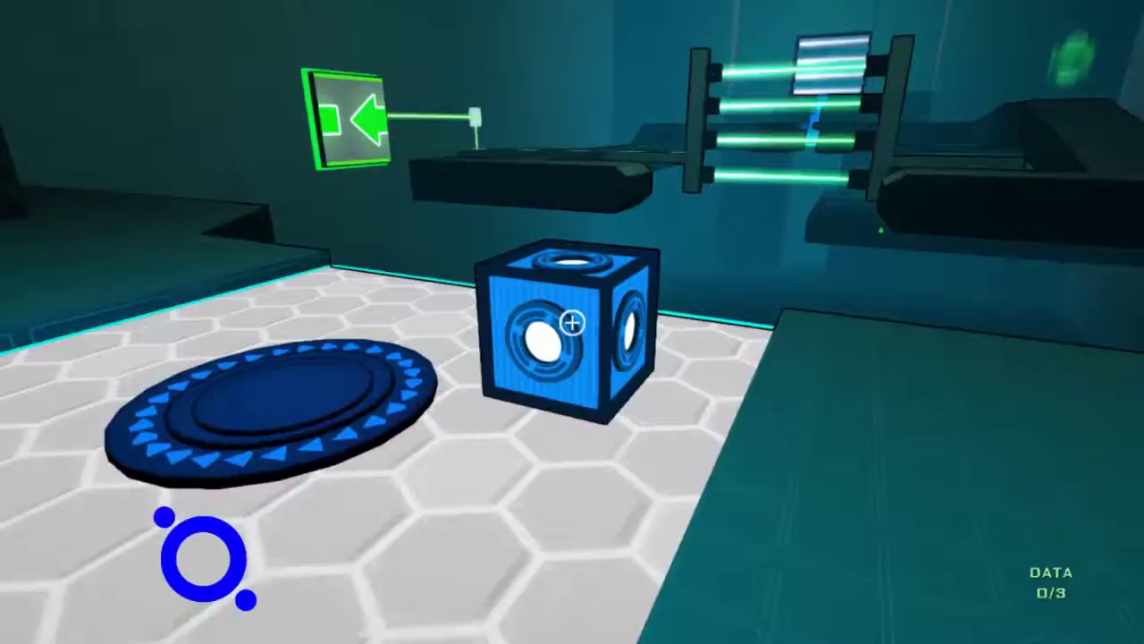
{"action": "left_click", "coordinate": [572, 321]}
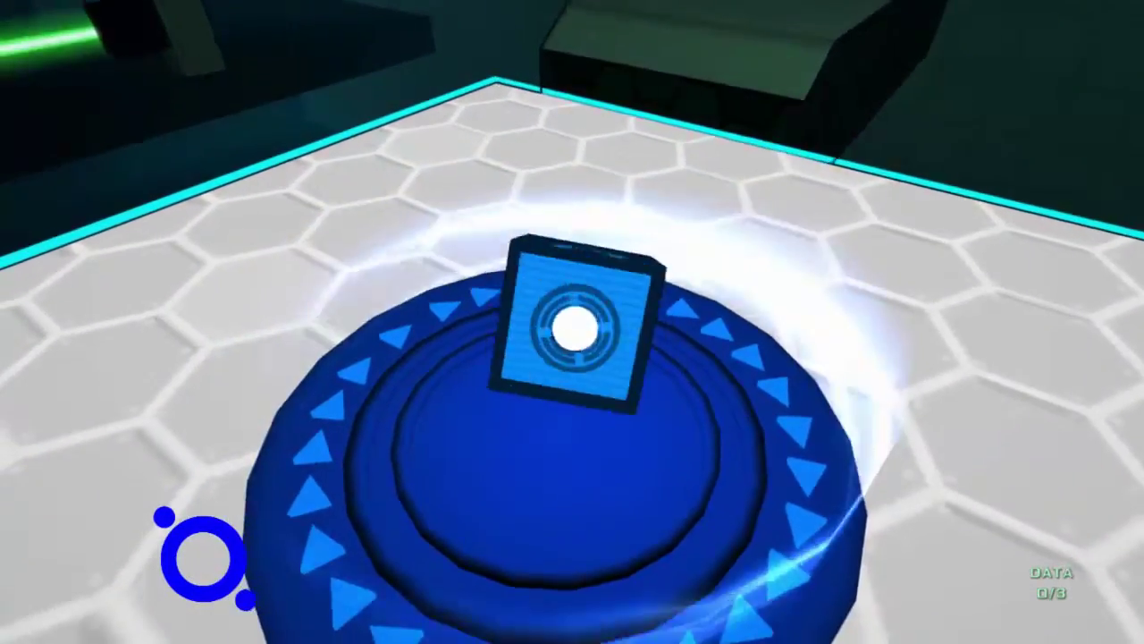
{"action": "left_click", "coordinate": [573, 321]}
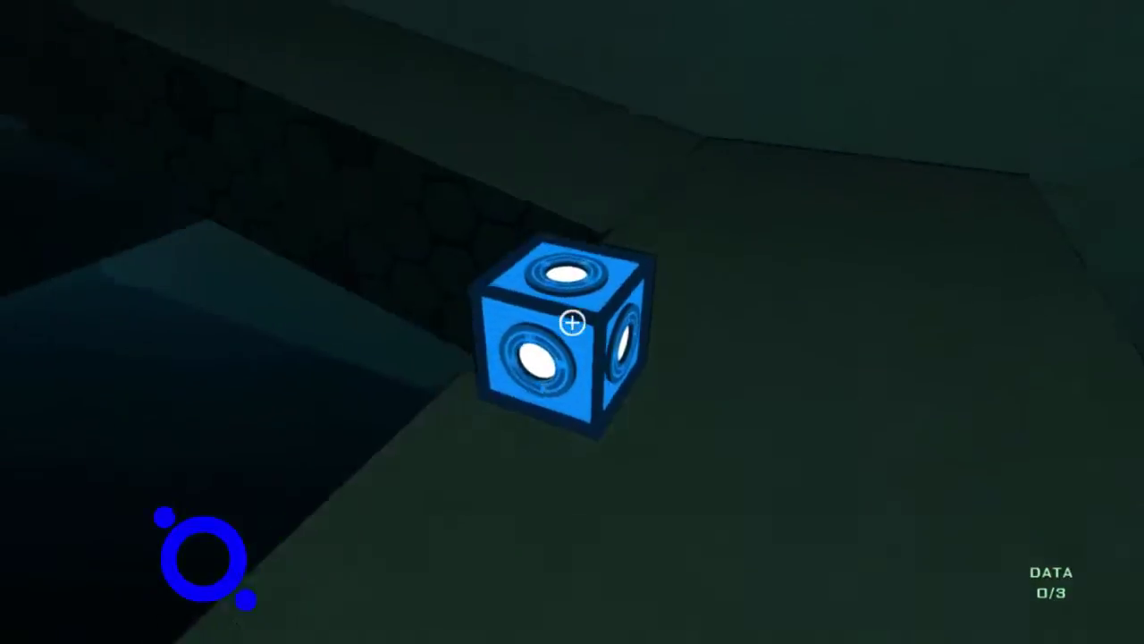
{"action": "left_click", "coordinate": [572, 321]}
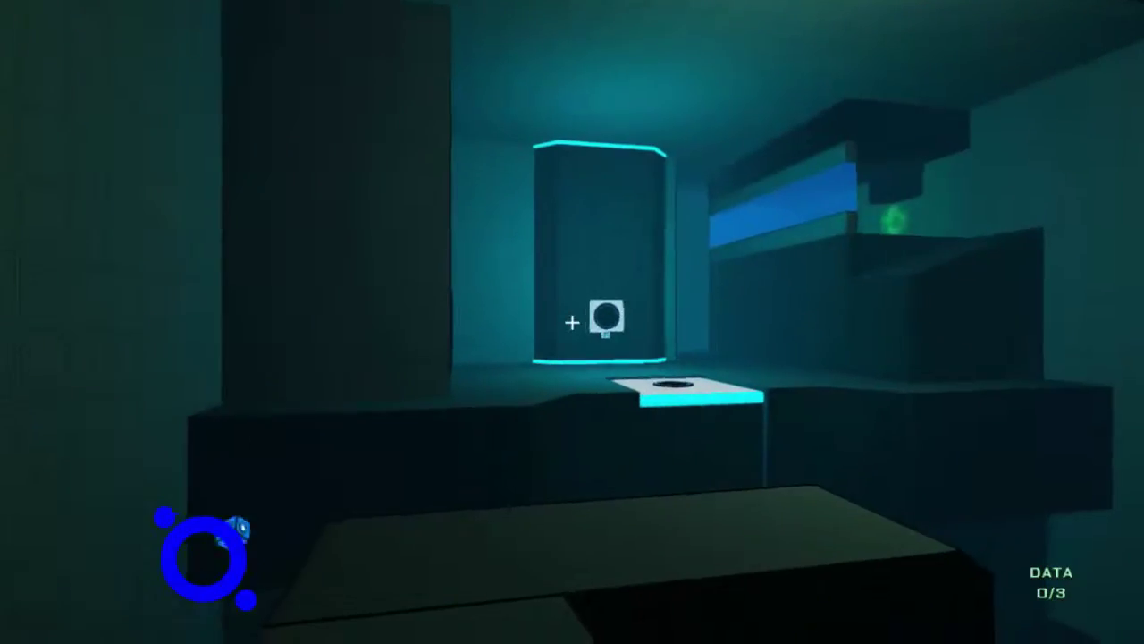
Collect the first data piece (1/3) and jump across the platforms to face the laser gates.
{"action": "key", "text": "w"}
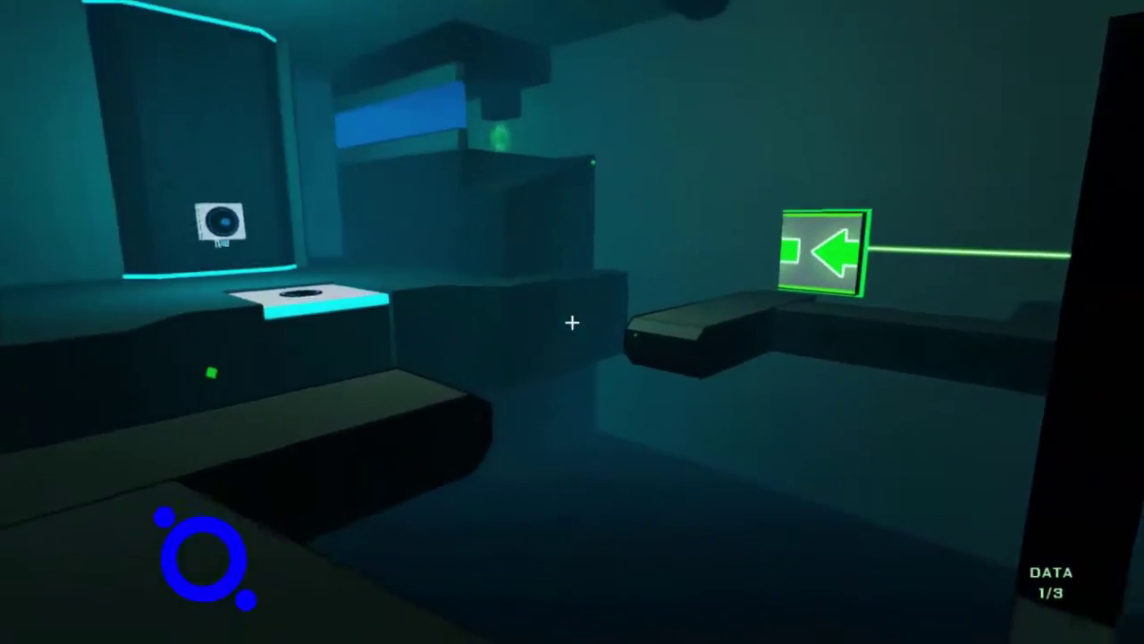
{"action": "key", "text": "space"}
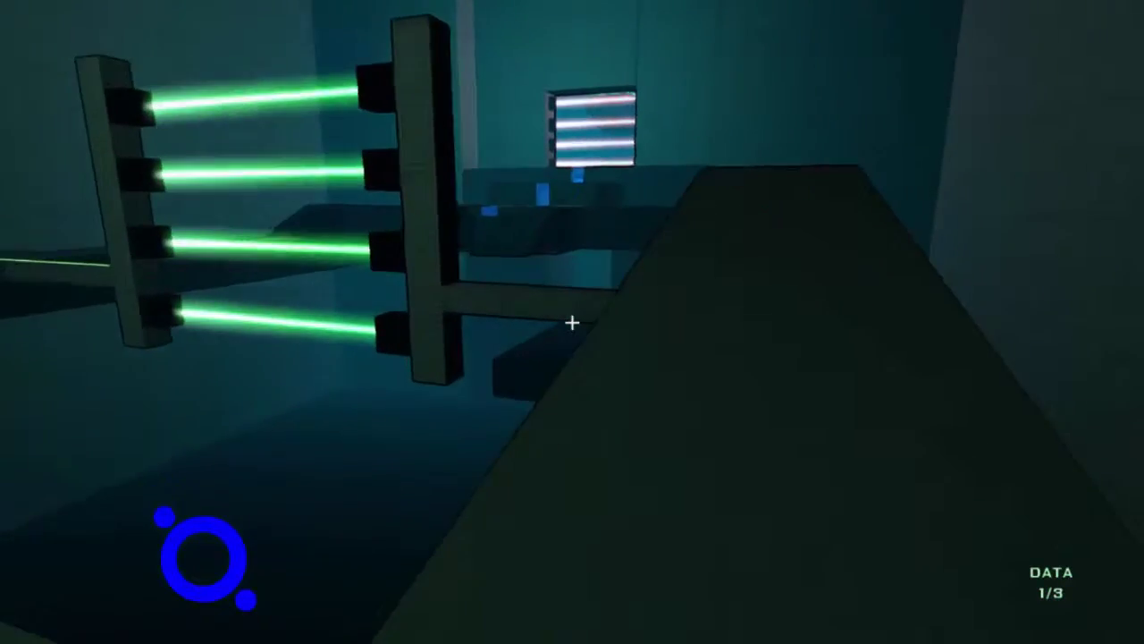
{"action": "key", "text": "w"}
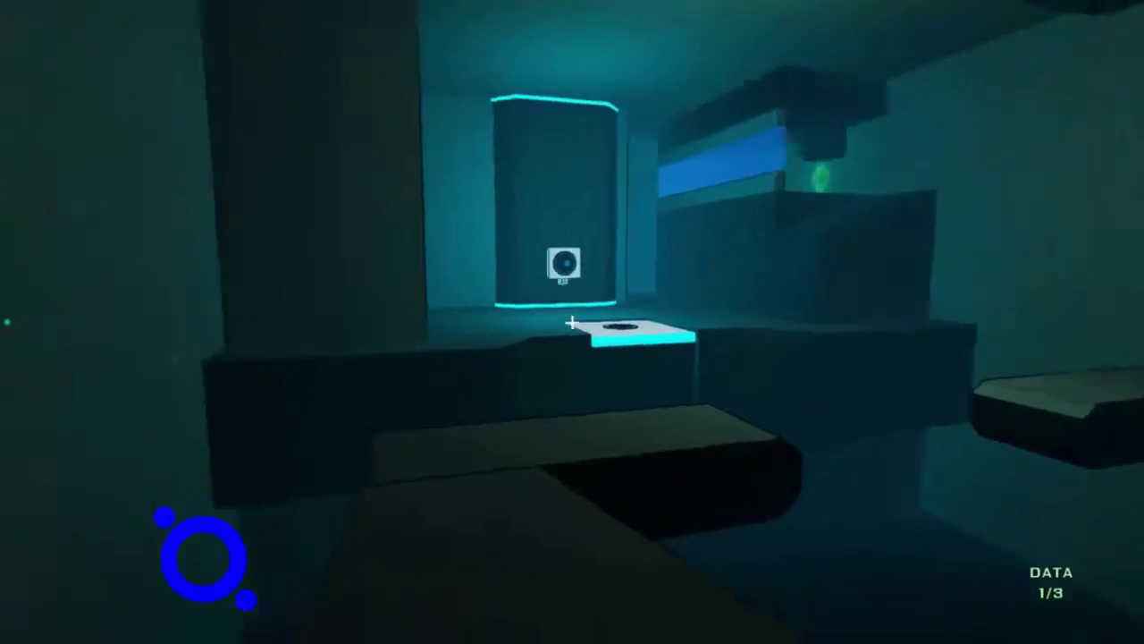
{"action": "key", "text": "w"}
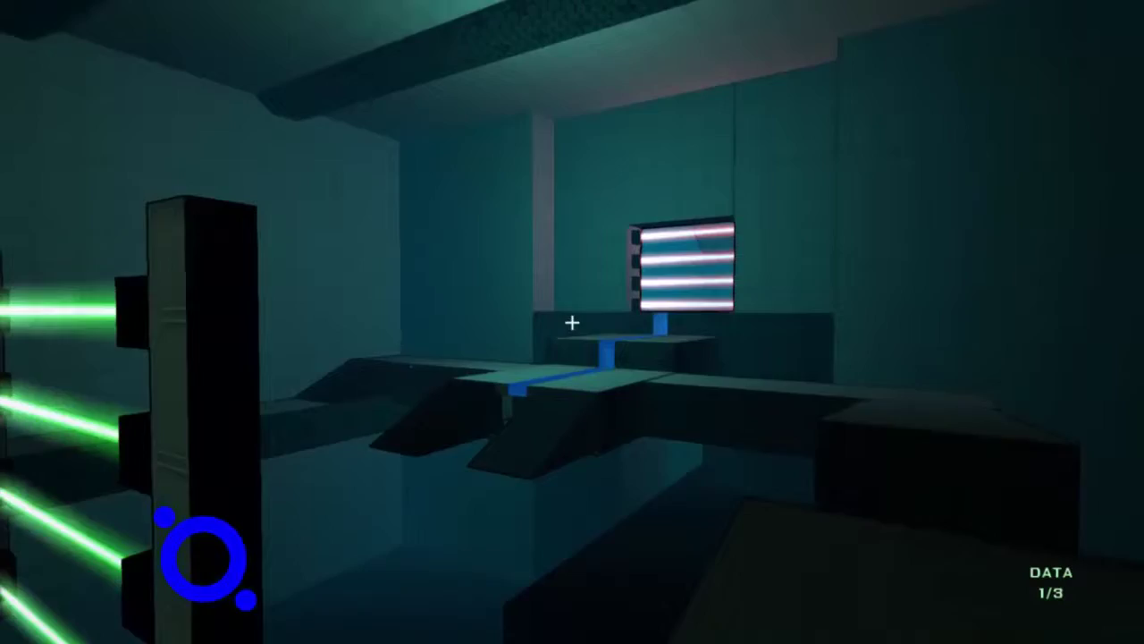
Take the blue cube from the wall socket and set it on the circular pad.
{"action": "key", "text": "w"}
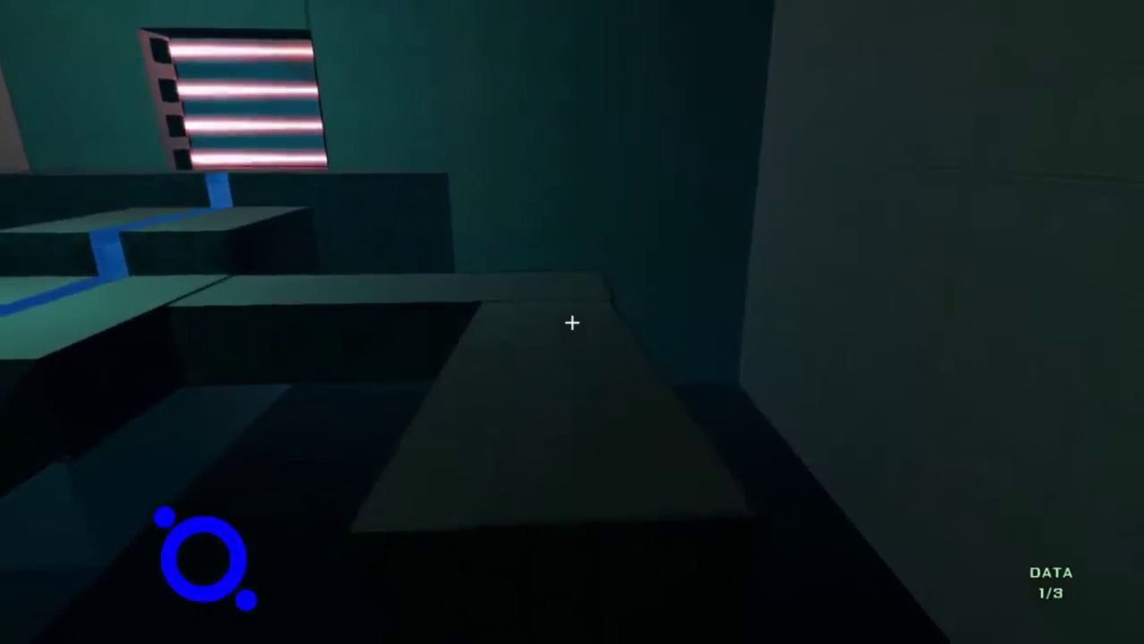
{"action": "key", "text": "w"}
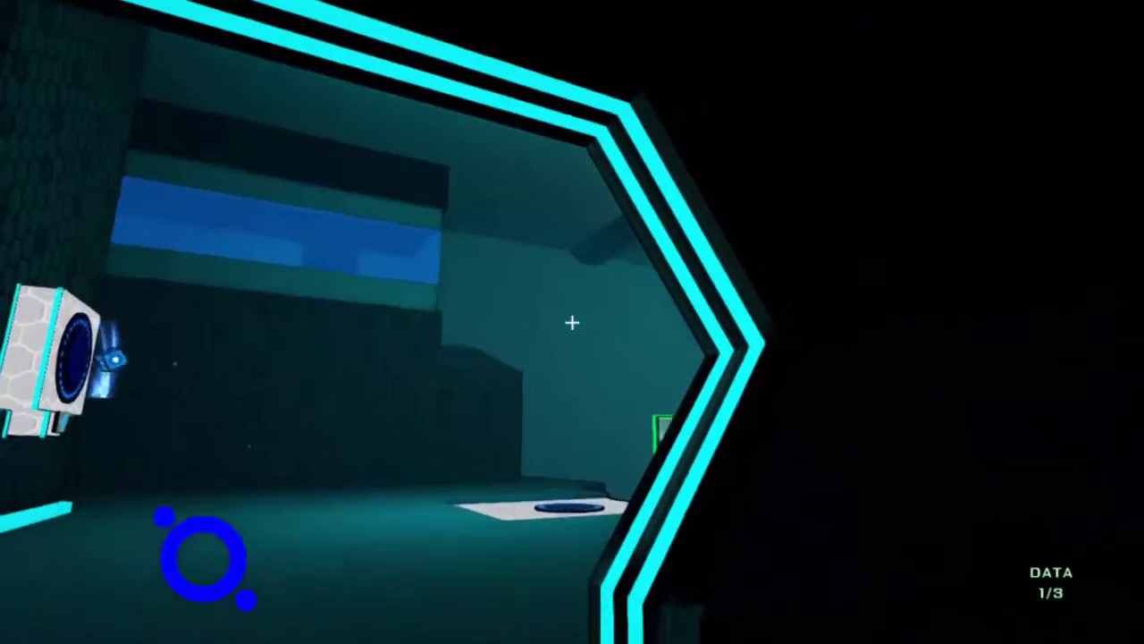
{"action": "key", "text": "w"}
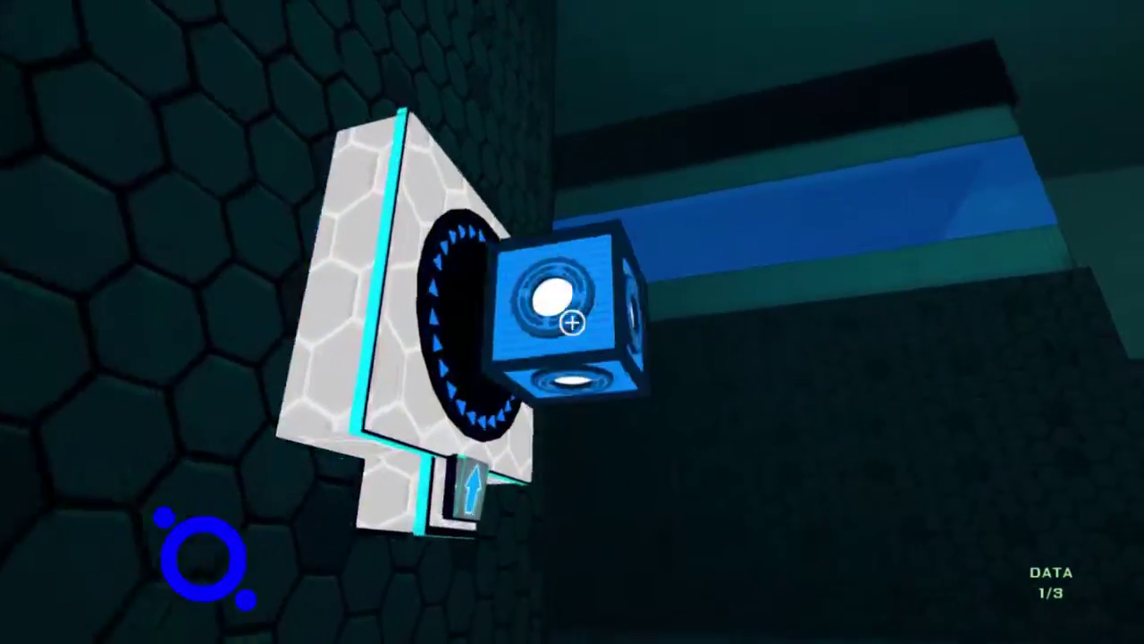
{"action": "left_click", "coordinate": [572, 322]}
{"action": "key", "text": "w"}
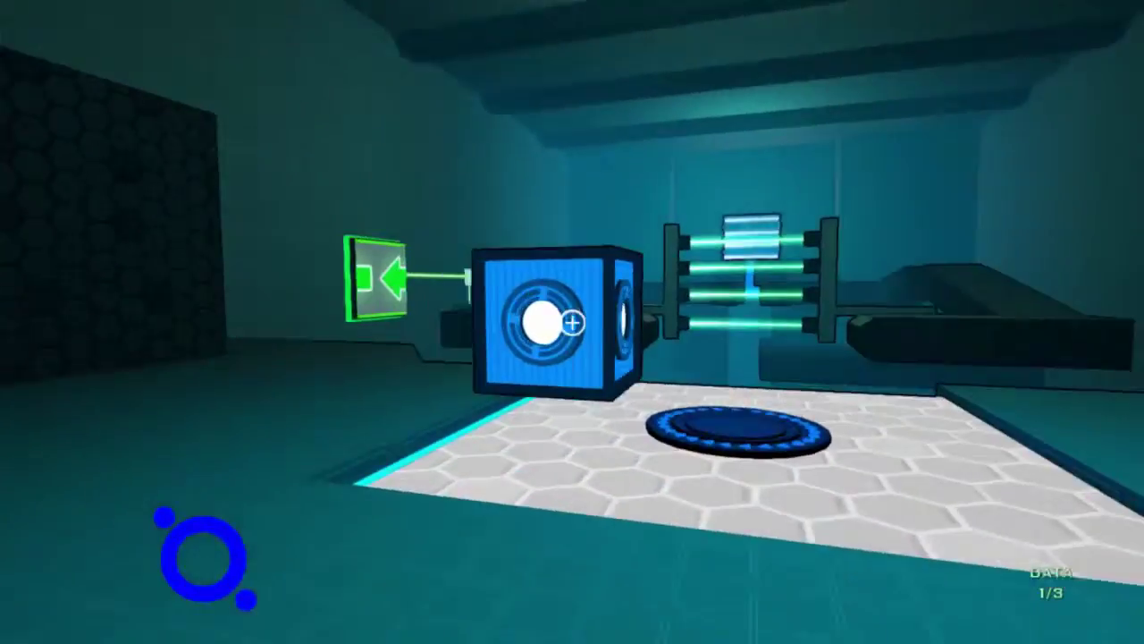
{"action": "left_click", "coordinate": [572, 322]}
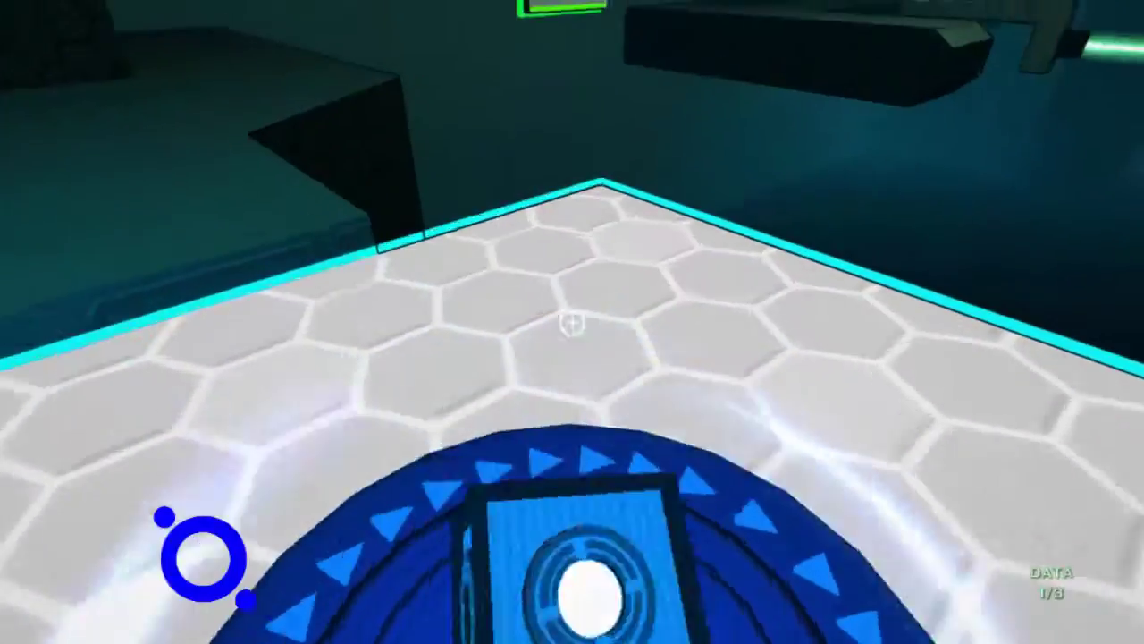
{"action": "key", "text": "w"}
Follow the ledge past the green arrow sign to the cube dispenser terminal.
{"action": "left_click_drag", "start_coordinate": [572, 322], "coordinate": [572, 322]}
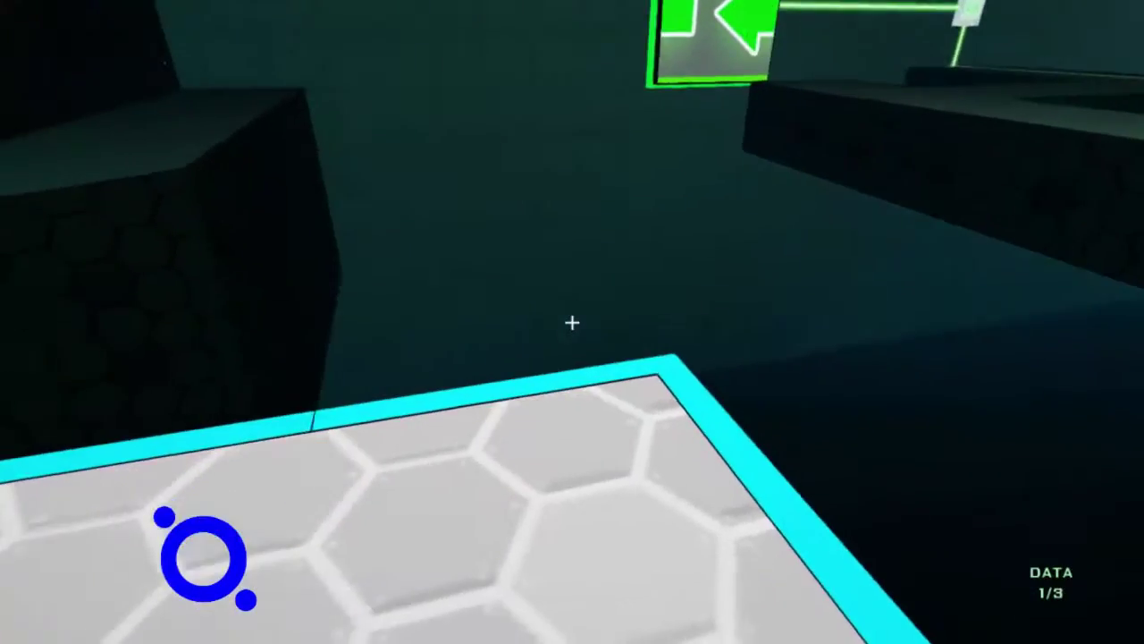
{"action": "key", "text": "w"}
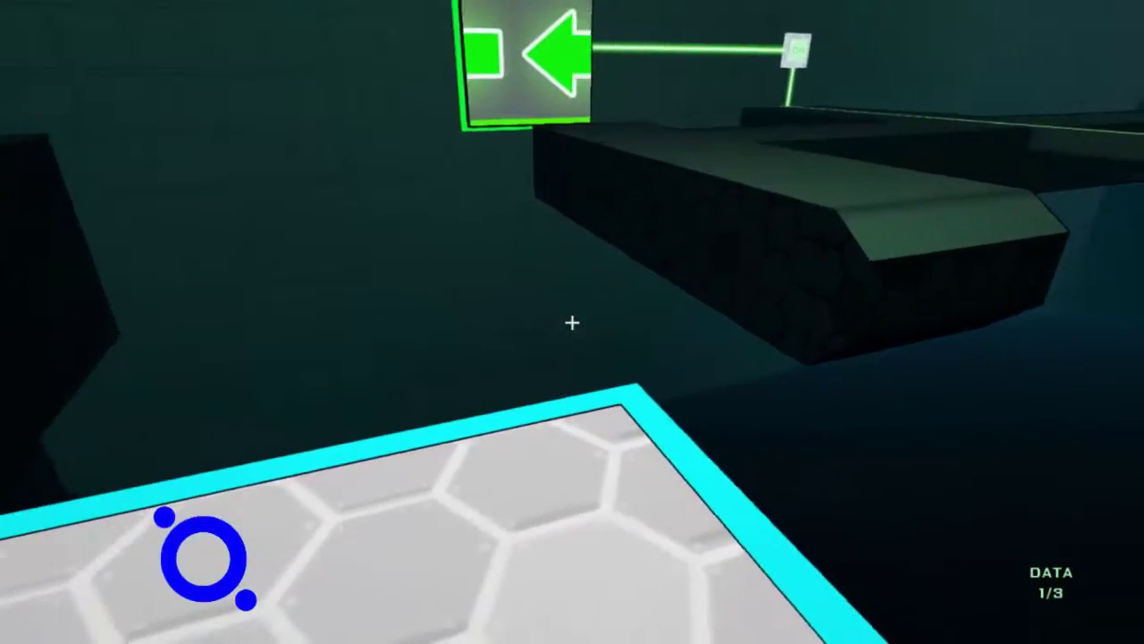
{"action": "key", "text": "w"}
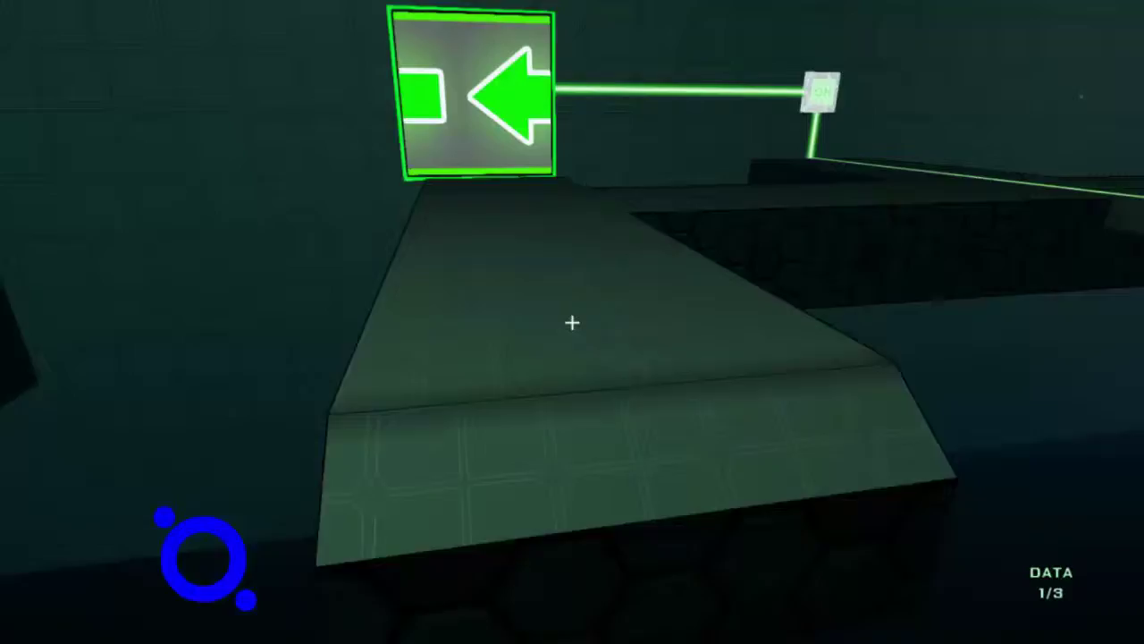
{"action": "key", "text": "w"}
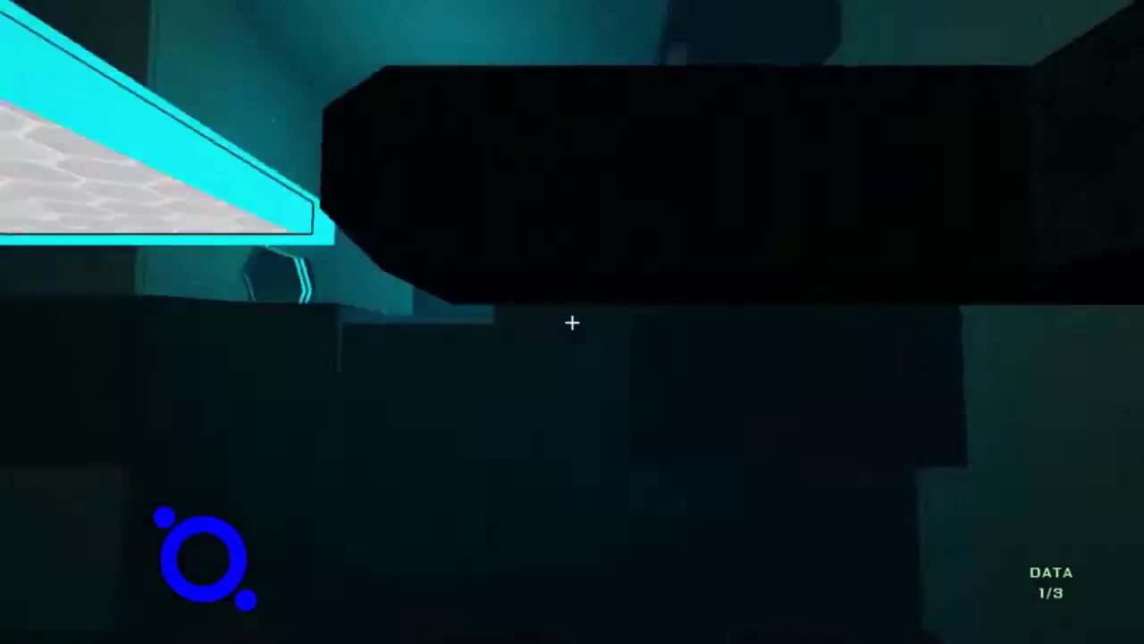
{"action": "key", "text": "w"}
{"action": "key", "text": "w"}
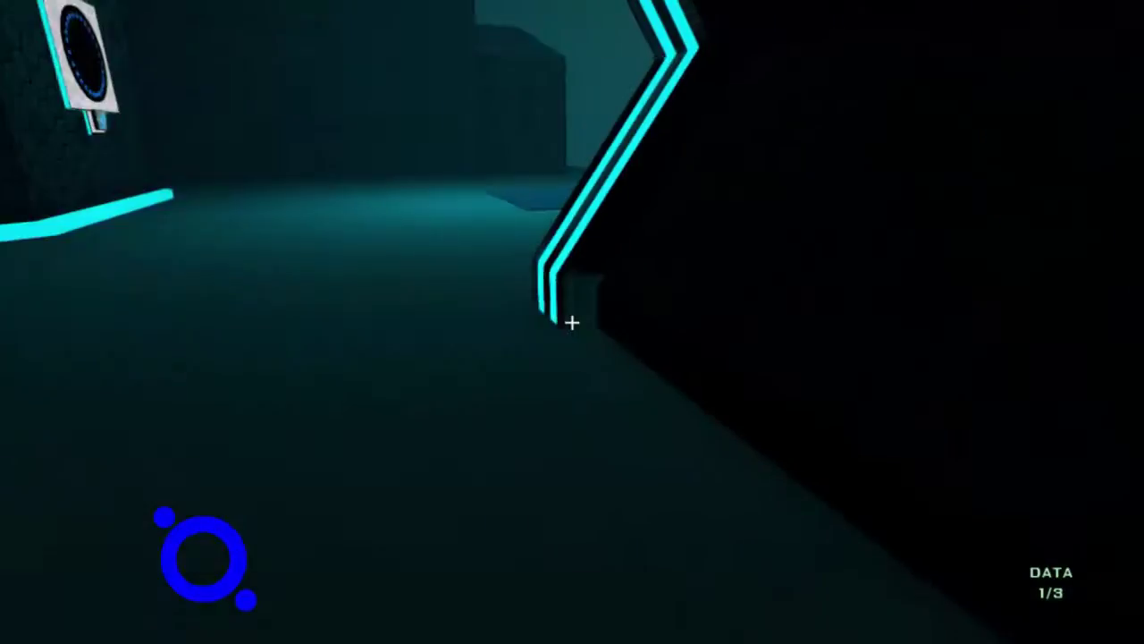
{"action": "key", "text": "w"}
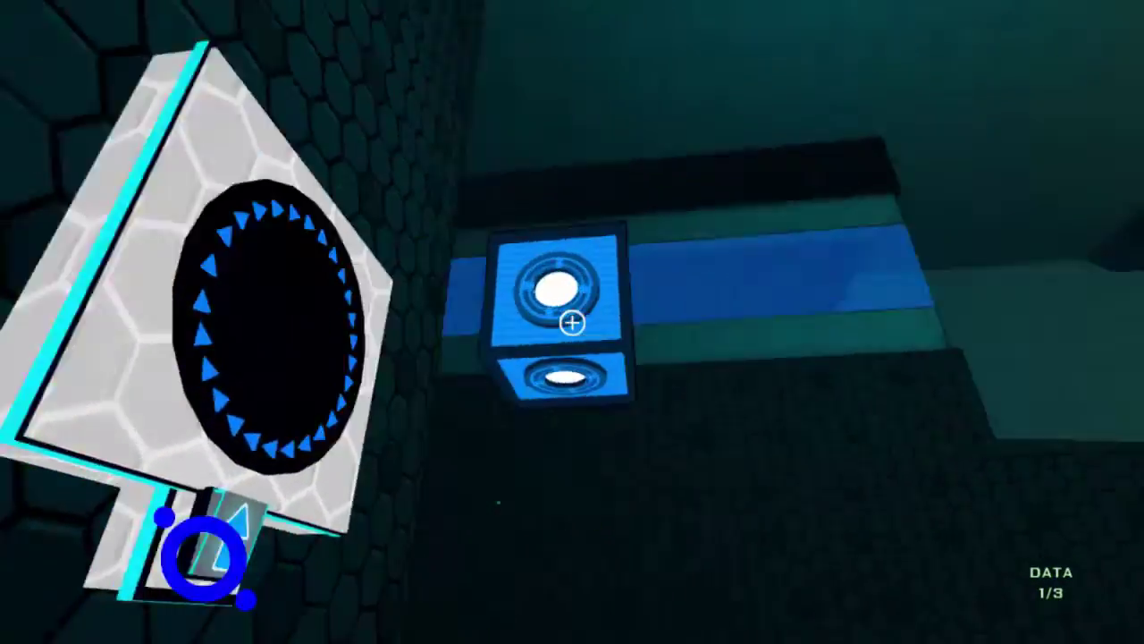
Release a cube from the terminal and drop it on the white platform's blue pad.
{"action": "key", "text": "w"}
{"action": "key", "text": "w"}
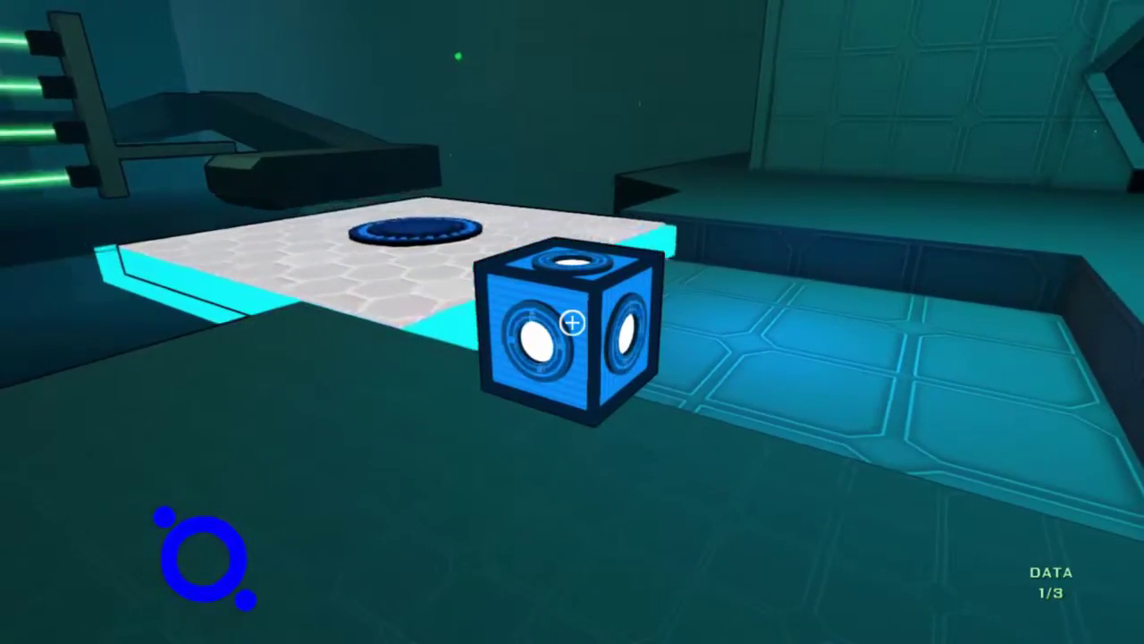
{"action": "key", "text": "w"}
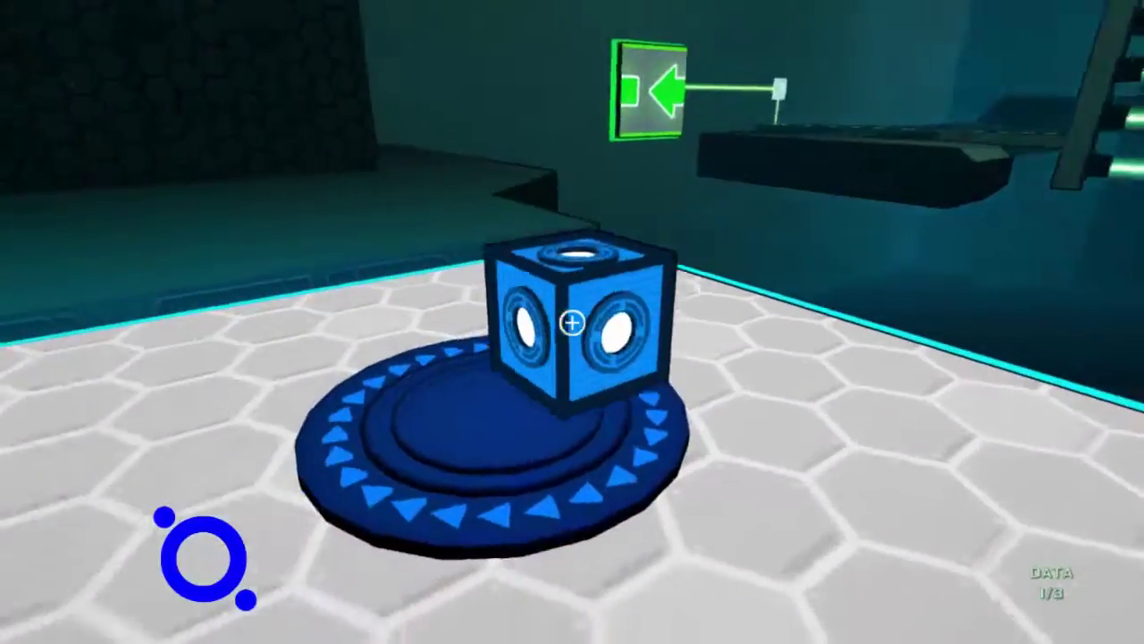
{"action": "left_click", "coordinate": [572, 323]}
{"action": "key", "text": "w"}
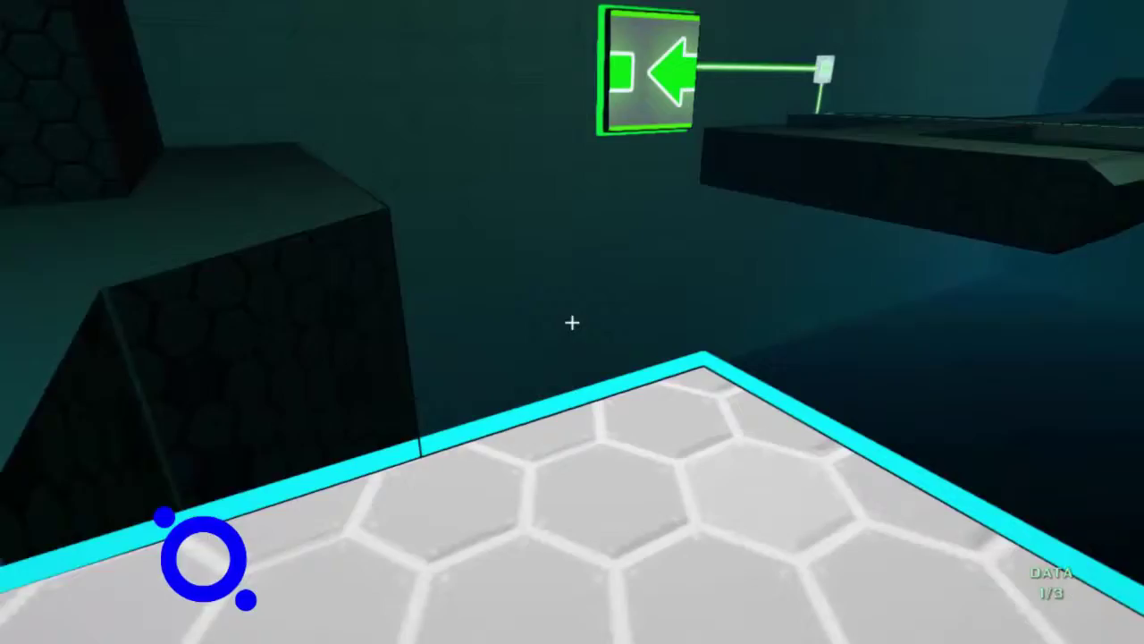
Jump onto the dark block beside the lasers and turn the laser switch off.
{"action": "key", "text": "w"}
{"action": "key", "text": "w"}
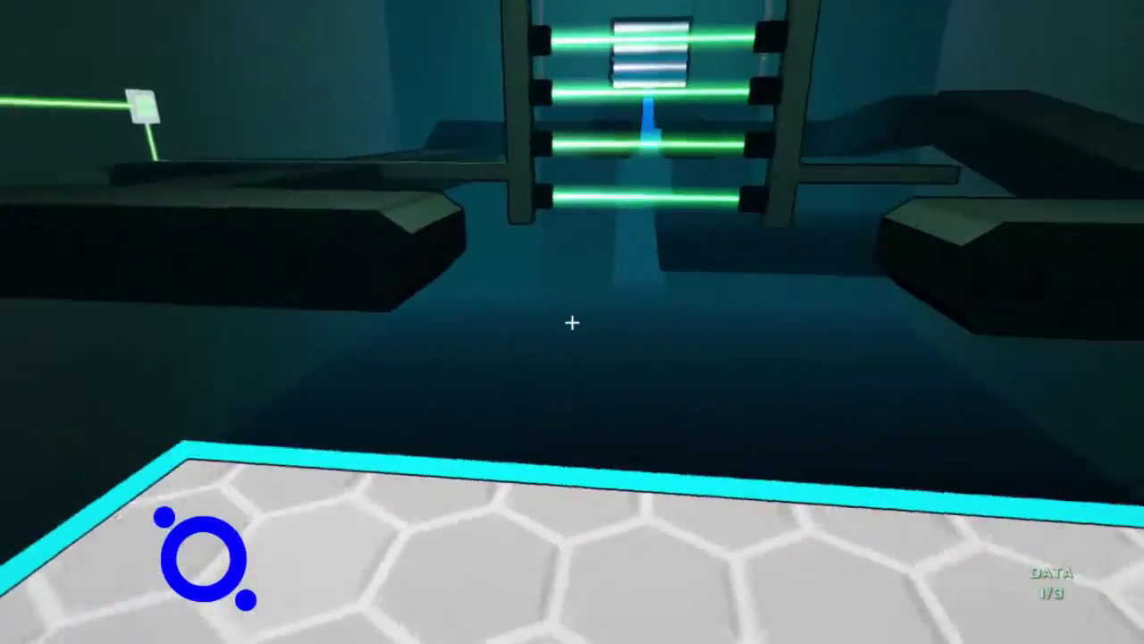
{"action": "key", "text": "w"}
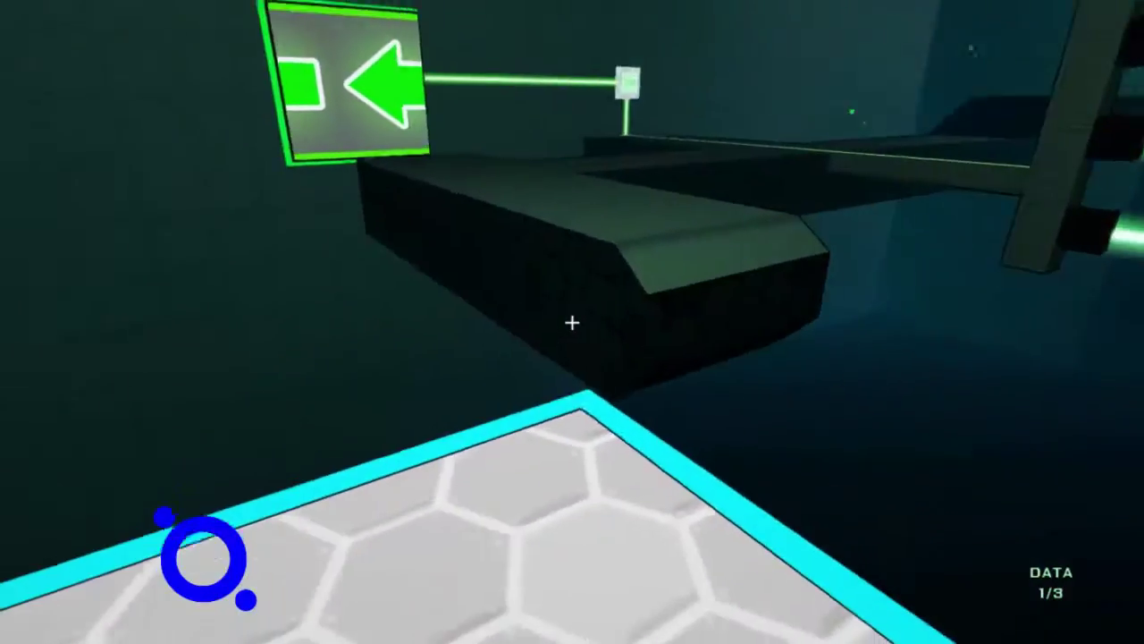
{"action": "key", "text": "w"}
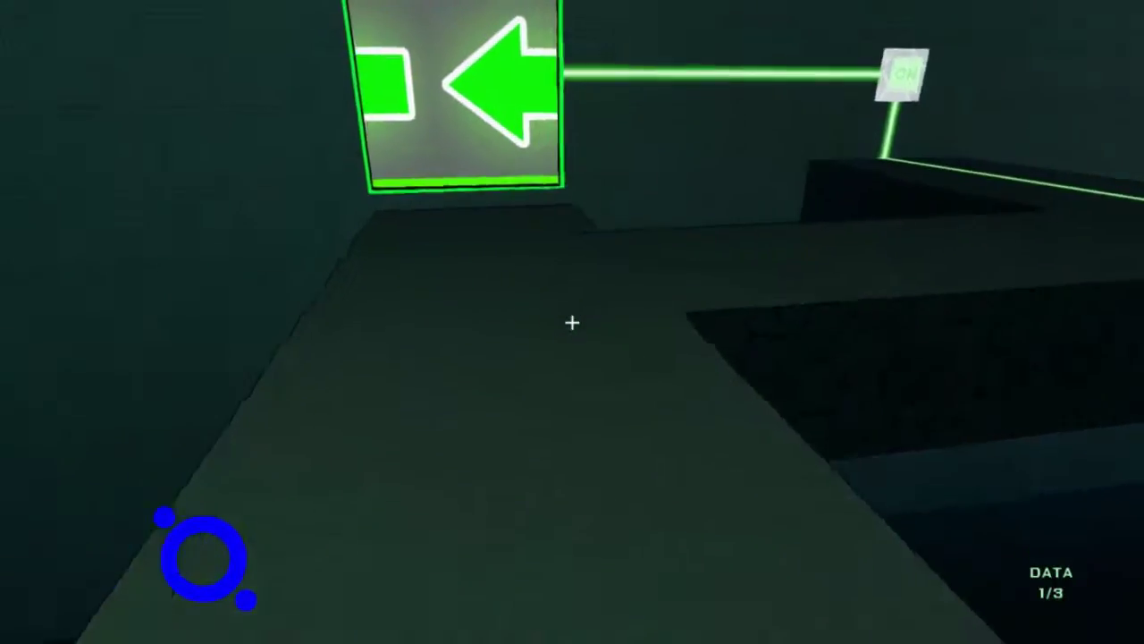
{"action": "key", "text": "w"}
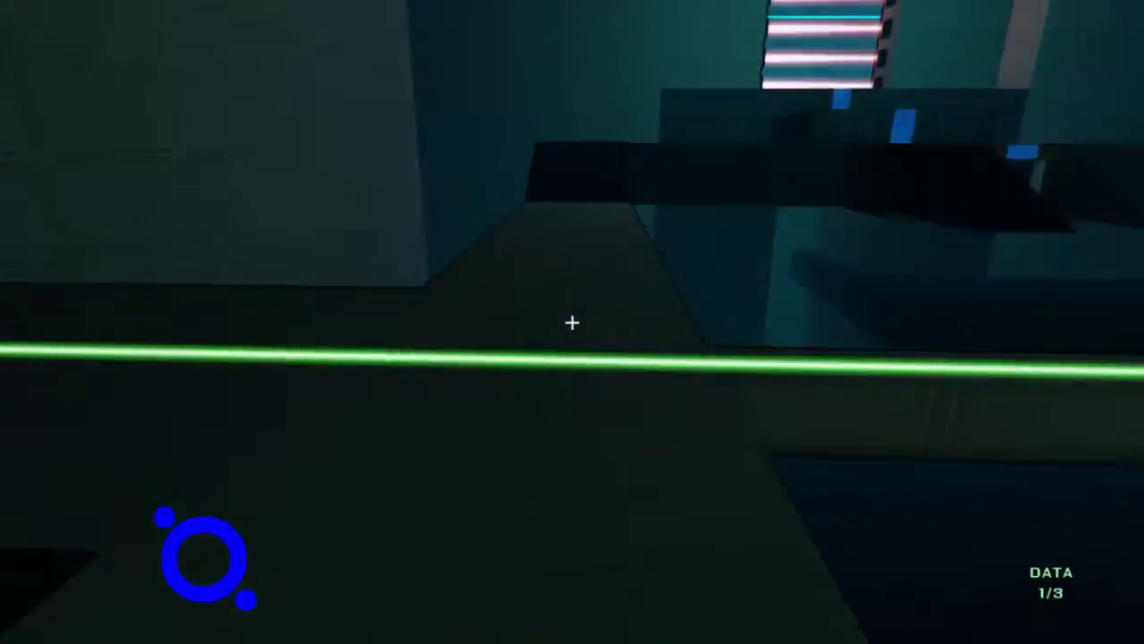
{"action": "left_click", "coordinate": [572, 323]}
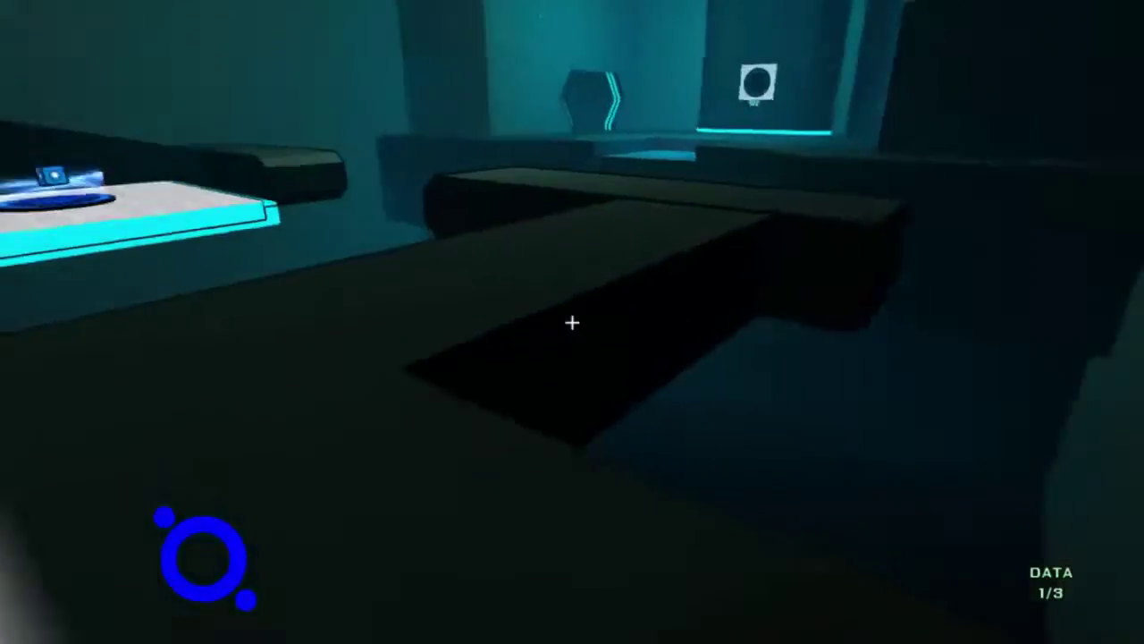
Walk up to the wall switch and turn it off to disable the lasers.
{"action": "key", "text": "w"}
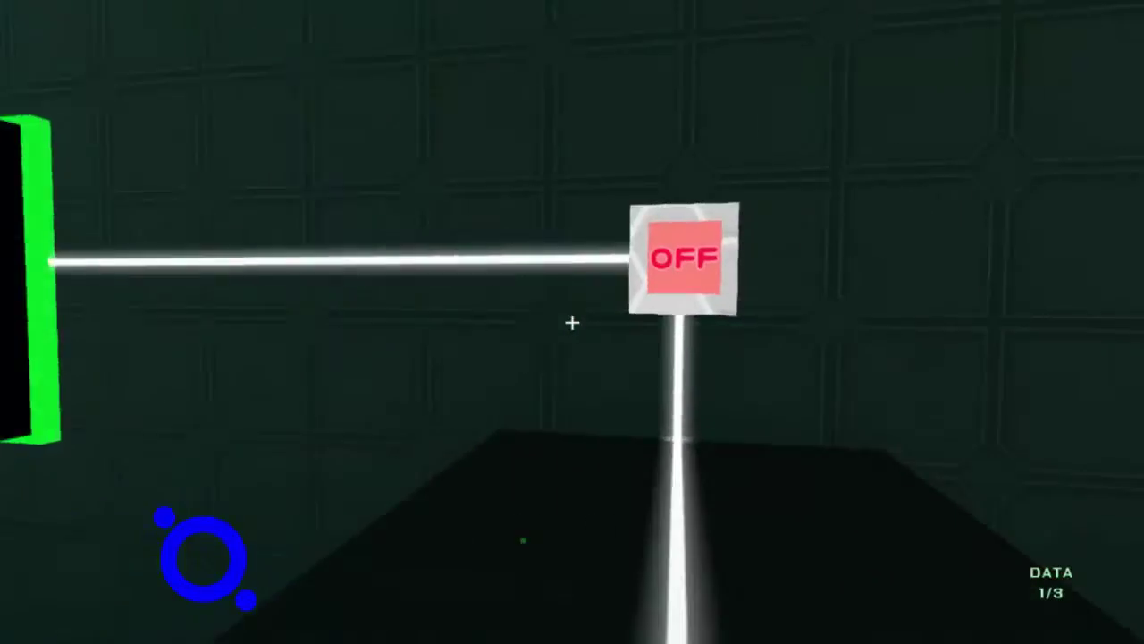
{"action": "key", "text": "w"}
{"action": "key", "text": "w"}
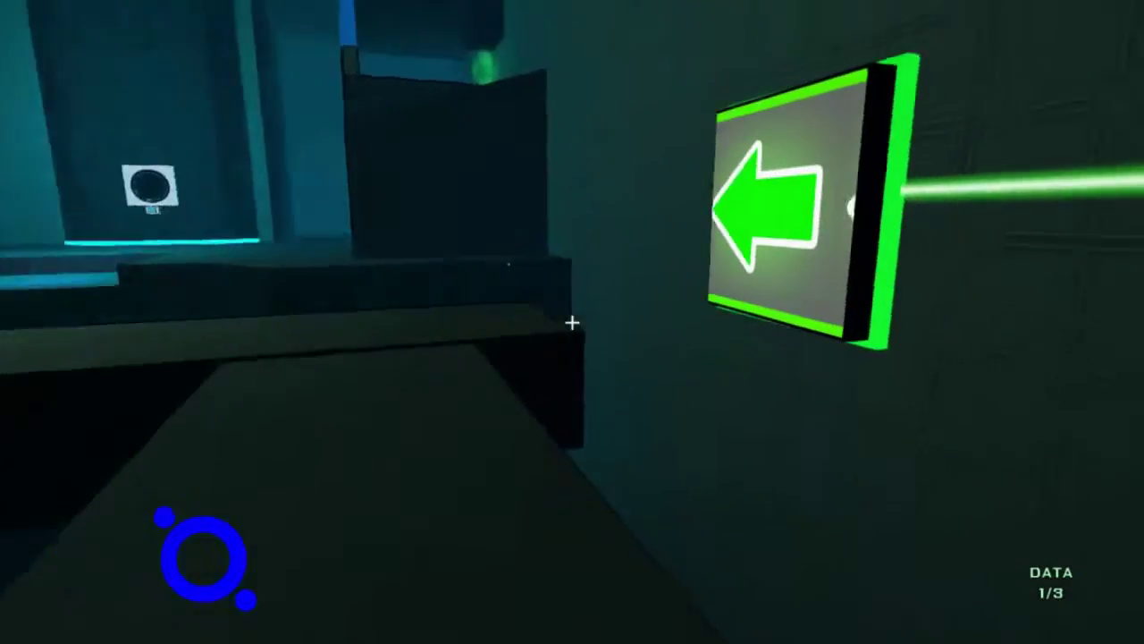
{"action": "key", "text": "w"}
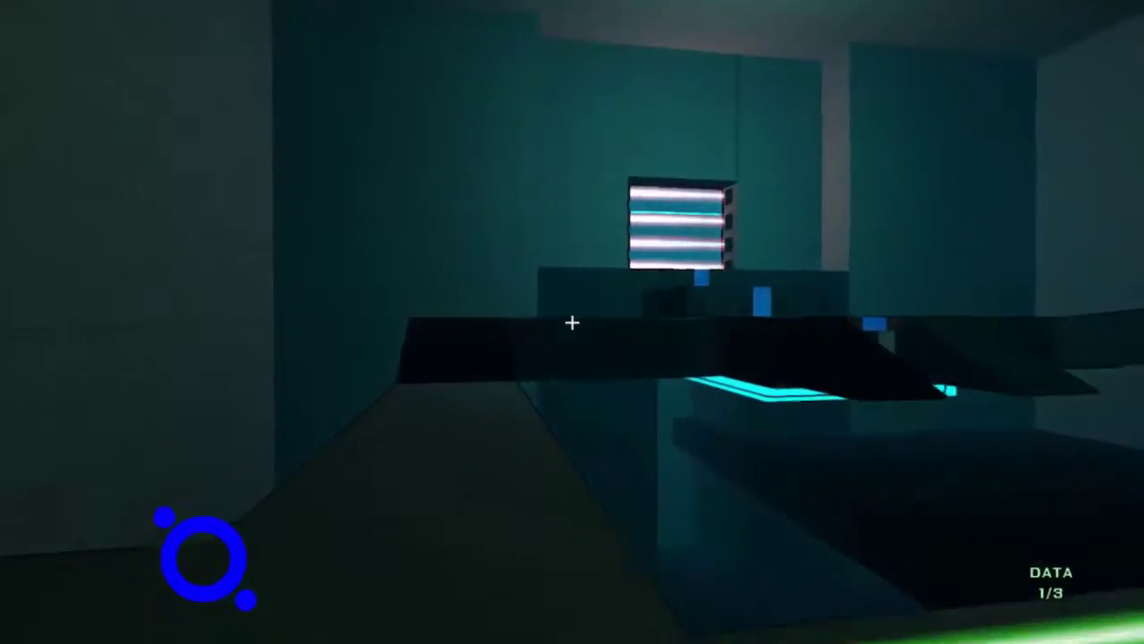
{"action": "left_click", "coordinate": [572, 322]}
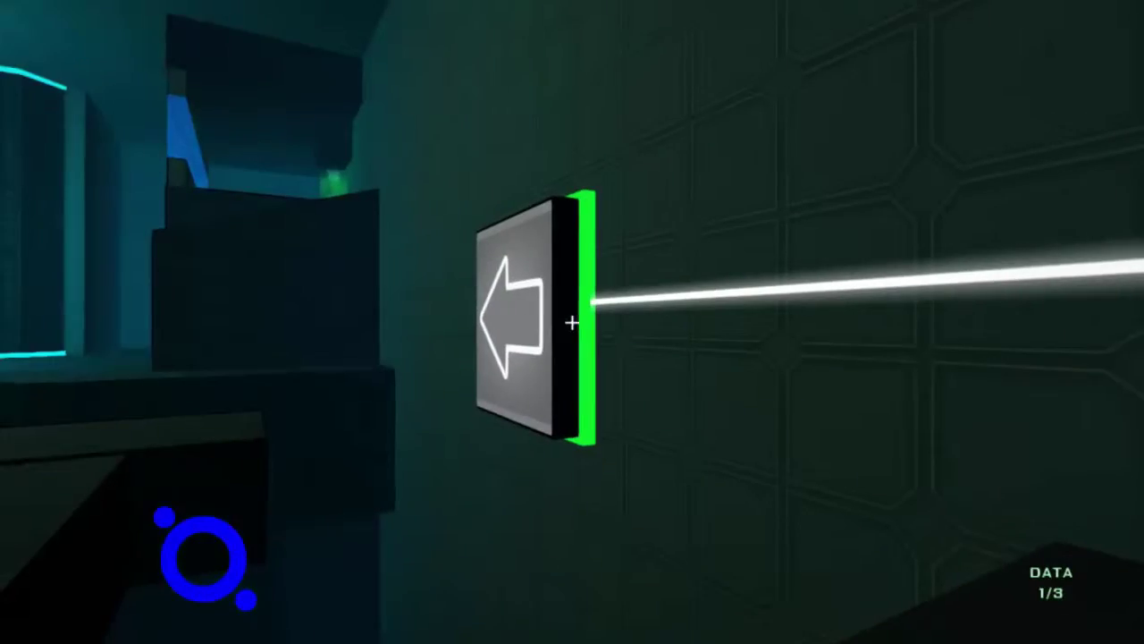
Walk past the arrow panel through the blue orb to collect the second data piece (2/3).
{"action": "key", "text": "w"}
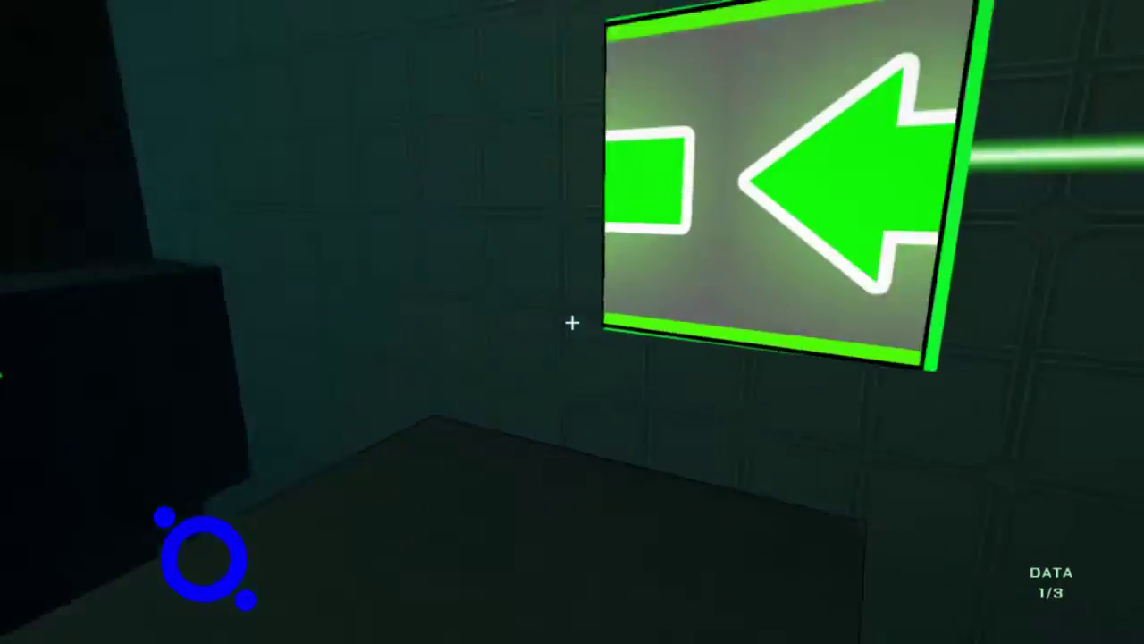
{"action": "key", "text": "w"}
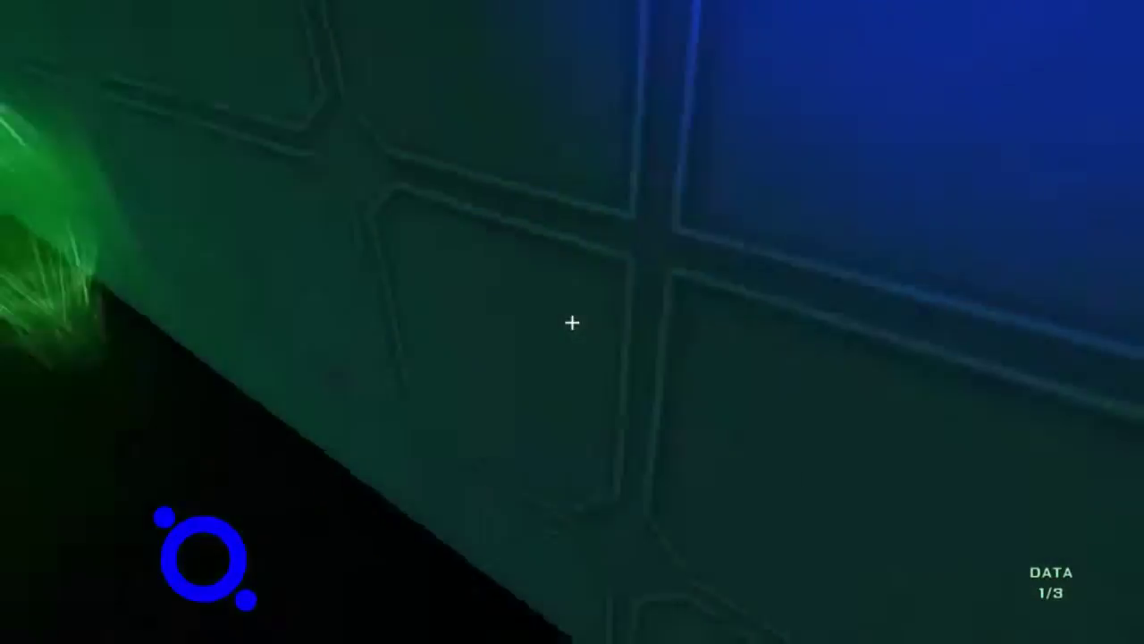
{"action": "key", "text": "w"}
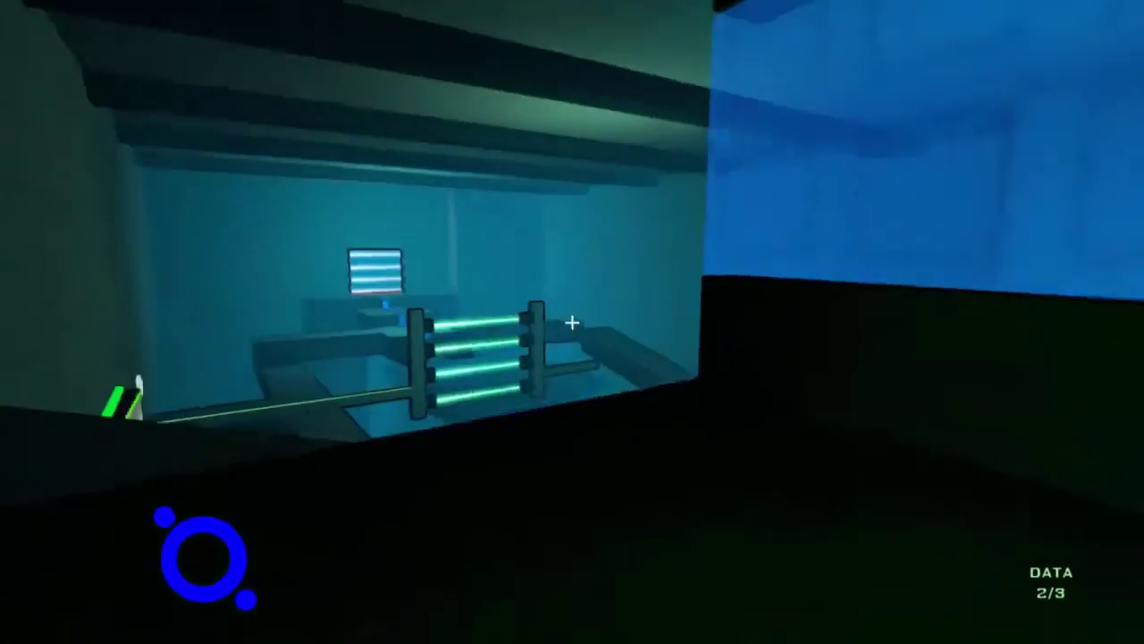
Cross the room, take a blue cube from the wall dispenser and carry it through the doorway.
{"action": "key", "text": "w"}
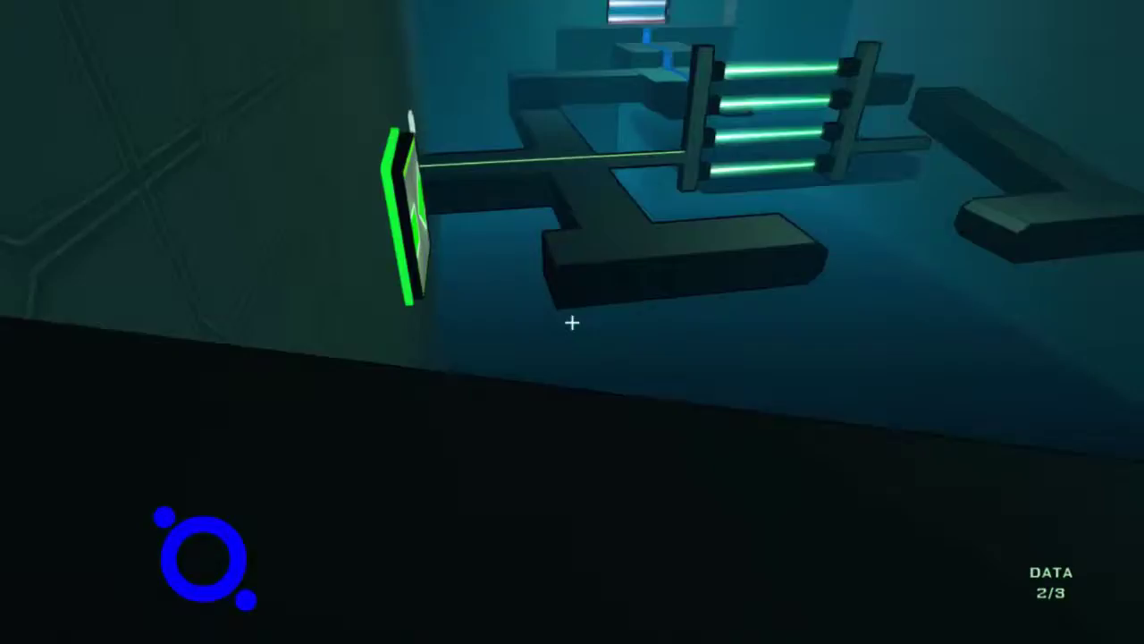
{"action": "key", "text": "w"}
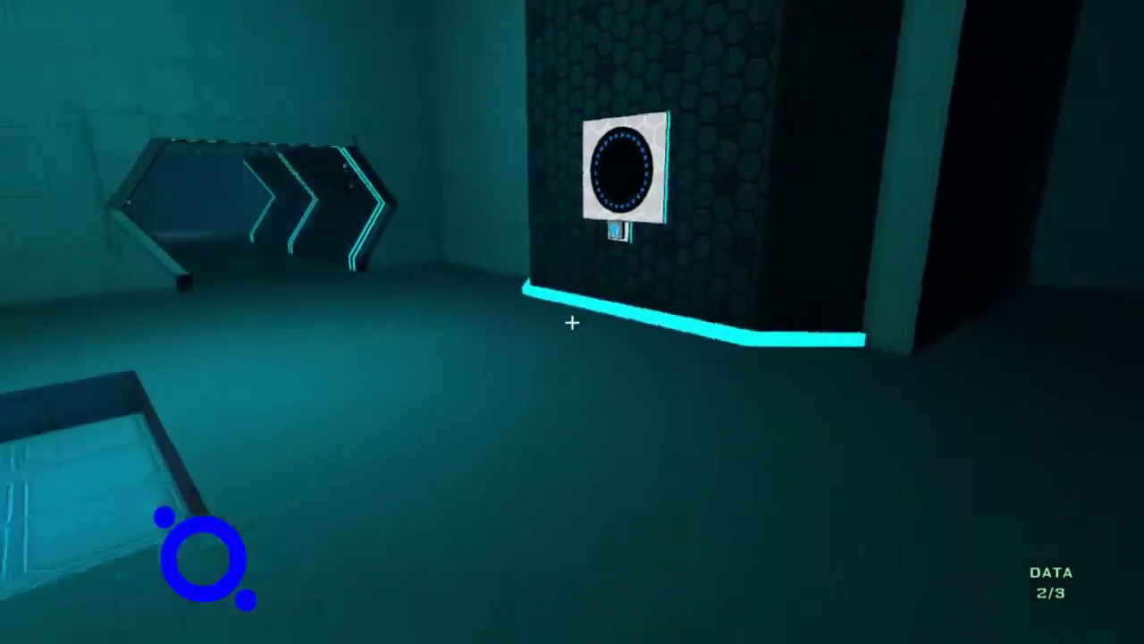
{"action": "key", "text": "w"}
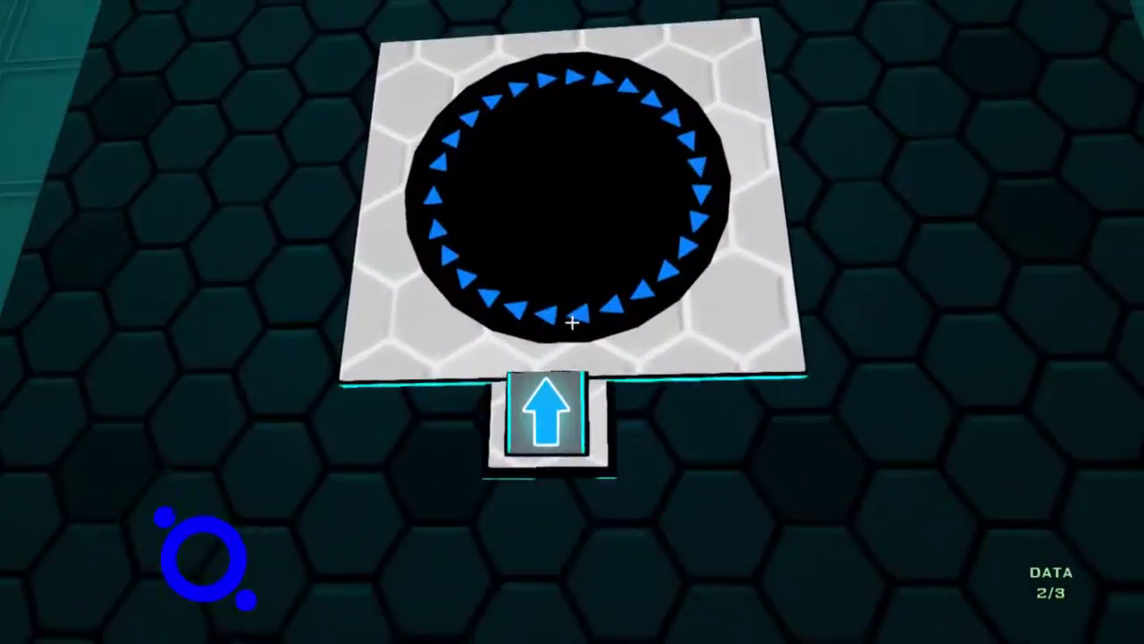
{"action": "left_click", "coordinate": [572, 323]}
{"action": "key", "text": "w"}
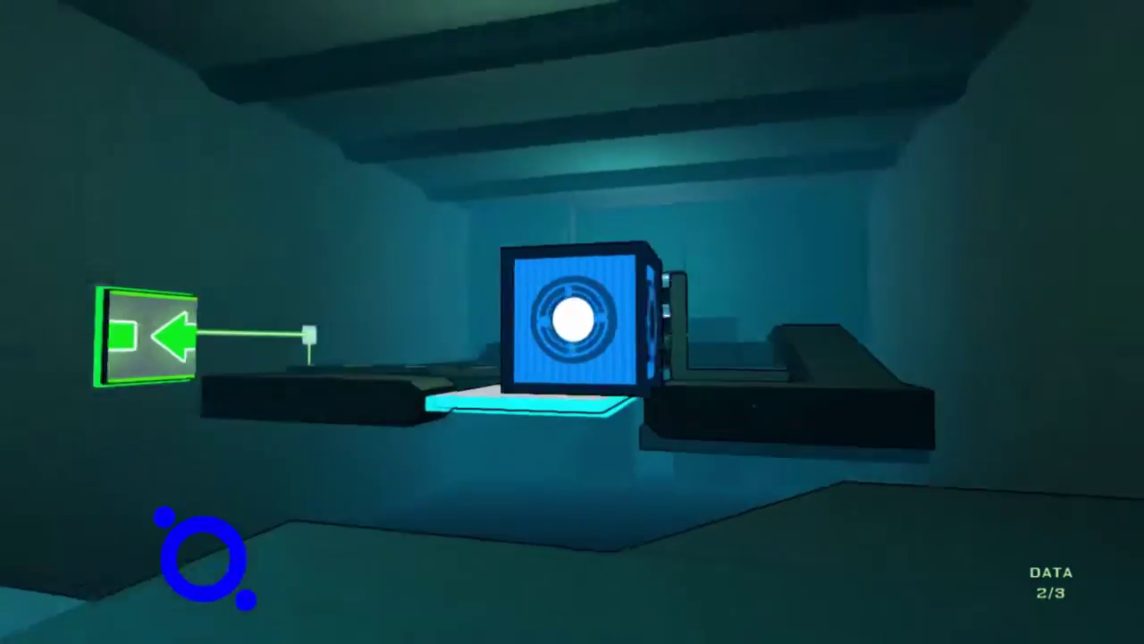
Drop the blue cube on the white platform's pressure plate, then walk along the ledge.
{"action": "key", "text": "w"}
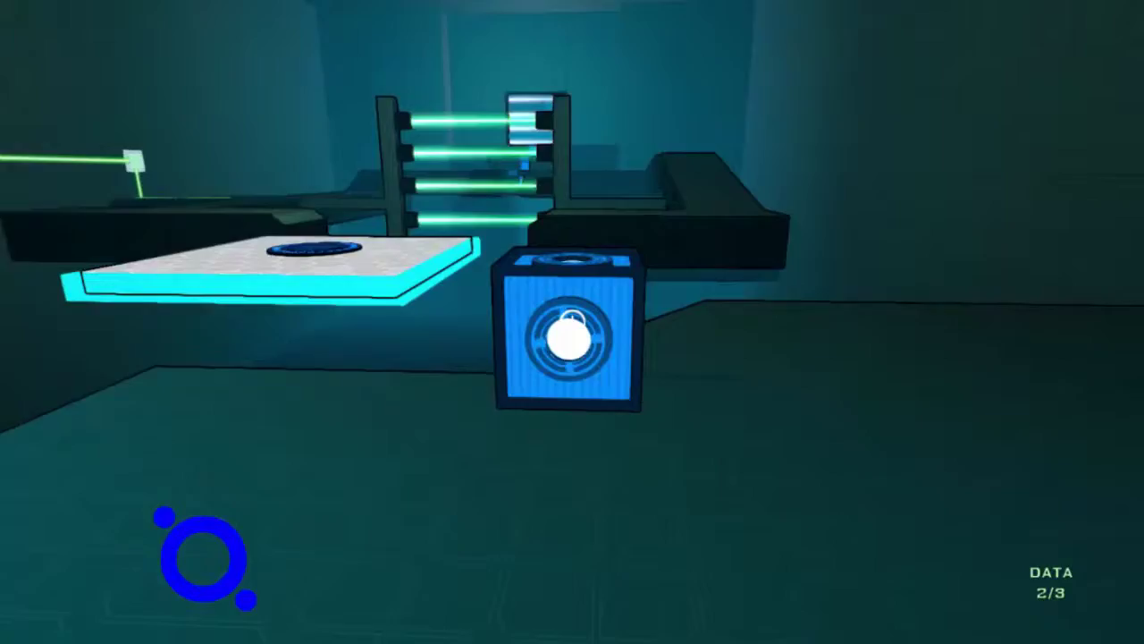
{"action": "key", "text": "w"}
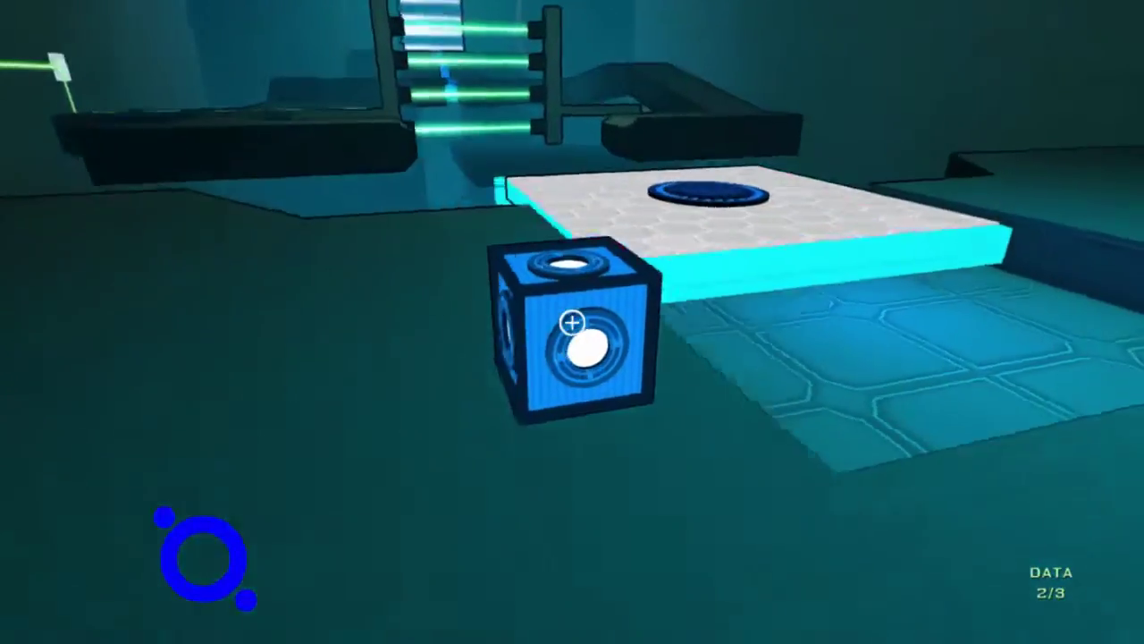
{"action": "key", "text": "w"}
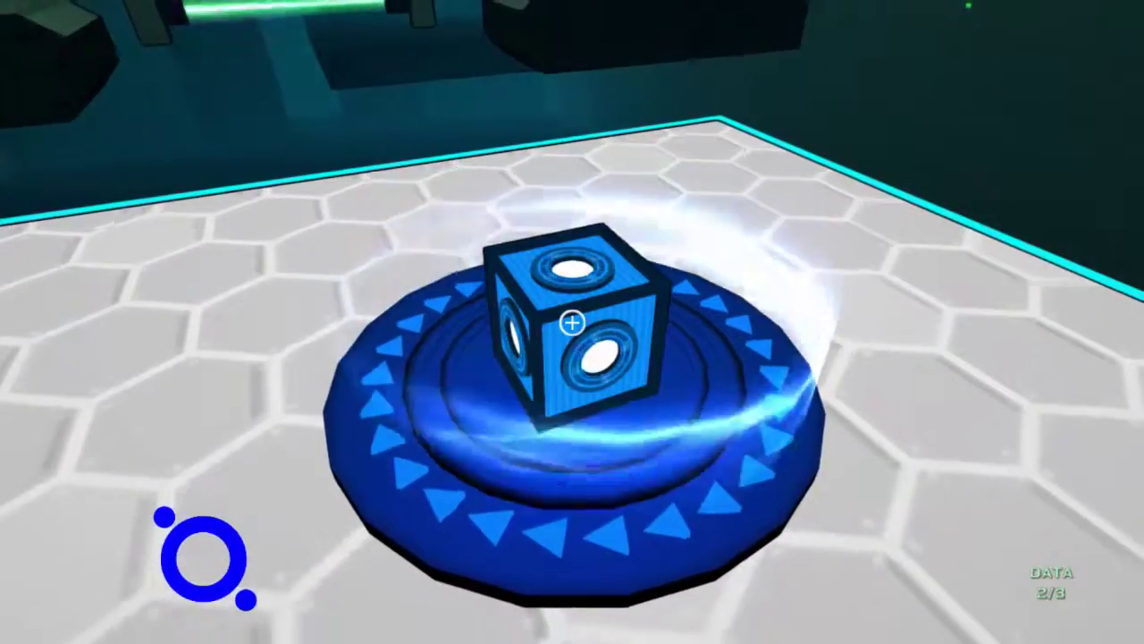
{"action": "key", "text": "w"}
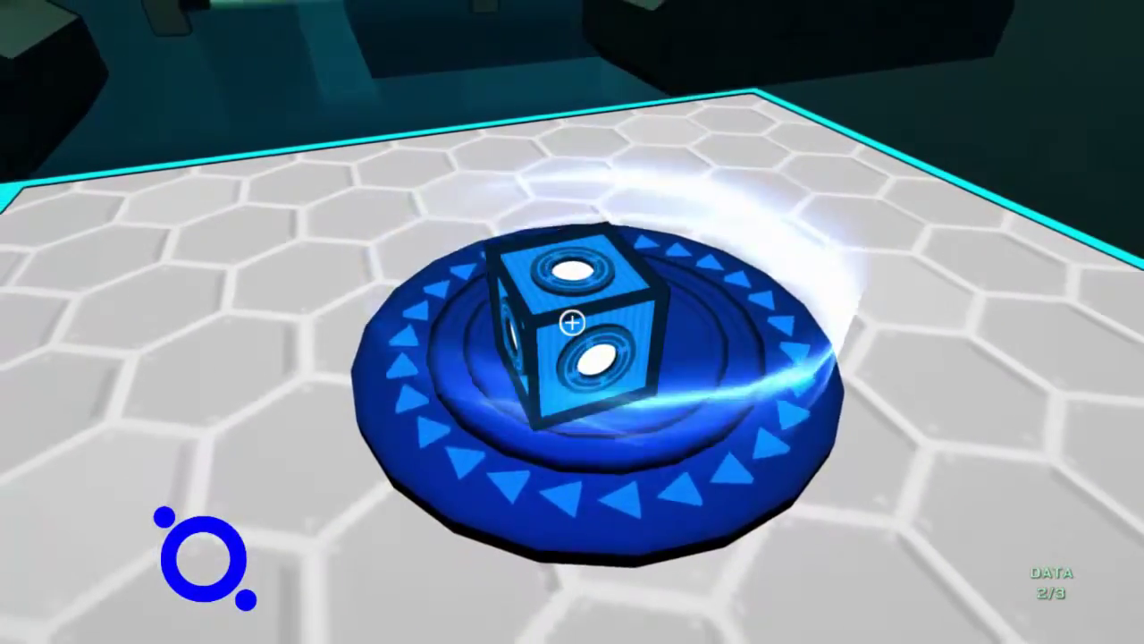
{"action": "left_click", "coordinate": [572, 322]}
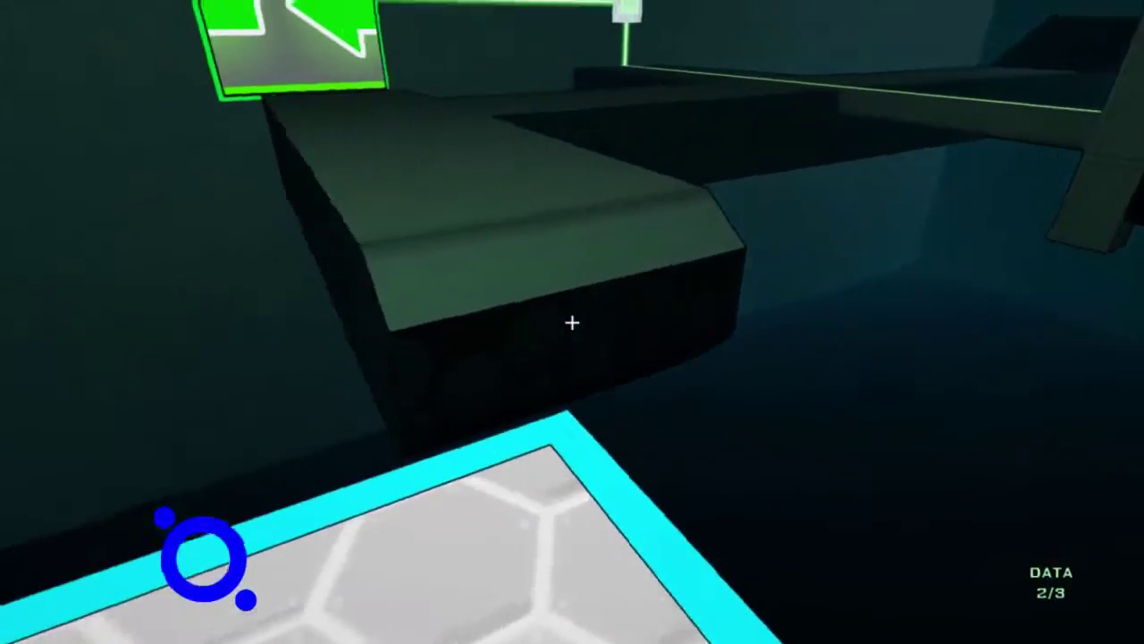
{"action": "key", "text": "w"}
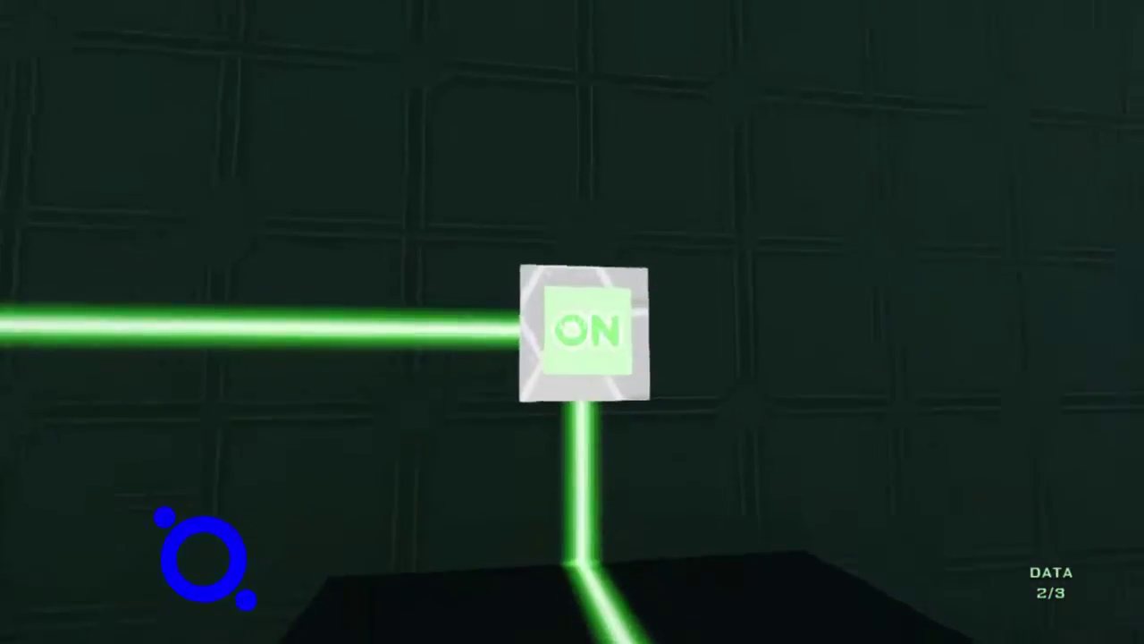
{"action": "key", "text": "w"}
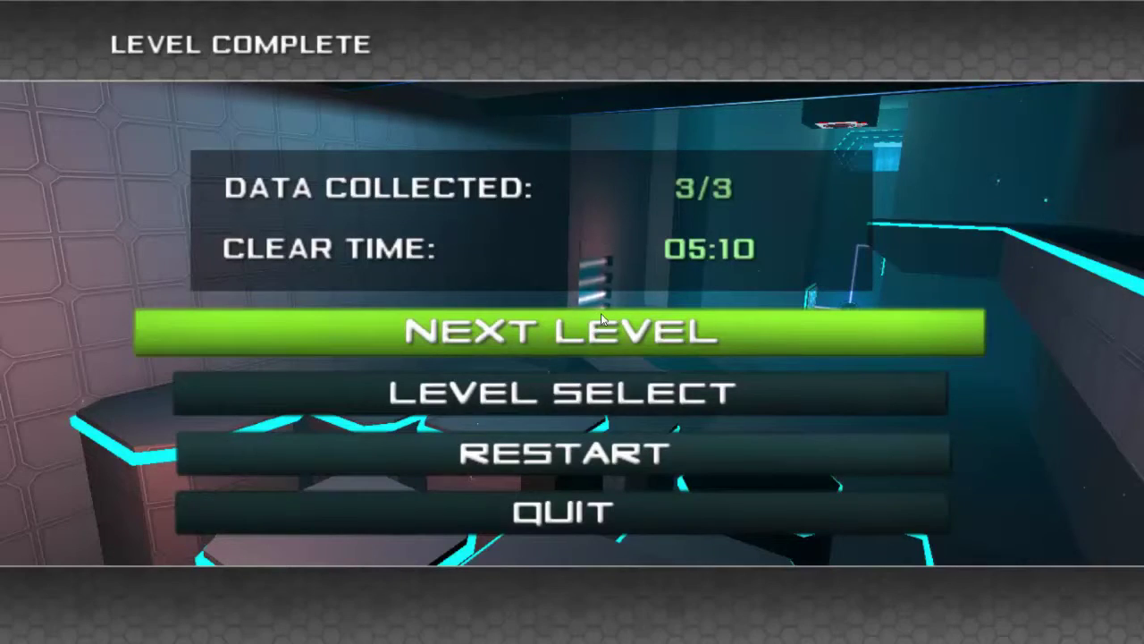
Leave the Level Complete screen (3/3 data, 05:10) for the next level.
{"action": "left_click", "coordinate": [601, 313]}
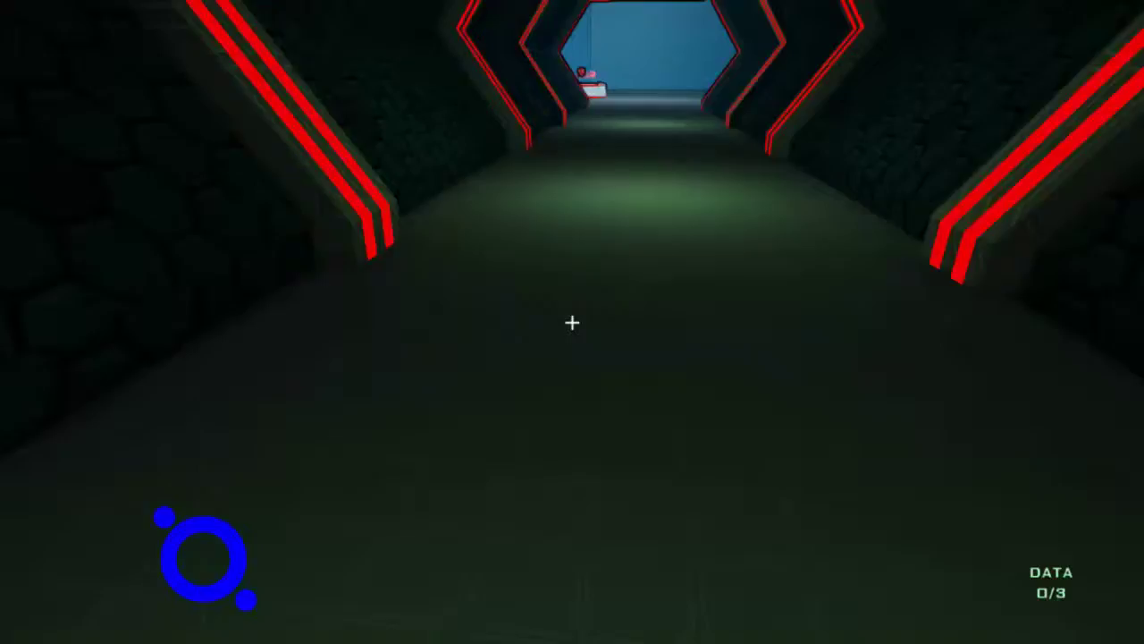
Walk down the corridor to the red cube's platform and pick up the cube.
{"action": "key", "text": "w"}
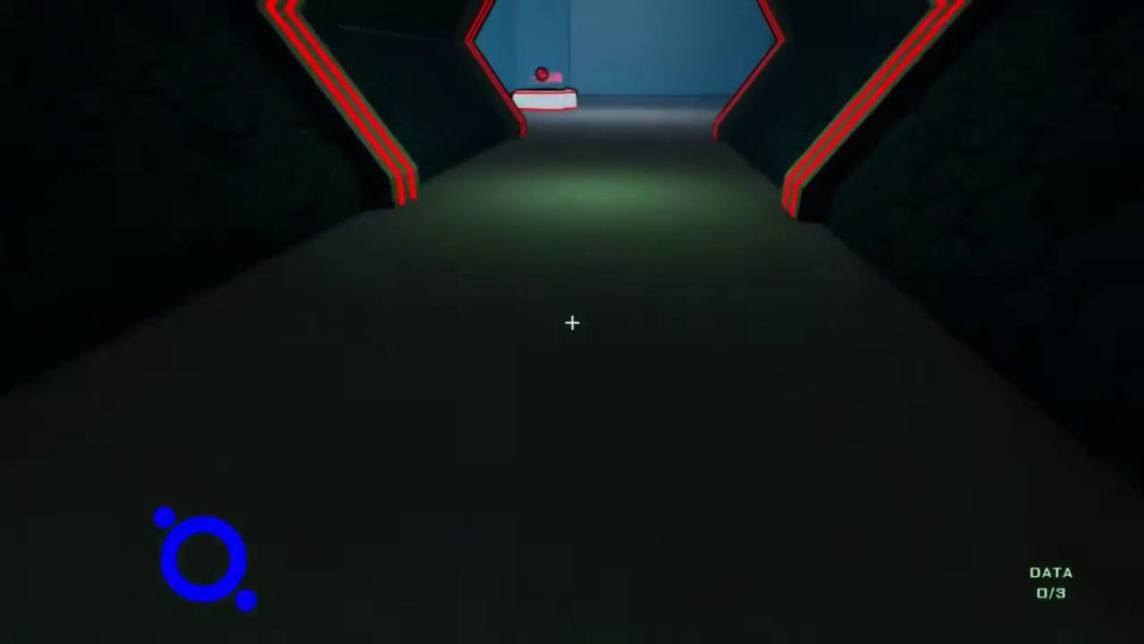
{"action": "key", "text": "w"}
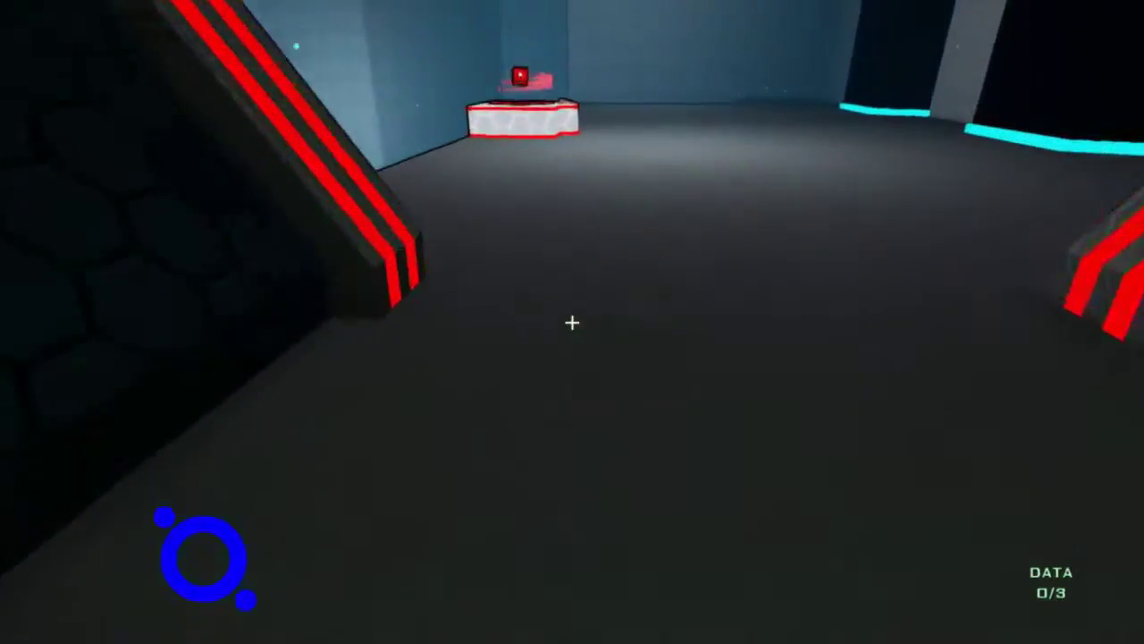
{"action": "key", "text": "w"}
{"action": "key", "text": "w"}
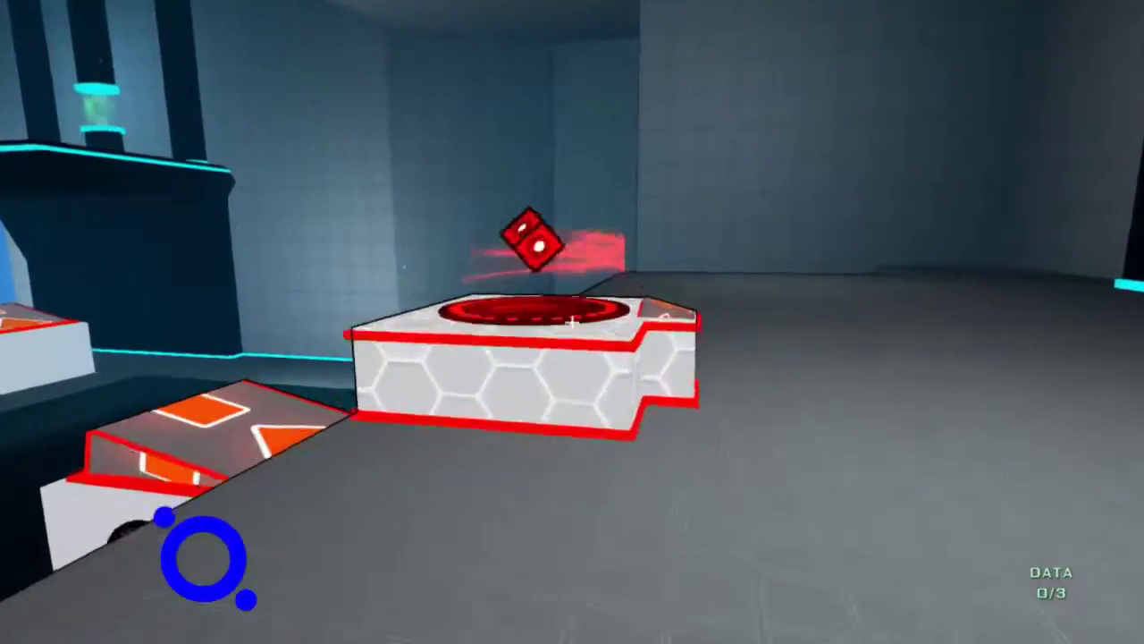
{"action": "key", "text": "w"}
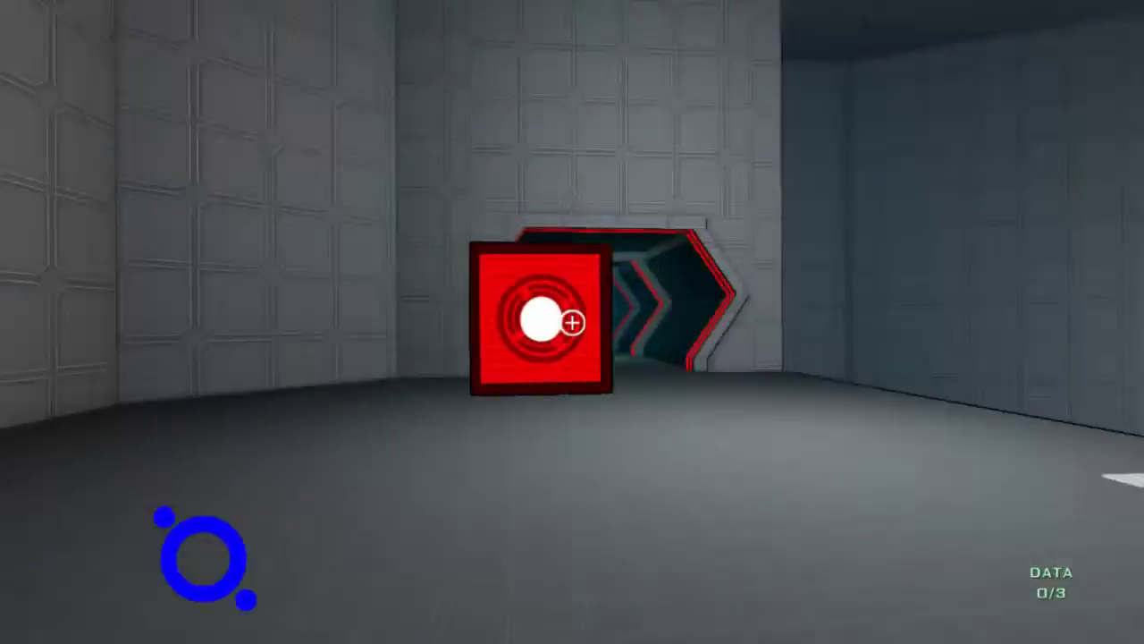
{"action": "key", "text": "a"}
{"action": "key", "text": "w"}
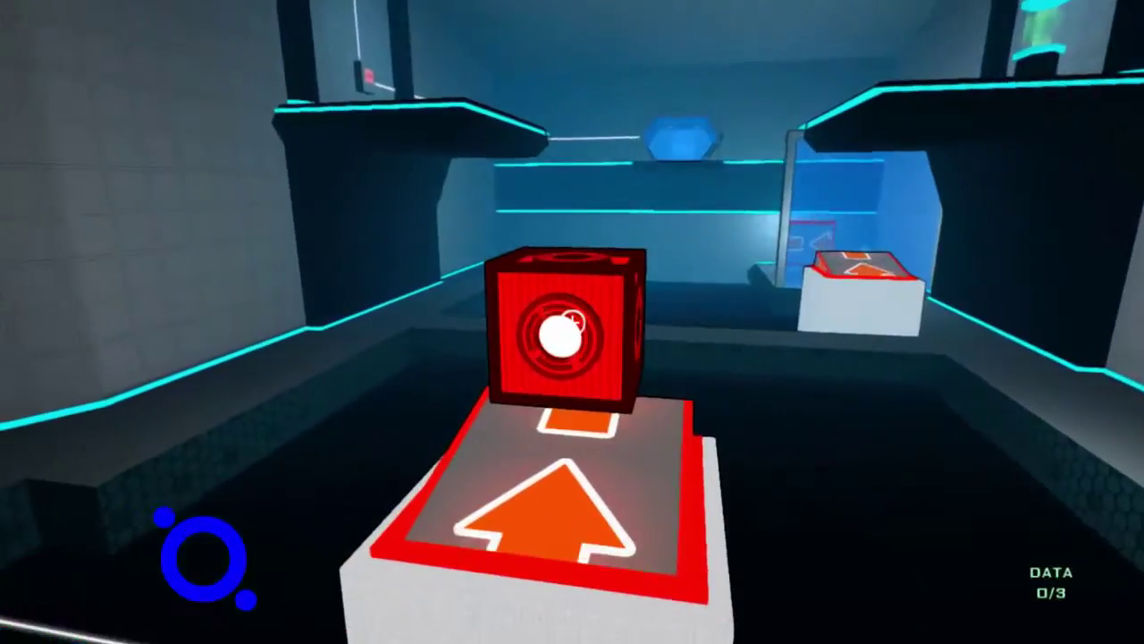
{"action": "key", "text": "w"}
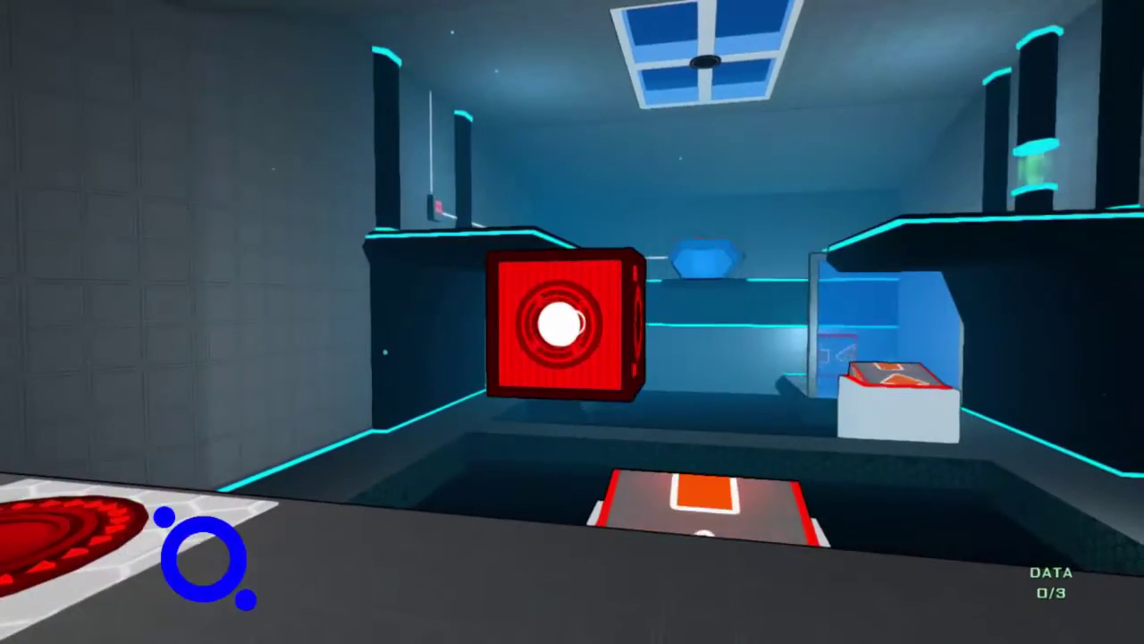
{"action": "key", "text": "d"}
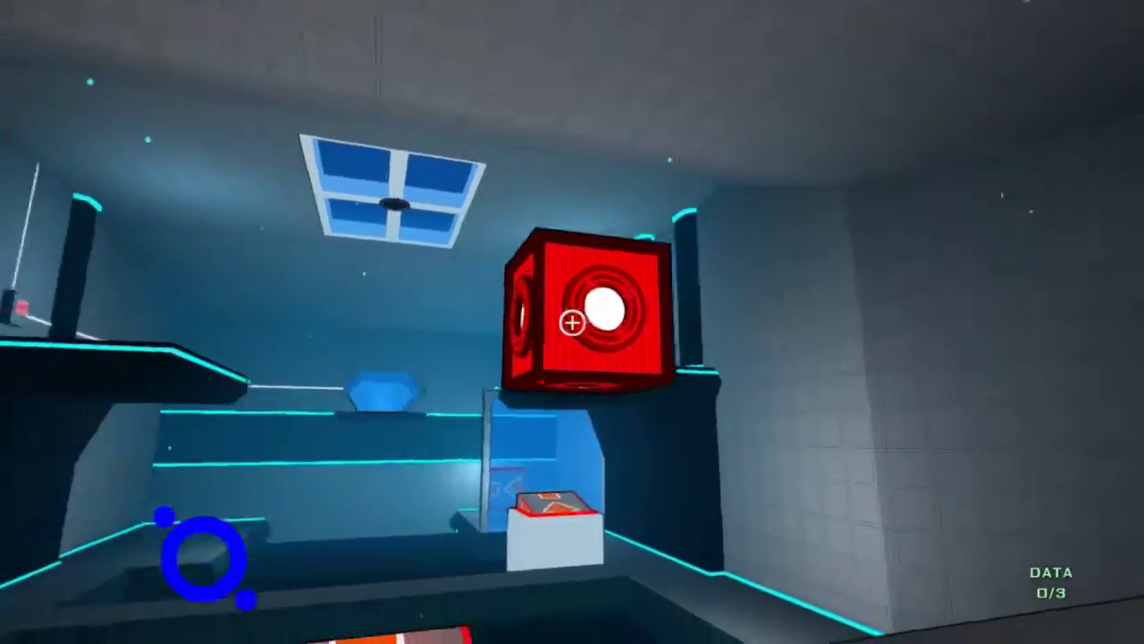
Carry the red cube along the grey wall and set it at the white block.
{"action": "left_click_drag", "start_coordinate": [572, 321], "coordinate": [572, 447]}
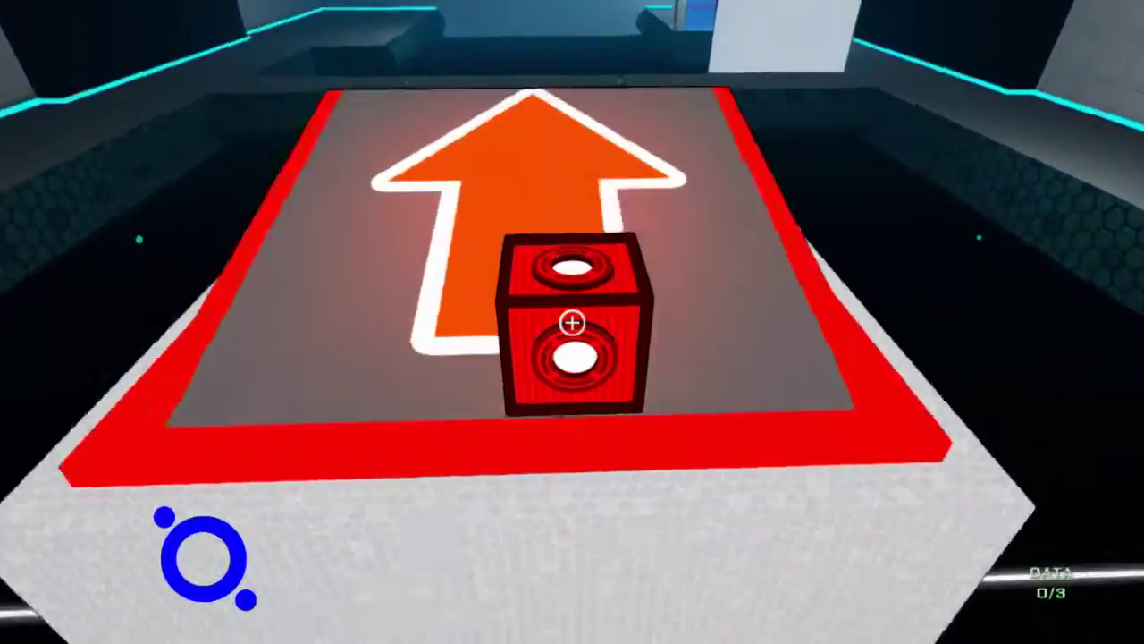
{"action": "left_click_drag", "start_coordinate": [572, 322], "coordinate": [805, 268]}
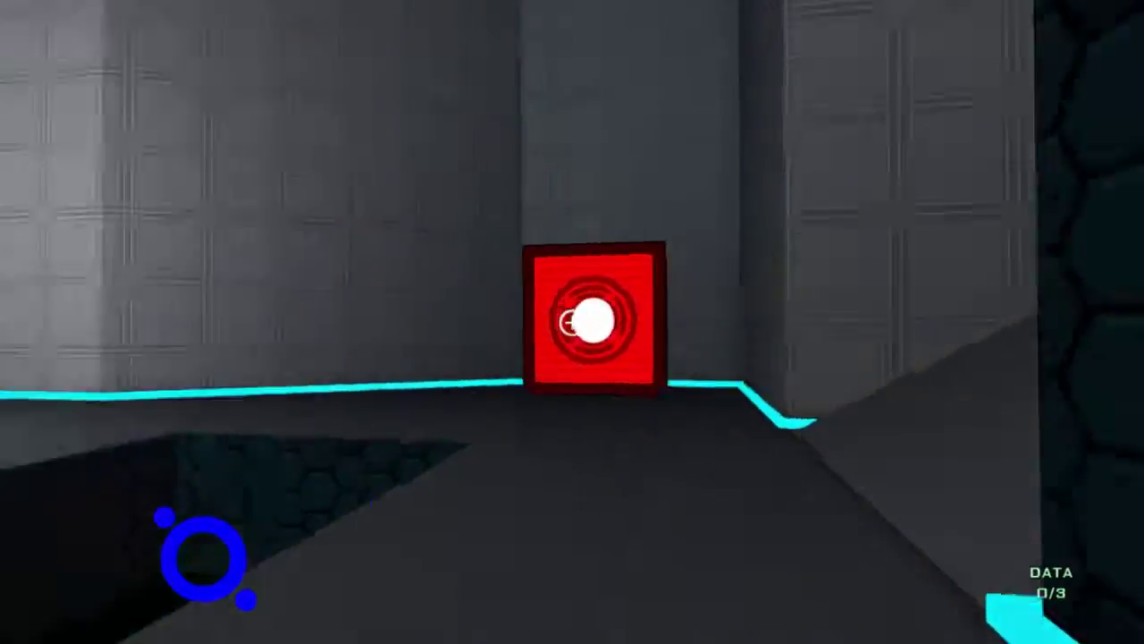
{"action": "left_click_drag", "start_coordinate": [572, 322], "coordinate": [357, 321]}
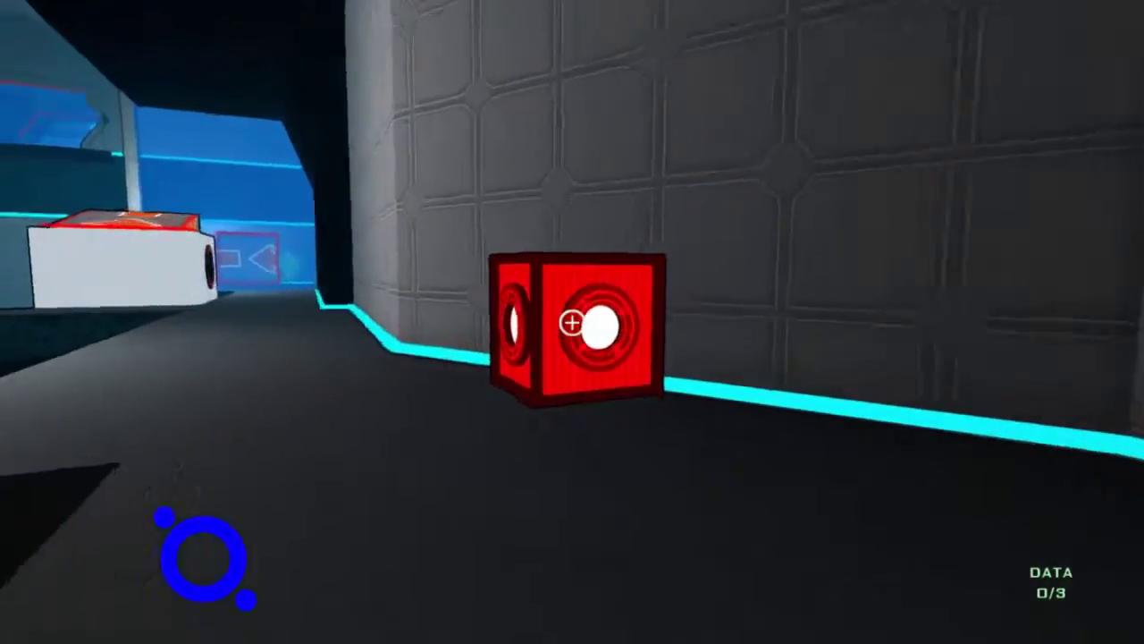
{"action": "left_click_drag", "start_coordinate": [572, 322], "coordinate": [679, 322]}
{"action": "key", "text": "w"}
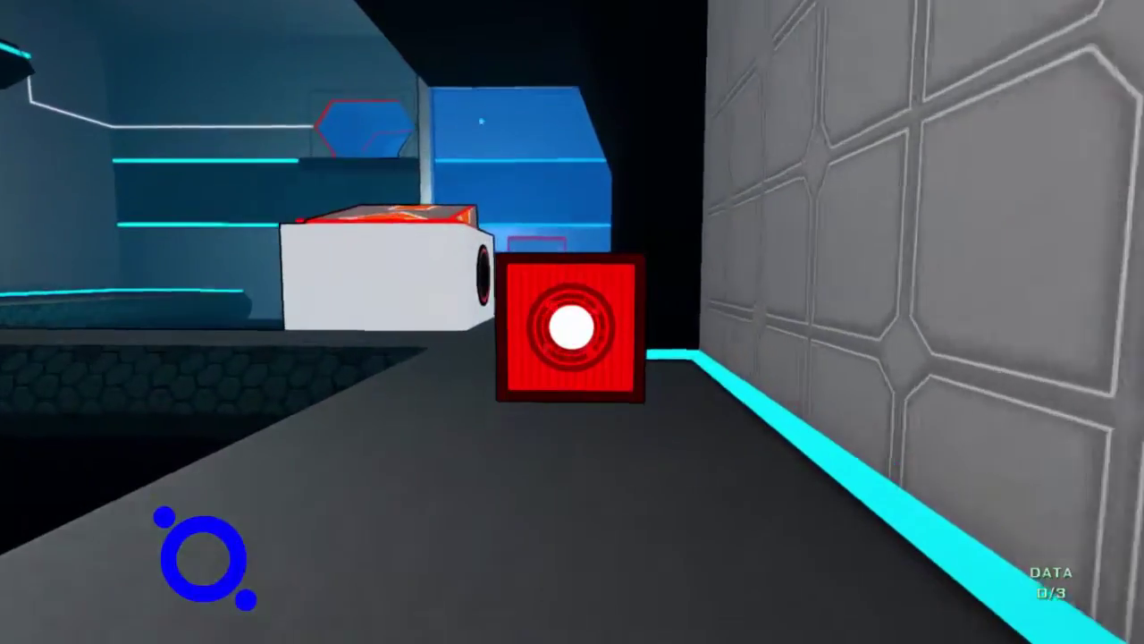
{"action": "key", "text": "w"}
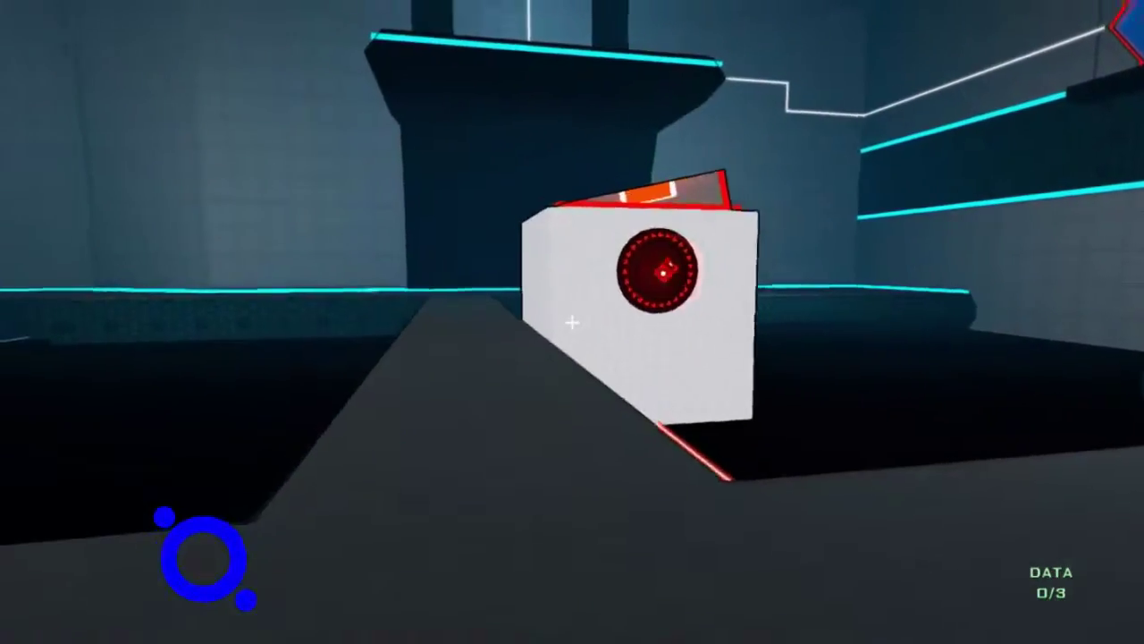
Look over the white block and the blue wall, then move further into the level.
{"action": "key", "text": "w"}
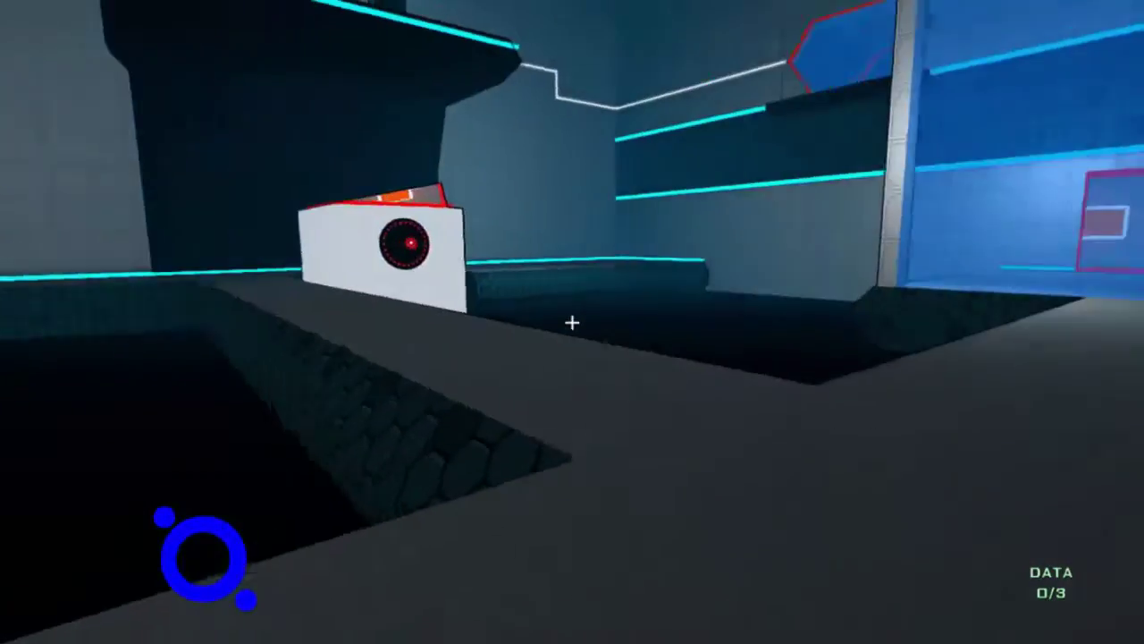
{"action": "key", "text": "w"}
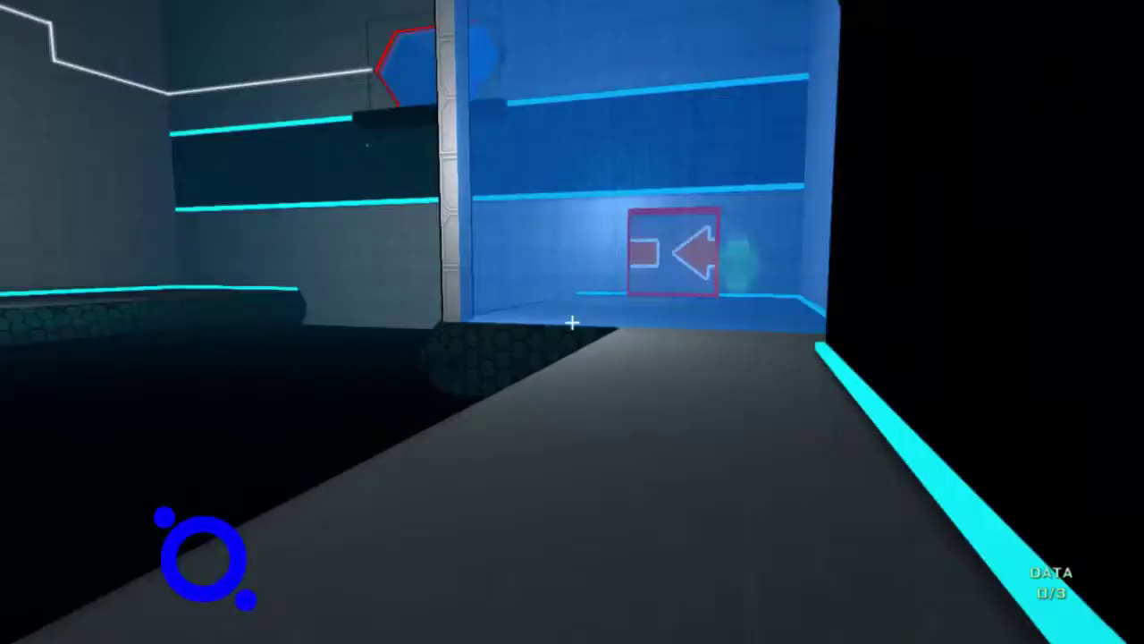
{"action": "key", "text": "w"}
{"action": "key", "text": "w"}
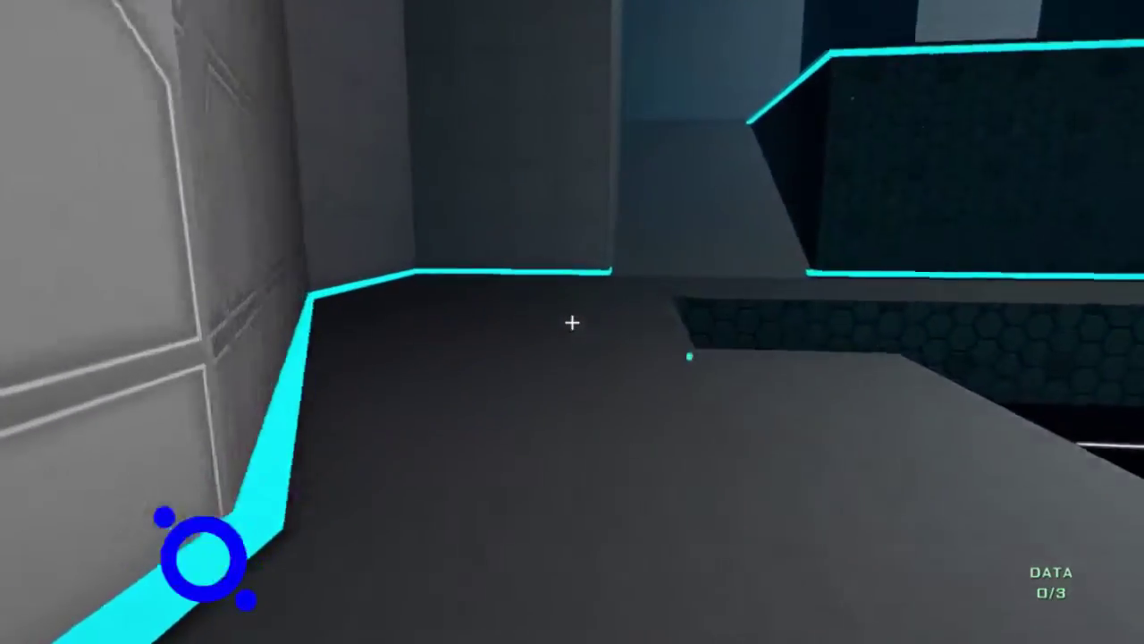
{"action": "key", "text": "w"}
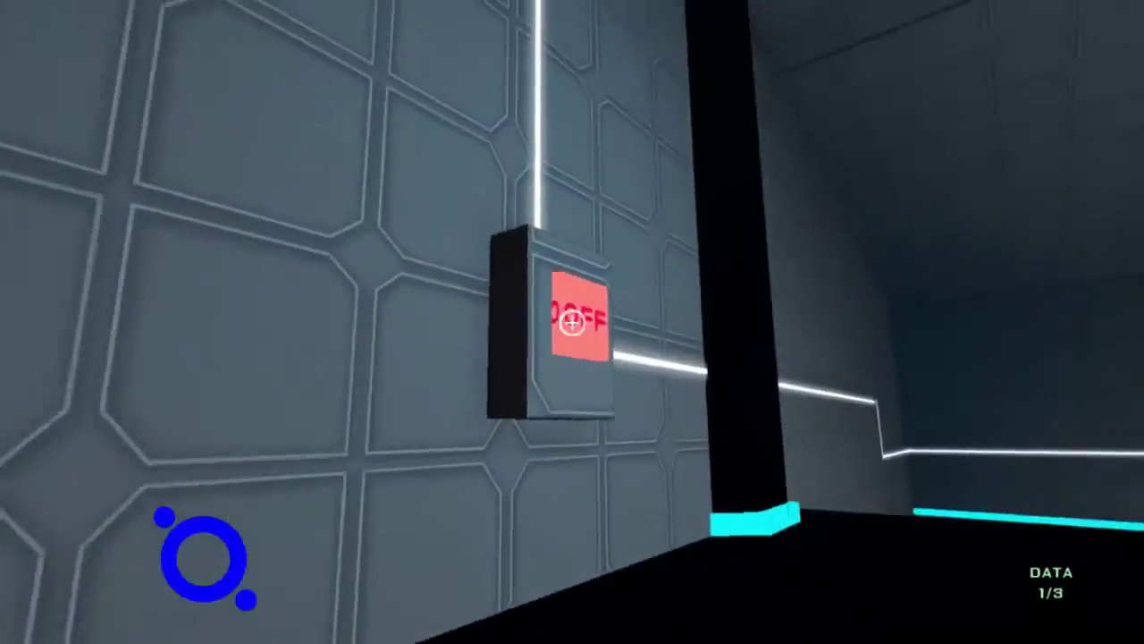
Turn the wall switch on.
{"action": "left_click", "coordinate": [572, 322]}
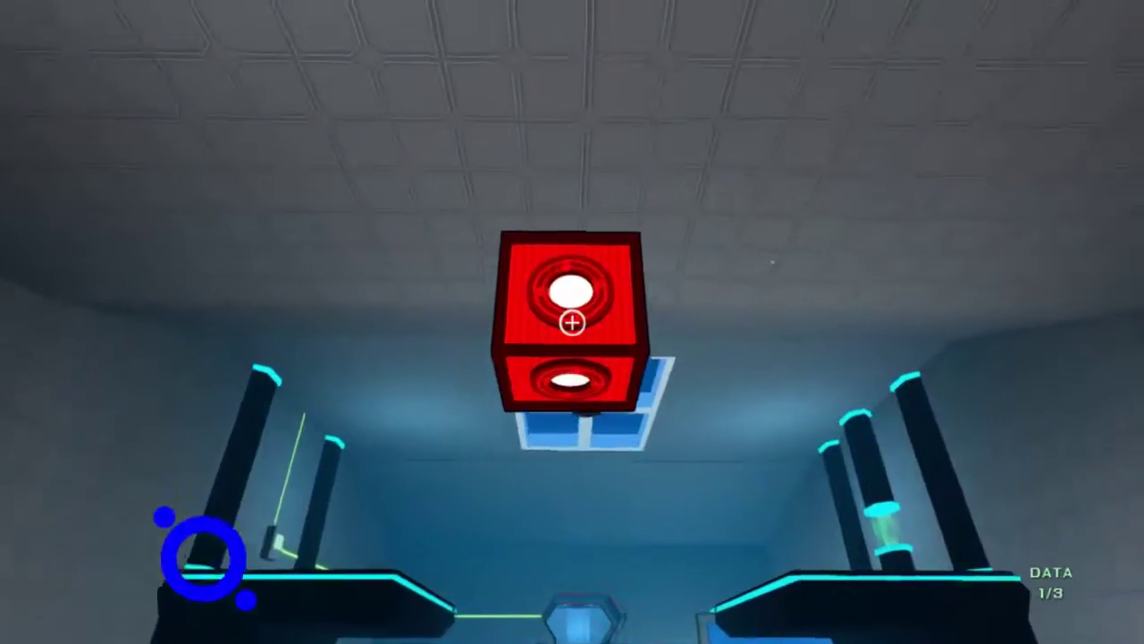
Launch the red cube up toward the ceiling hatch.
{"action": "left_click", "coordinate": [572, 322]}
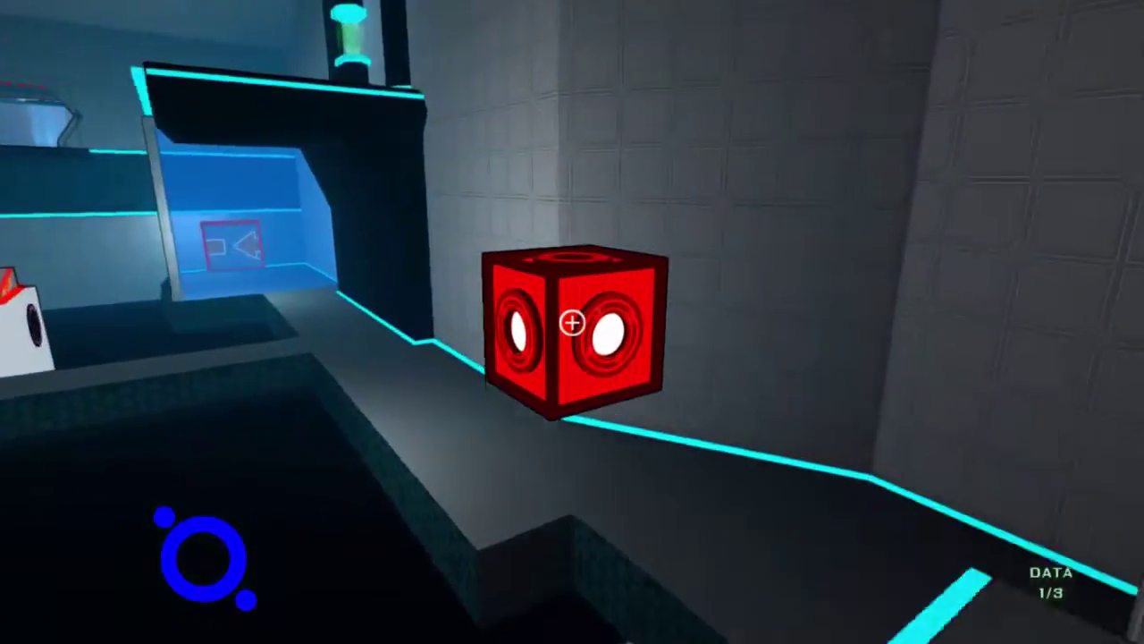
Pick up the red cube again.
{"action": "left_click", "coordinate": [572, 322]}
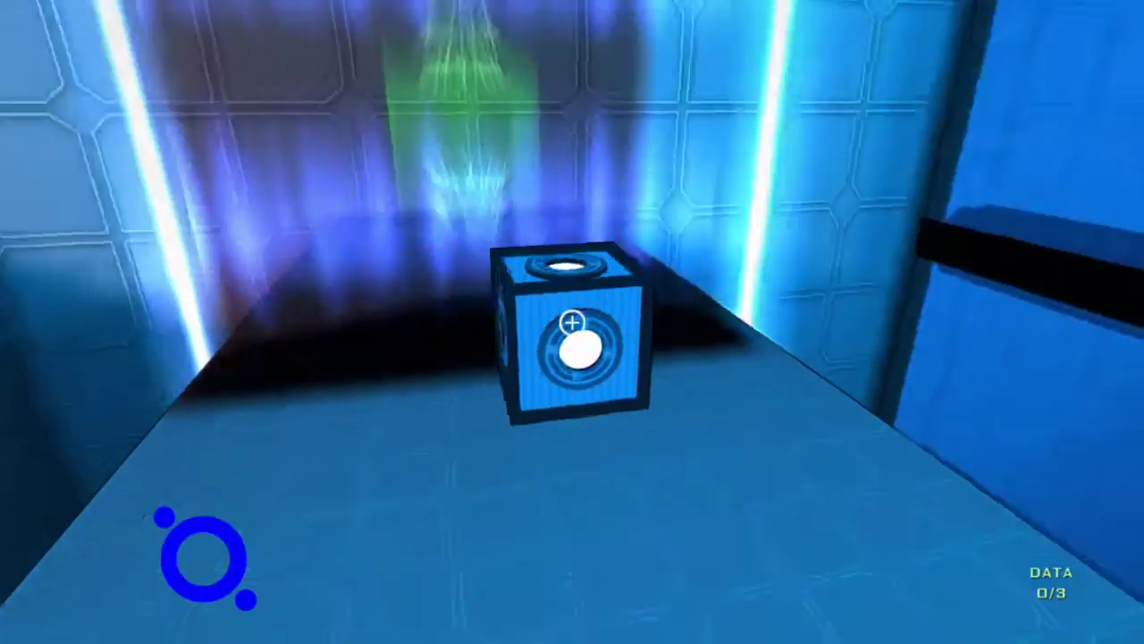
Pick up the blue cube, collect the first data piece and use the circular pad.
{"action": "key", "text": "e"}
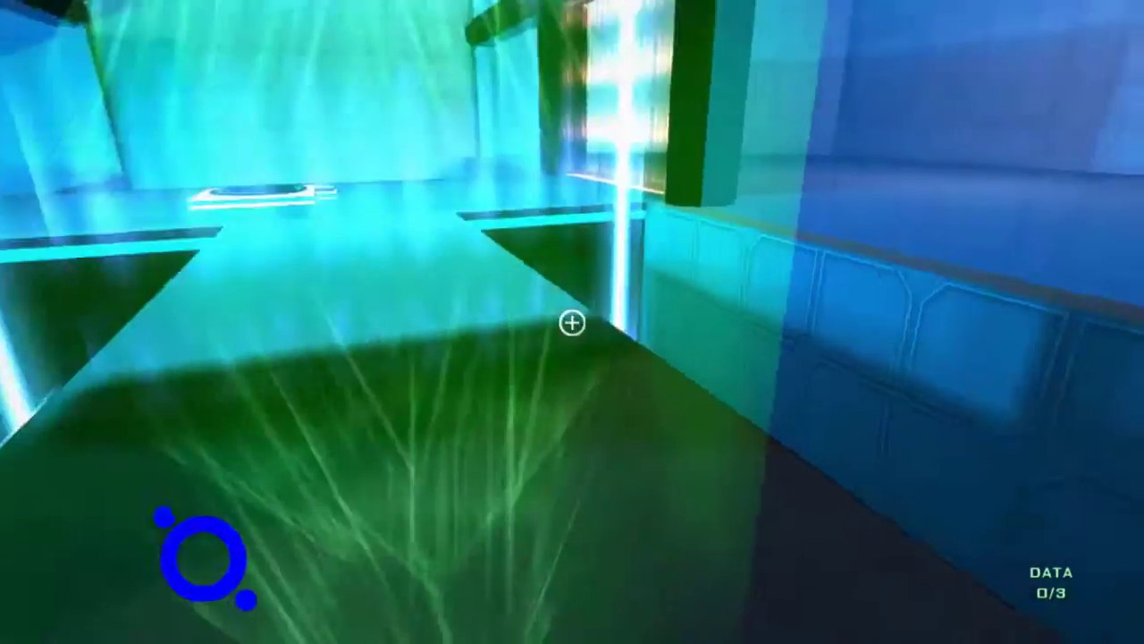
{"action": "left_click", "coordinate": [572, 323]}
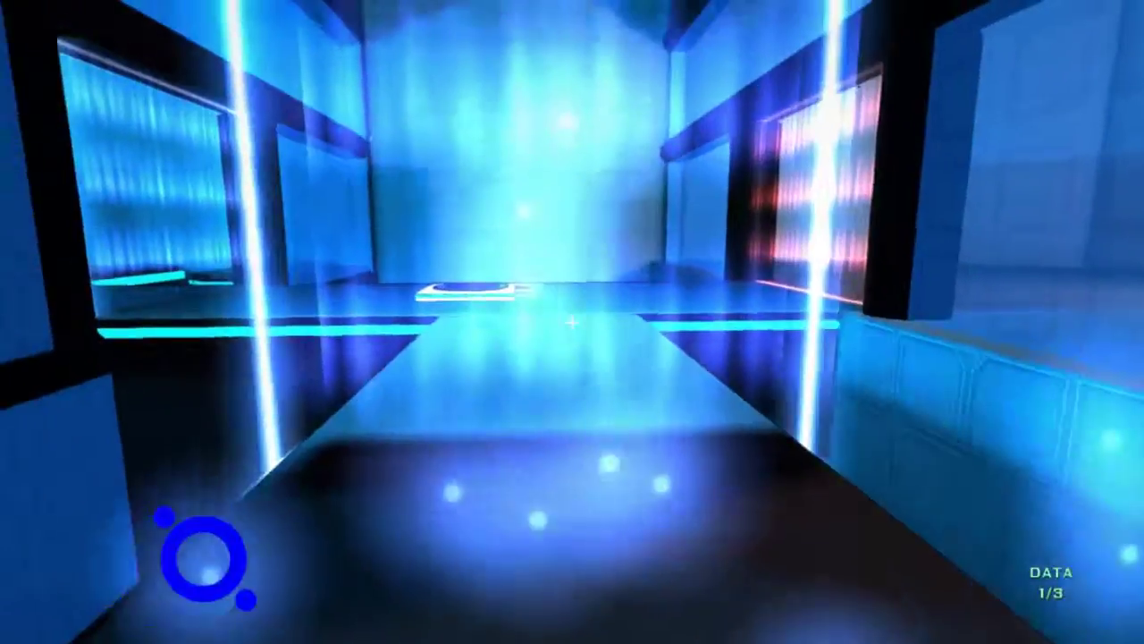
{"action": "key", "text": "w"}
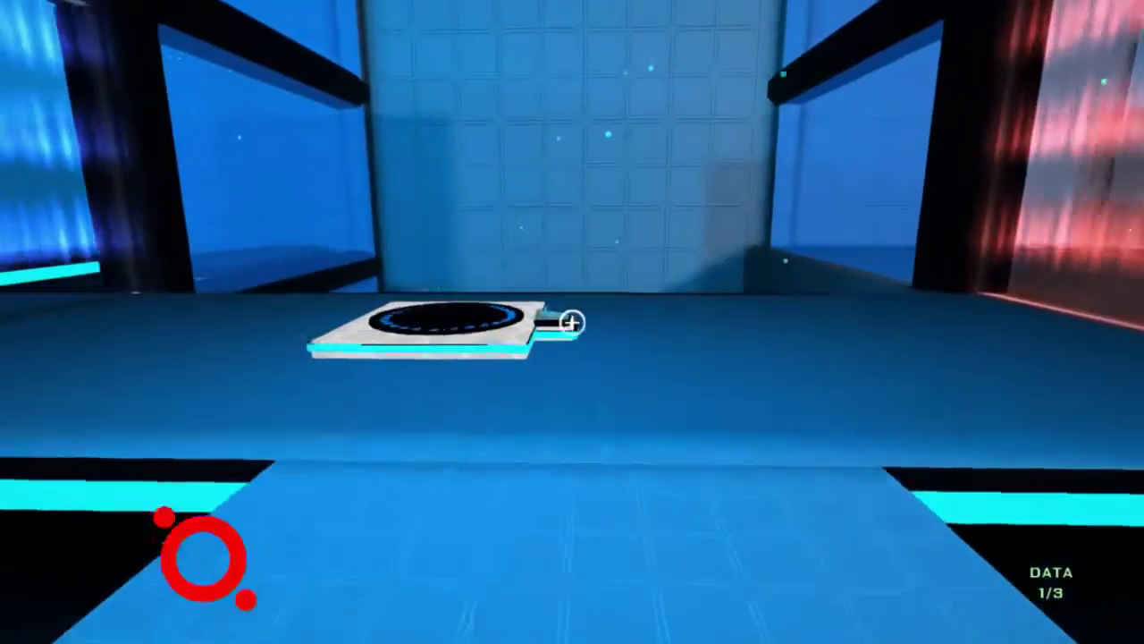
{"action": "key", "text": "e"}
{"action": "key", "text": "e"}
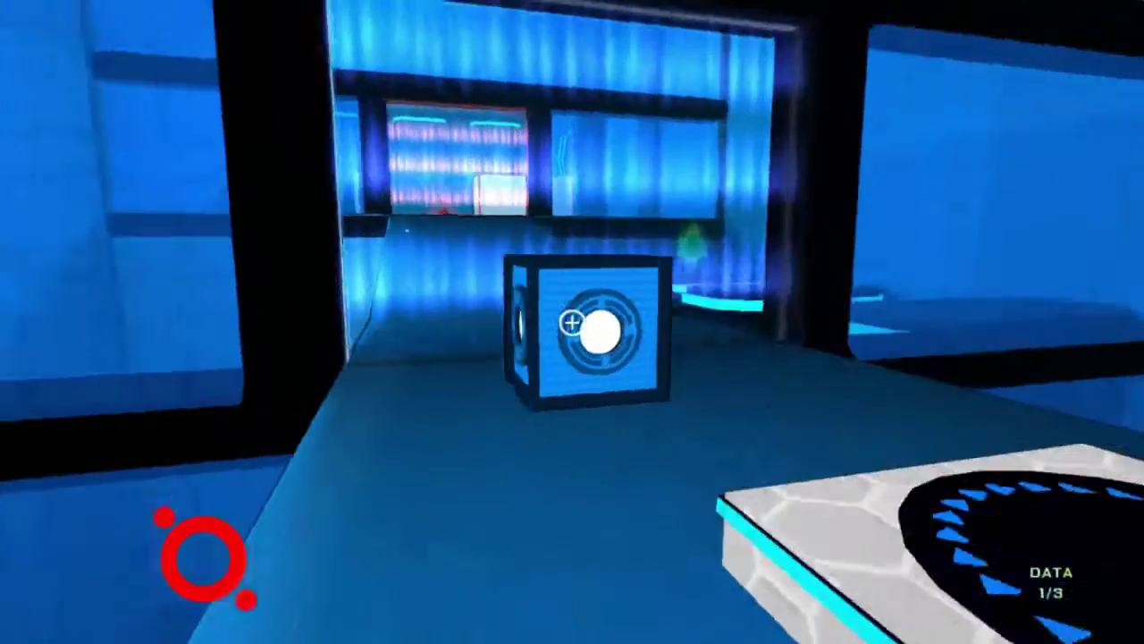
{"action": "key", "text": "w"}
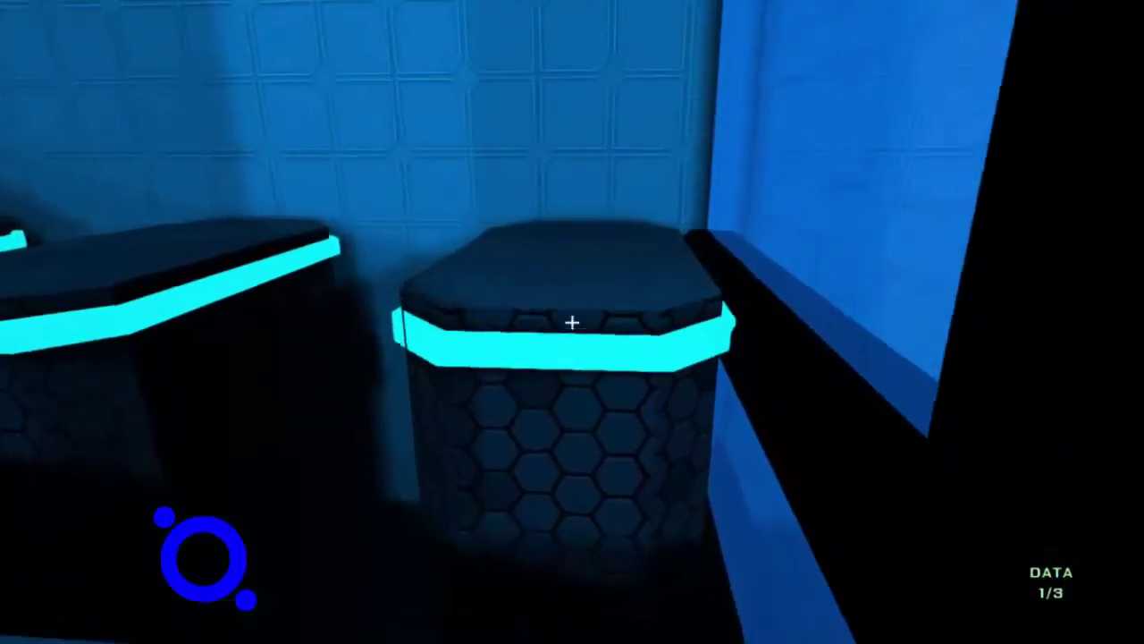
Go through the glowing doorway, jump onto the hexagonal container and collect the second data piece.
{"action": "key", "text": "w"}
{"action": "key", "text": "w"}
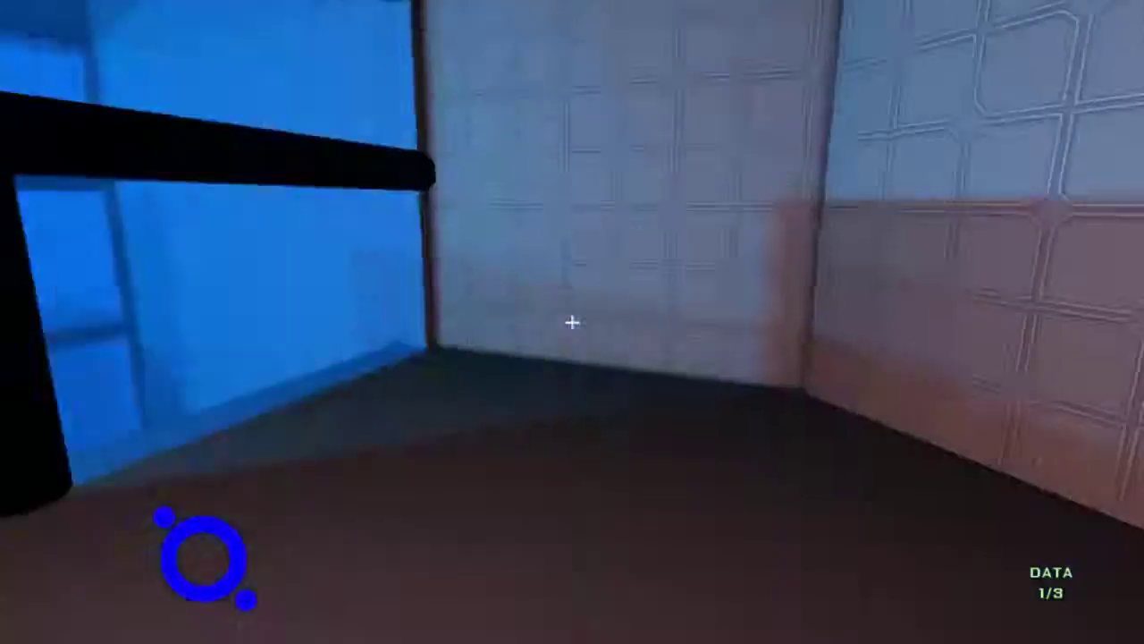
{"action": "key", "text": "w"}
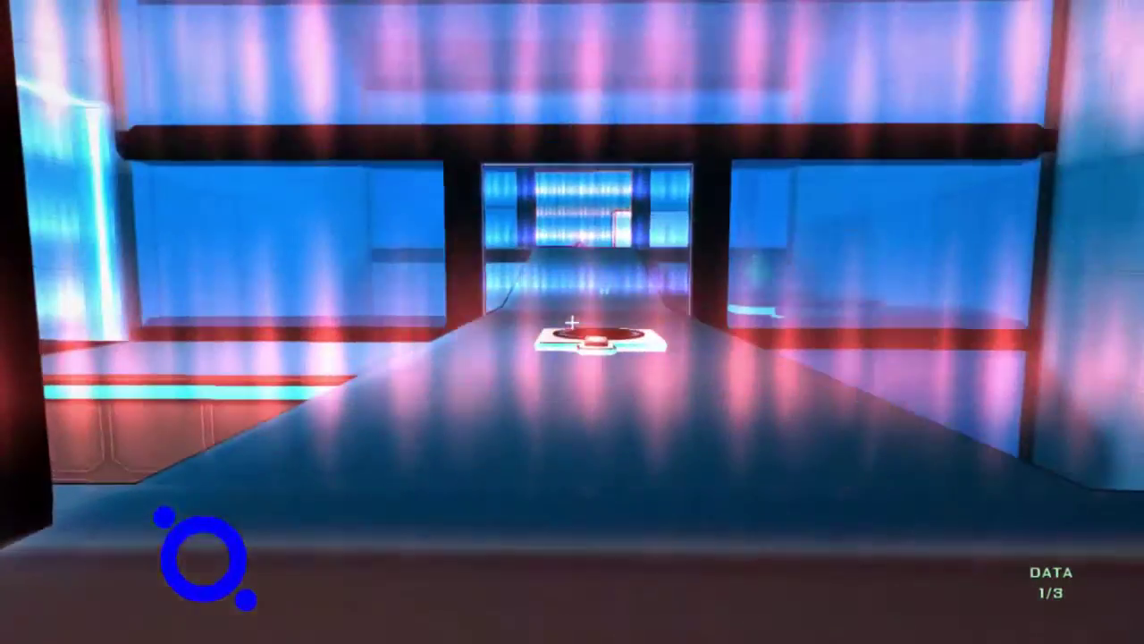
{"action": "key", "text": "w"}
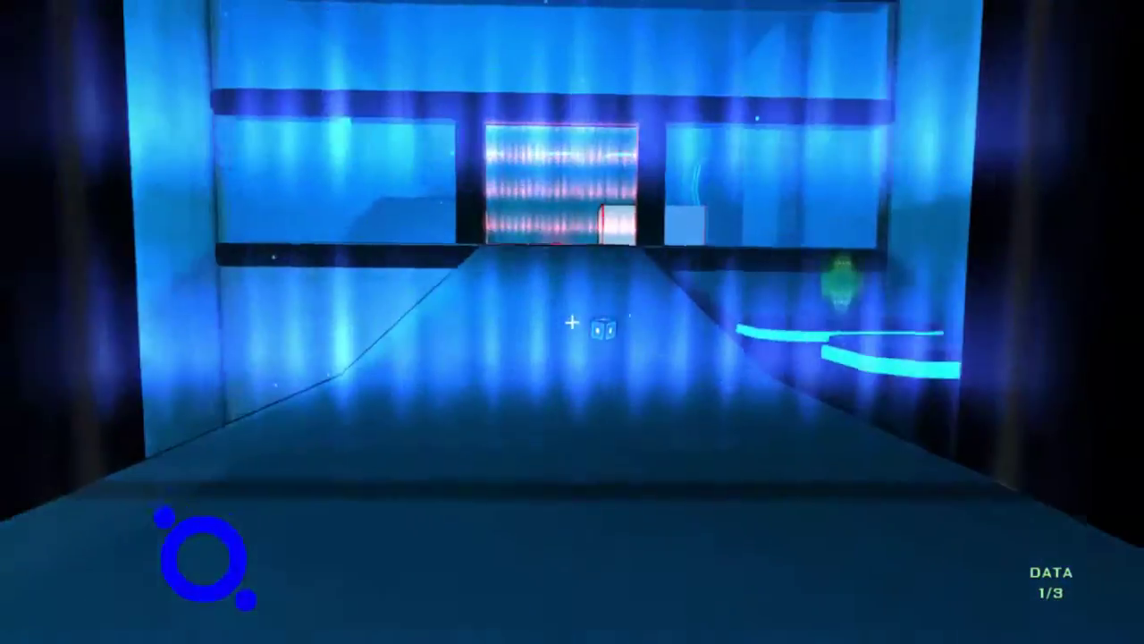
{"action": "key", "text": "w"}
{"action": "key", "text": "space"}
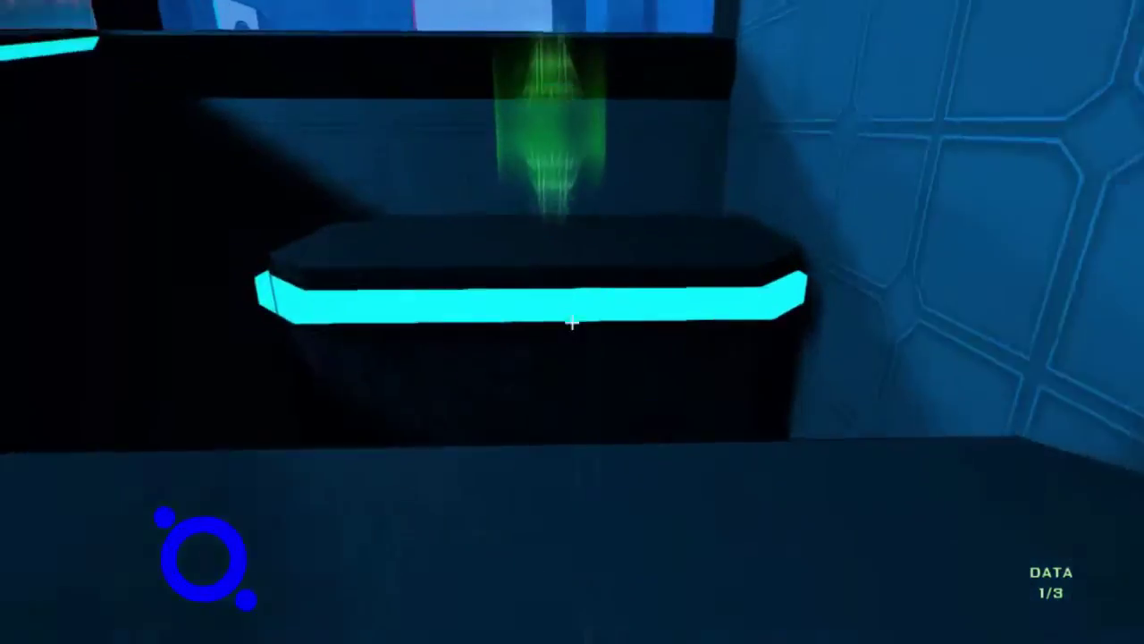
{"action": "key", "text": "e"}
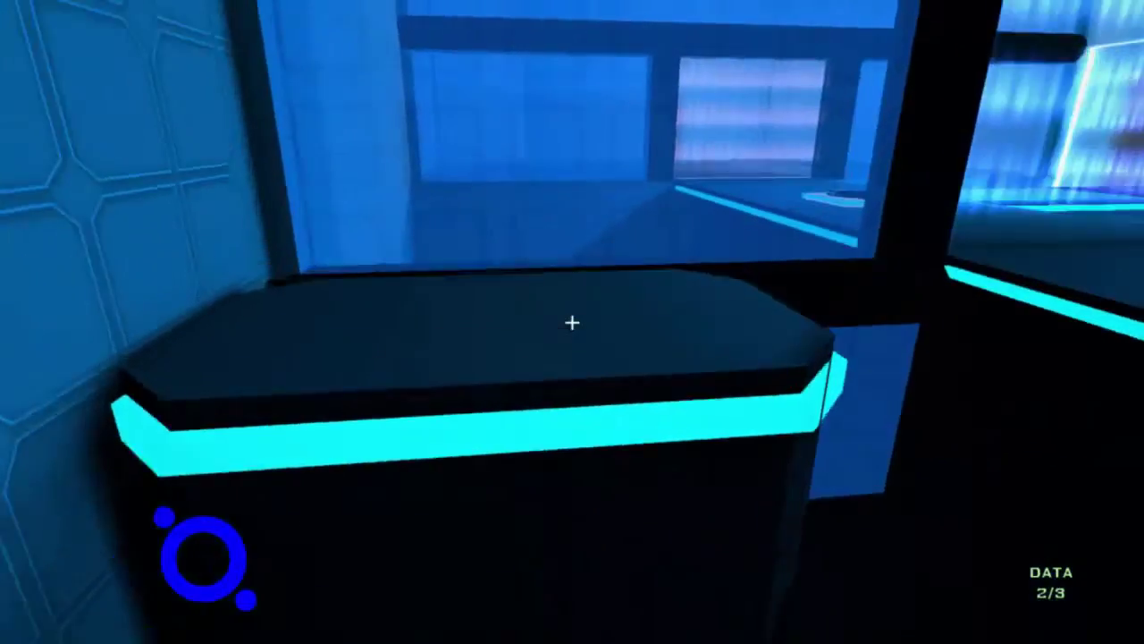
Climb onto the ledge, set the blue cube on its pad and launch the red cube upward.
{"action": "key", "text": "w"}
{"action": "key", "text": "space"}
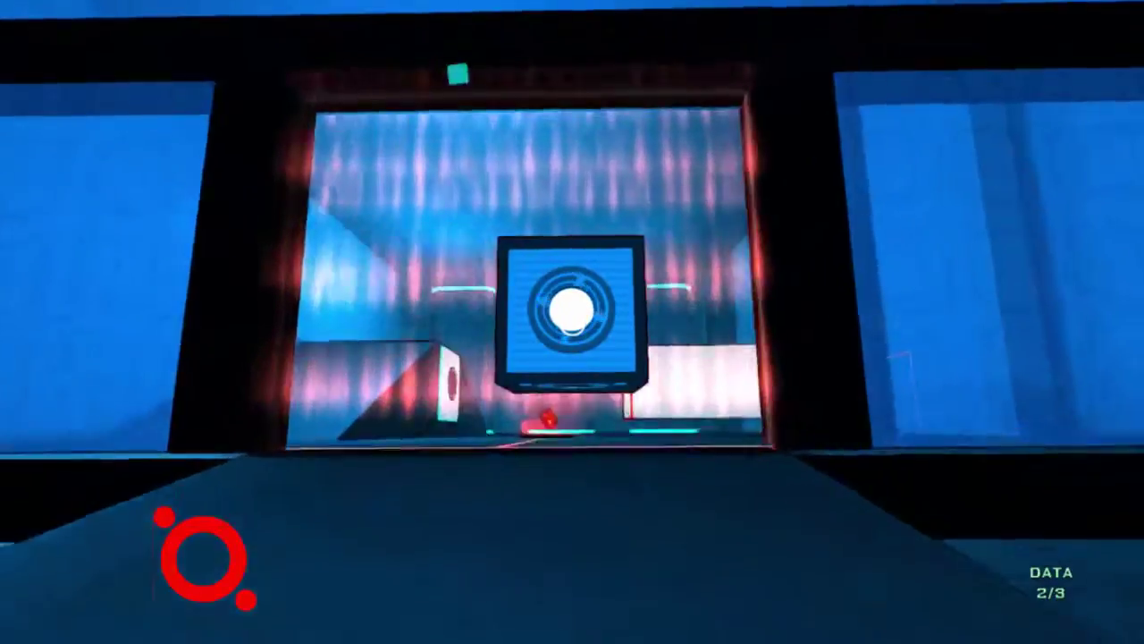
{"action": "key", "text": "w"}
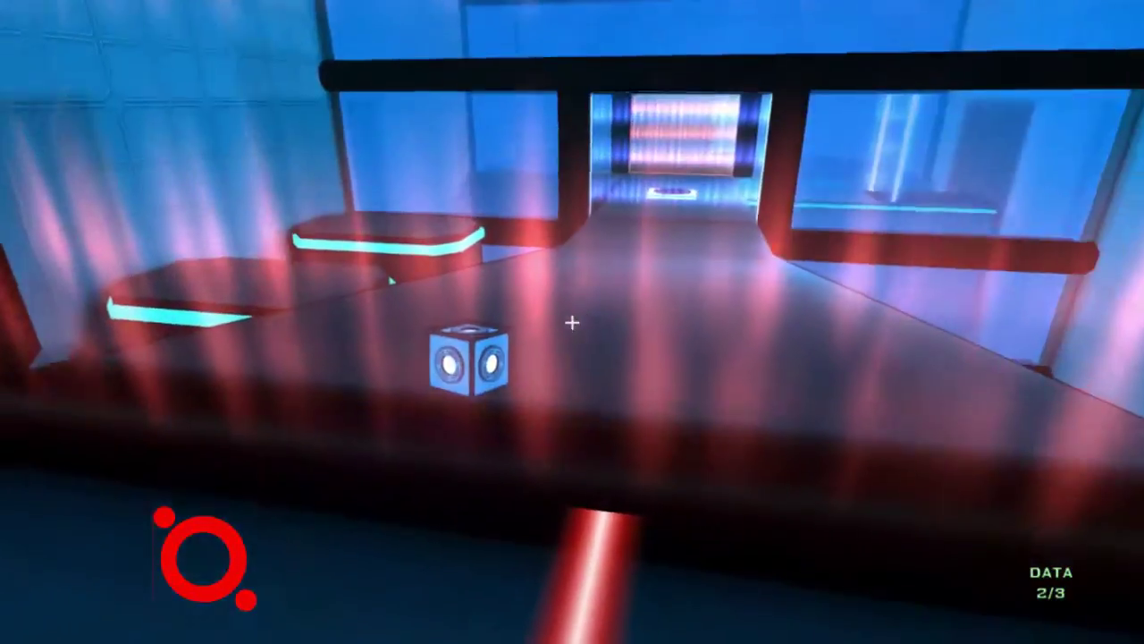
{"action": "key", "text": "w"}
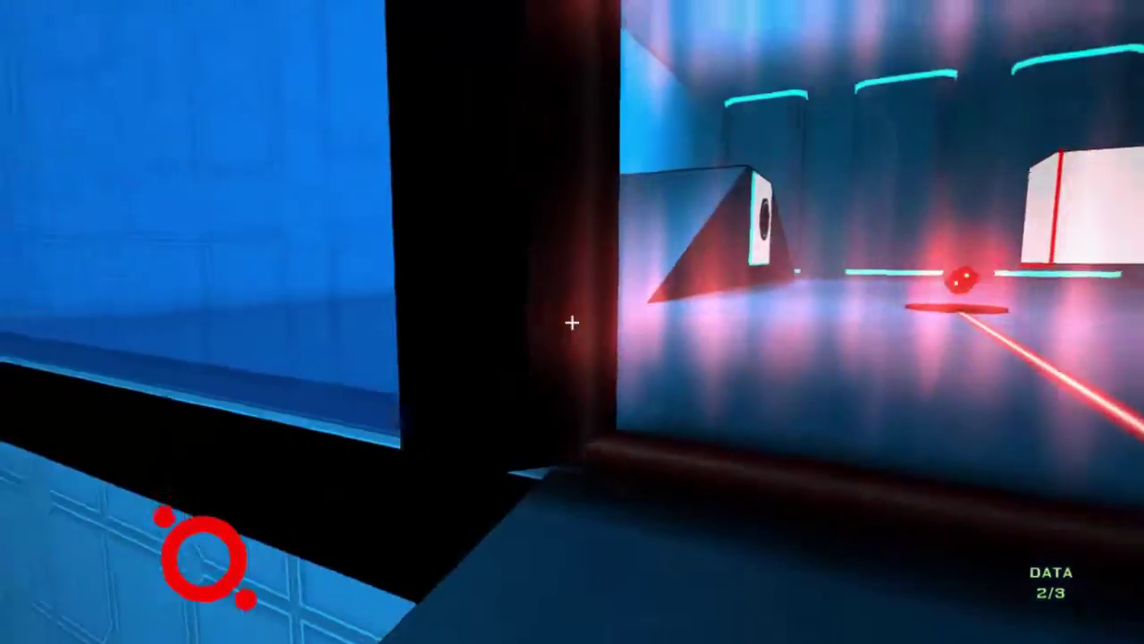
{"action": "key", "text": "w"}
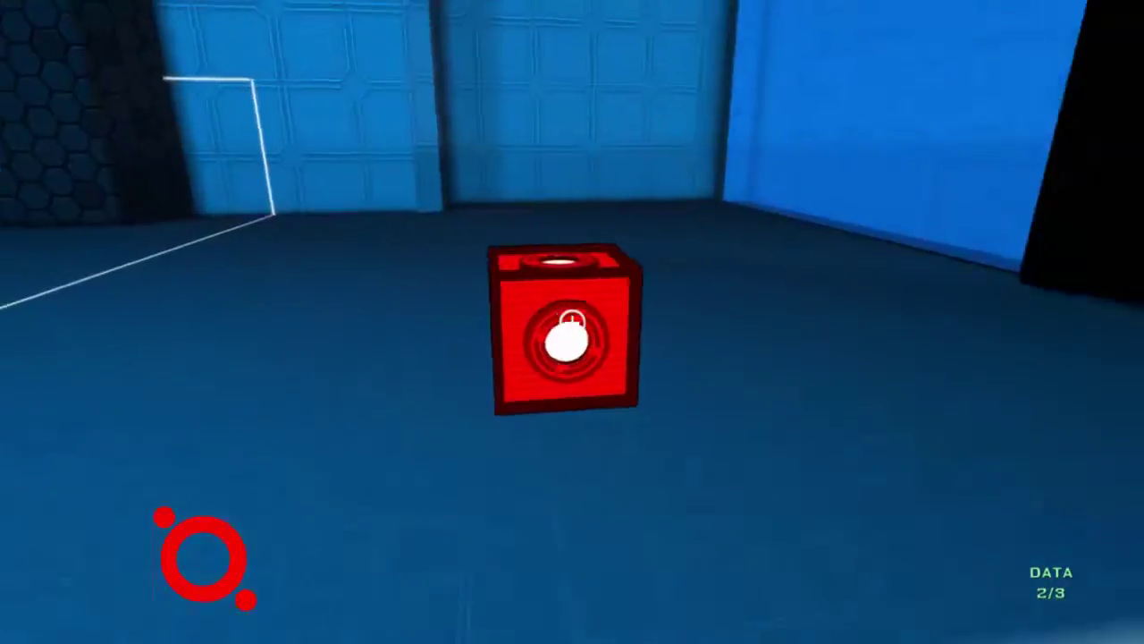
{"action": "key", "text": "w"}
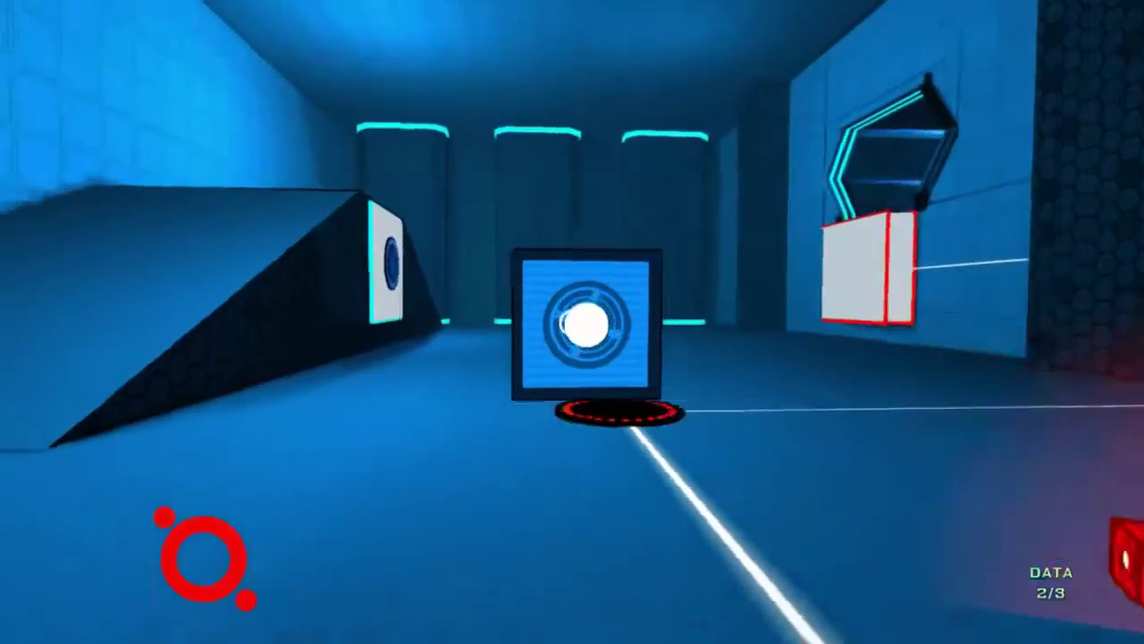
{"action": "key", "text": "w"}
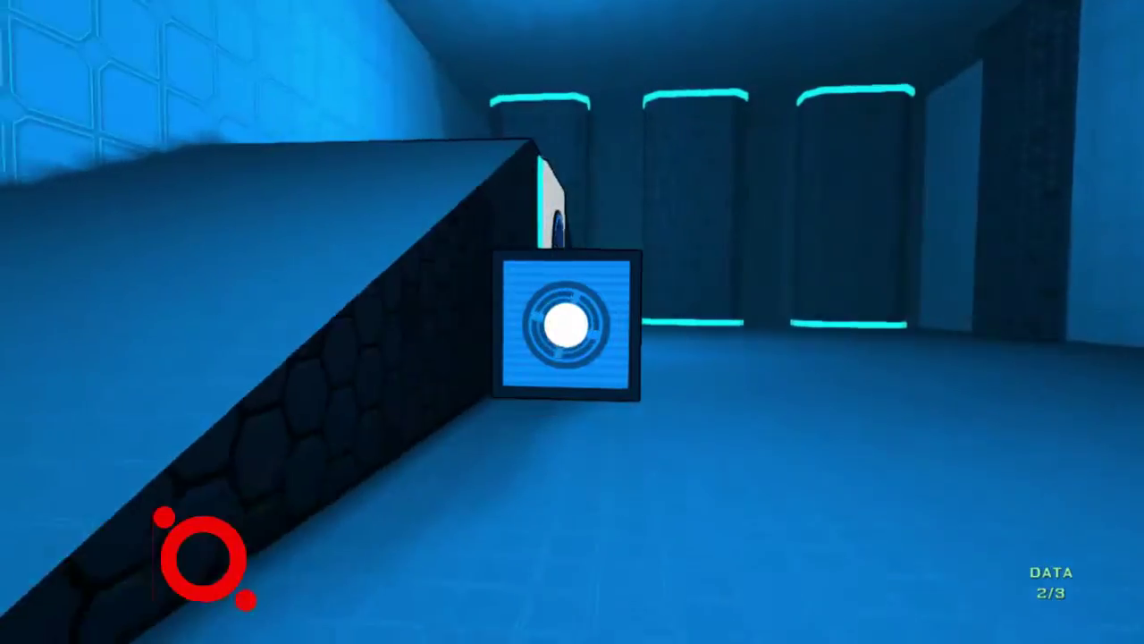
{"action": "left_click", "coordinate": [572, 322]}
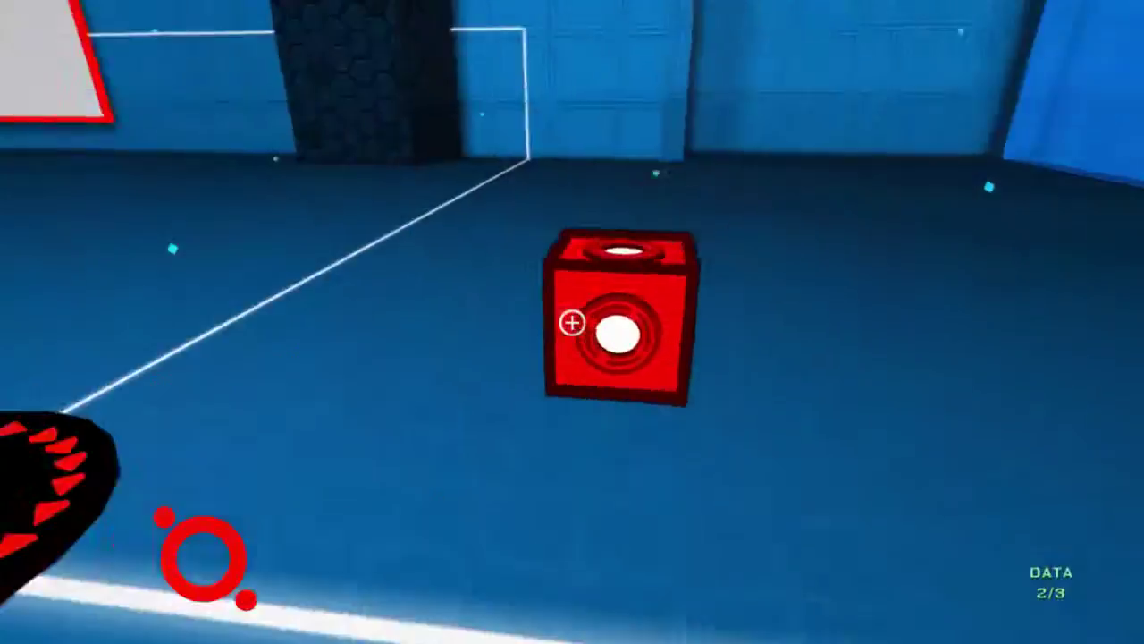
{"action": "left_click", "coordinate": [573, 322]}
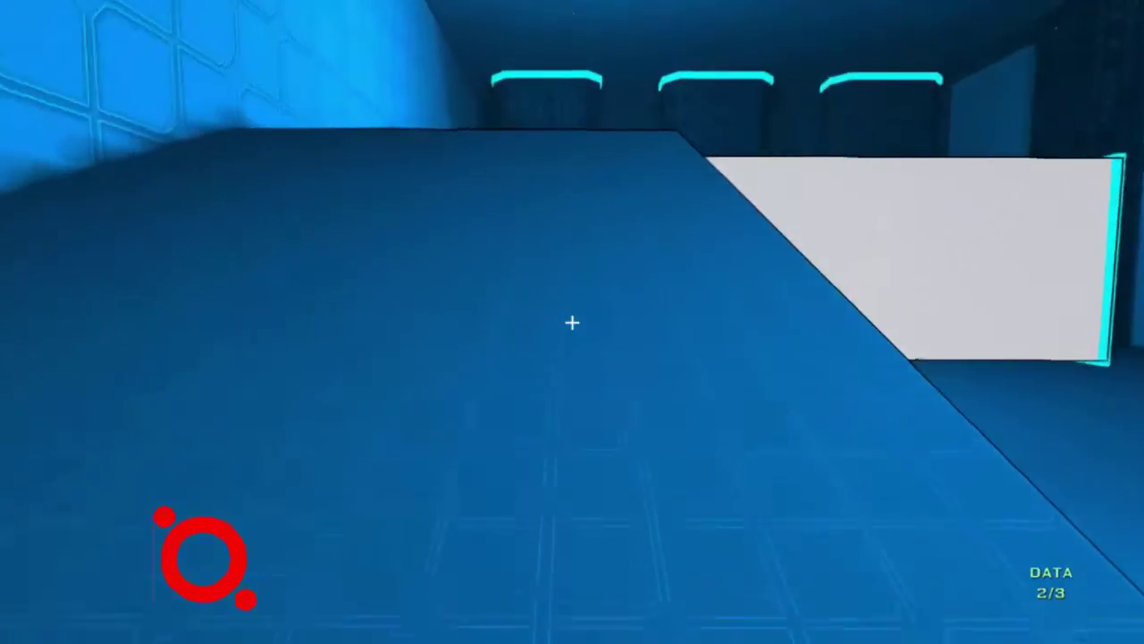
Cross the white bridge to the pillar holding the last data piece.
{"action": "key", "text": "w"}
{"action": "key", "text": "w"}
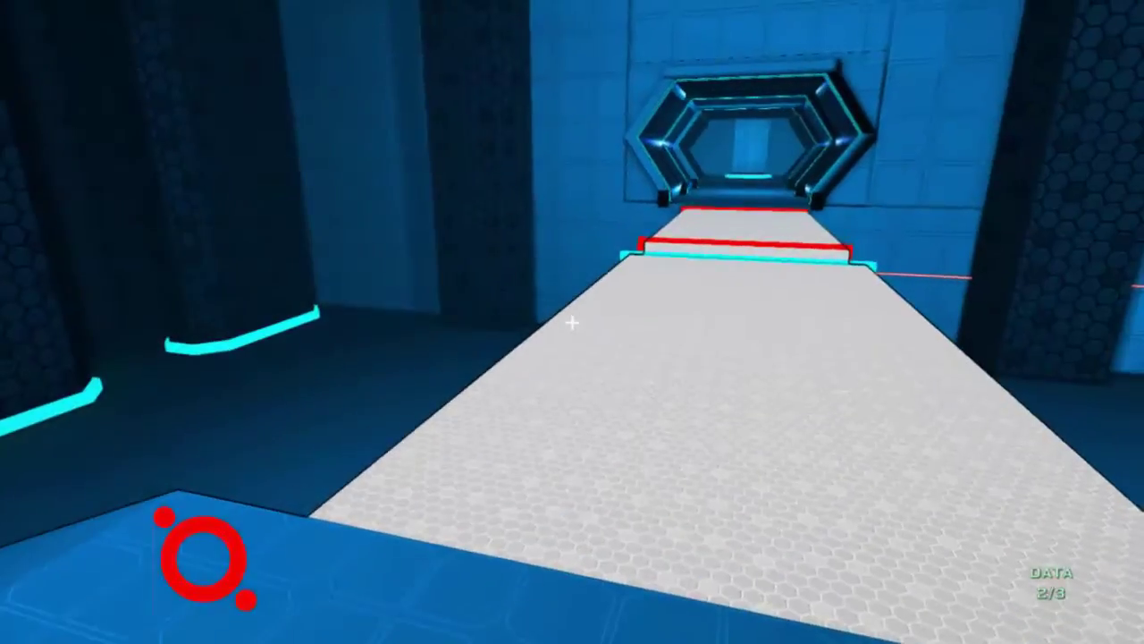
{"action": "key", "text": "w"}
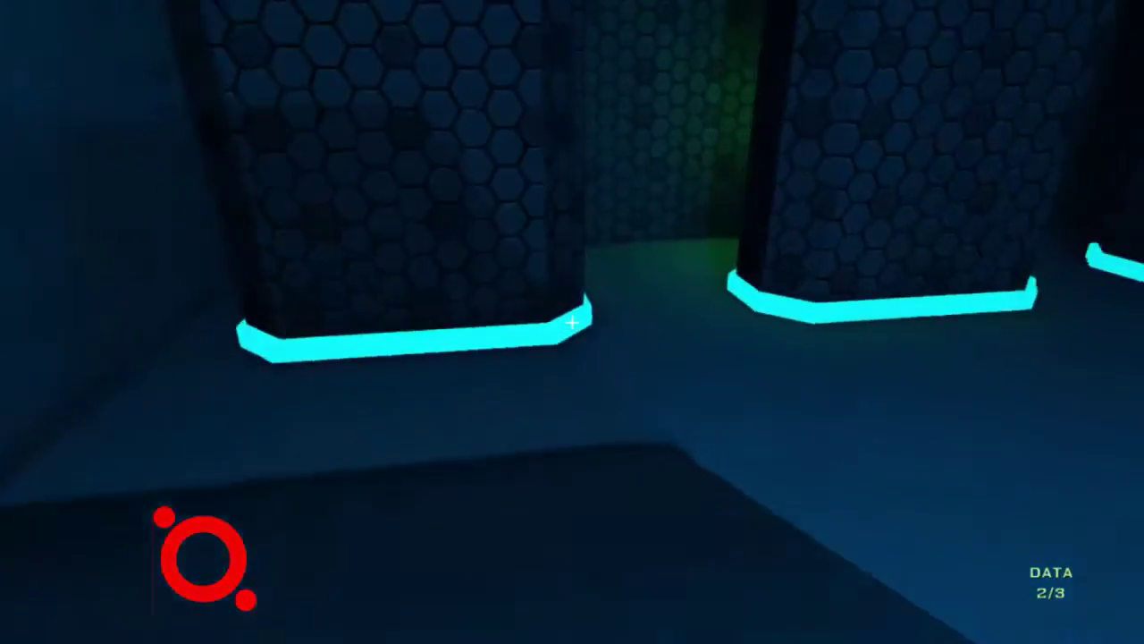
{"action": "key", "text": "w"}
{"action": "key", "text": "w"}
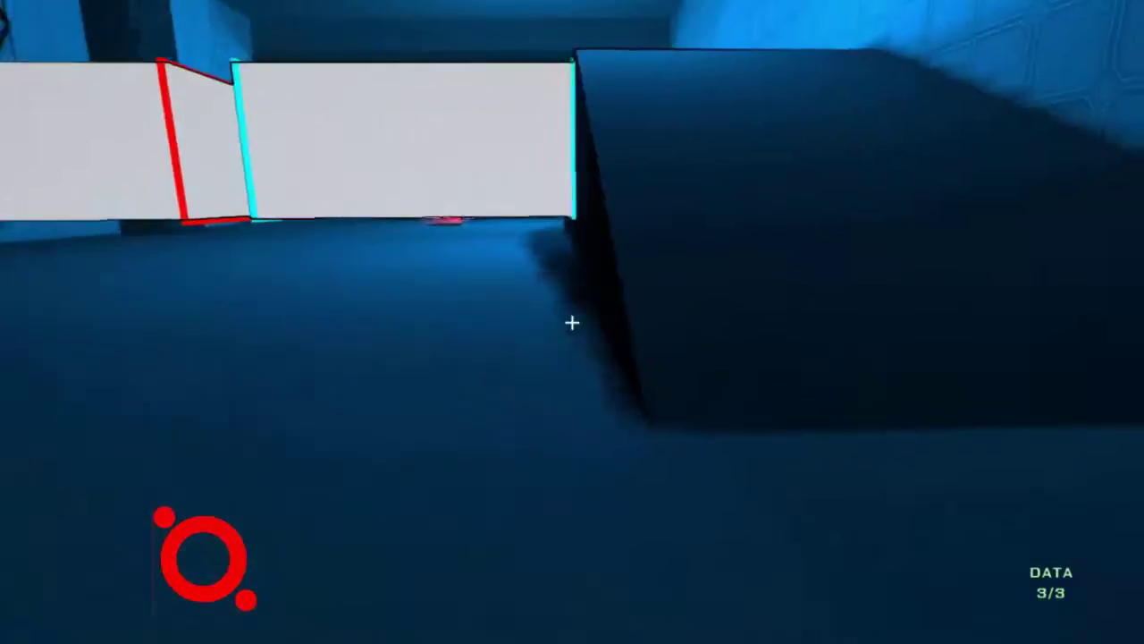
Walk the white walkway into the exit teleporter, clearing the level in 01:12, and start the next level.
{"action": "key", "text": "w"}
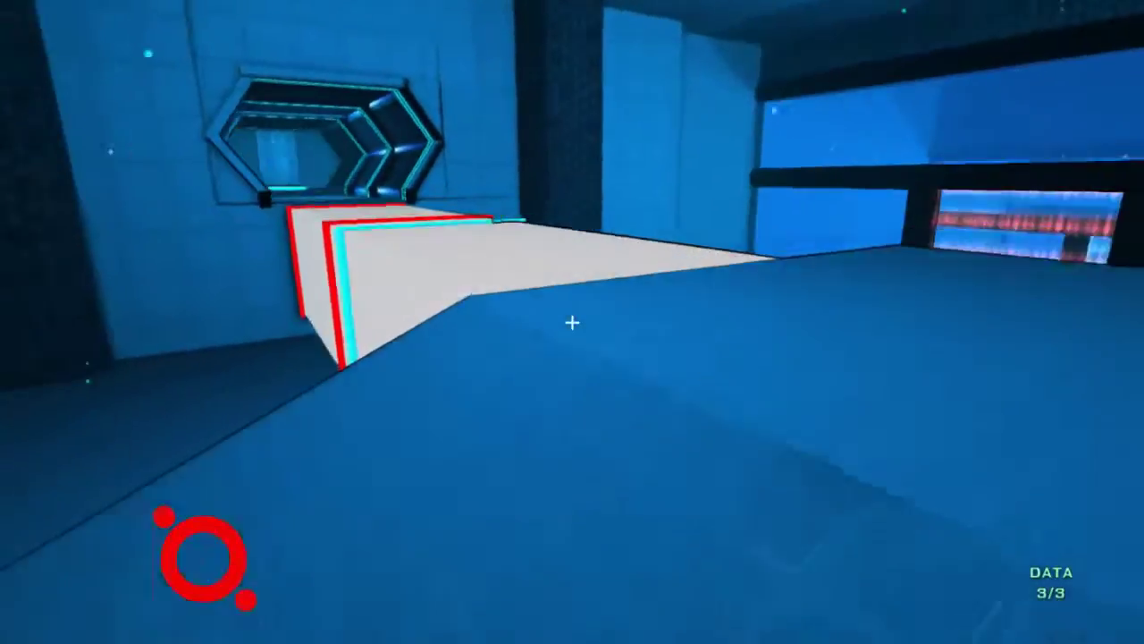
{"action": "key", "text": "w"}
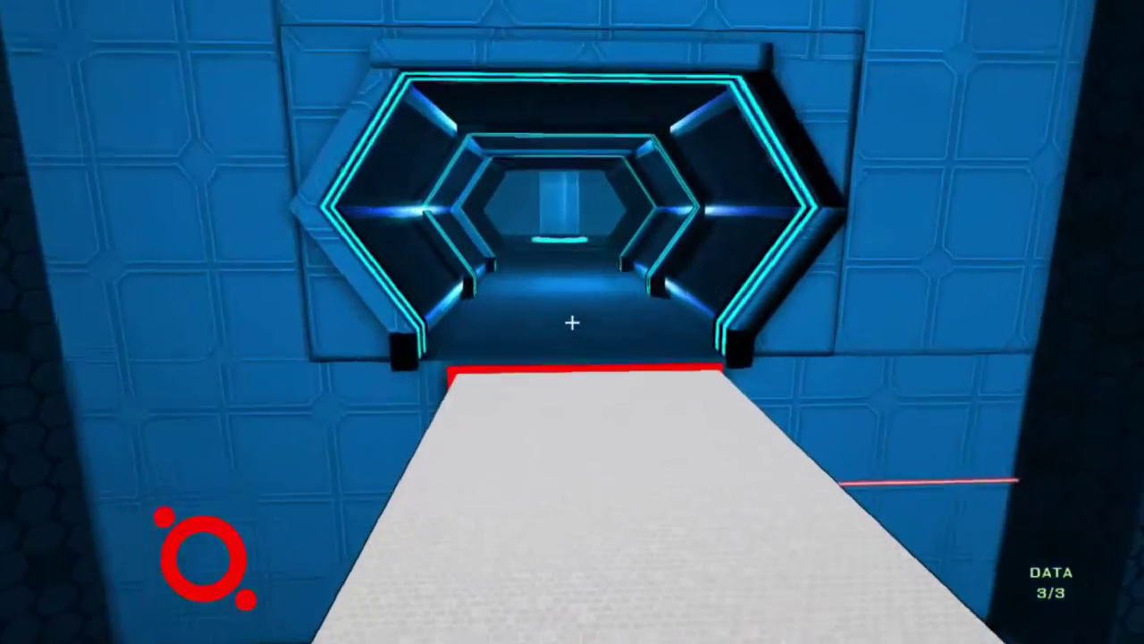
{"action": "key", "text": "w"}
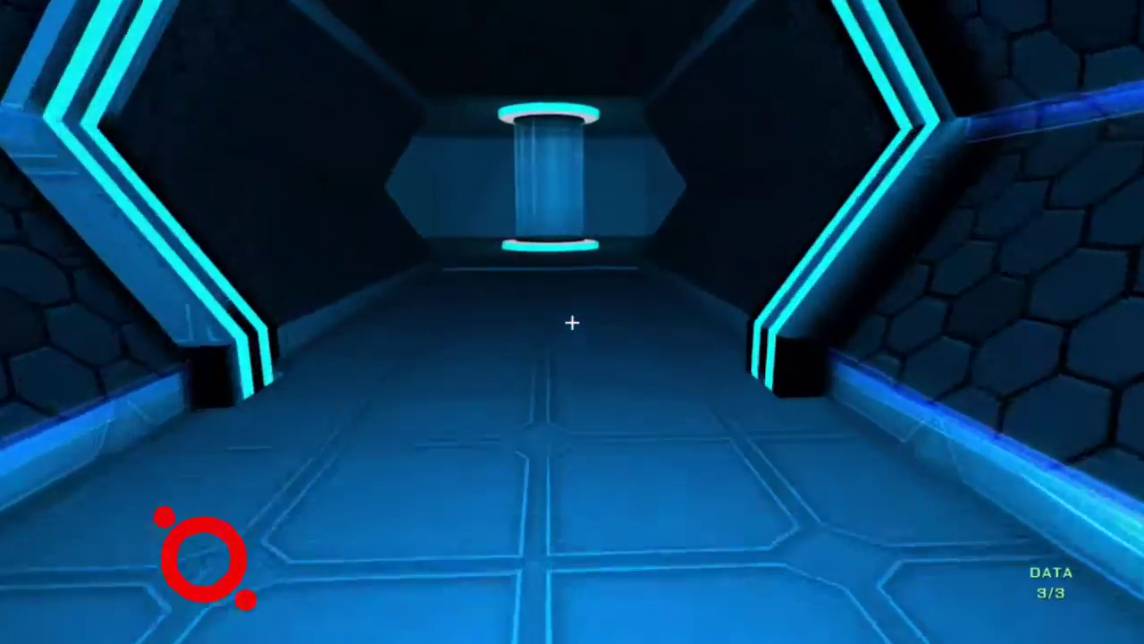
{"action": "key", "text": "w"}
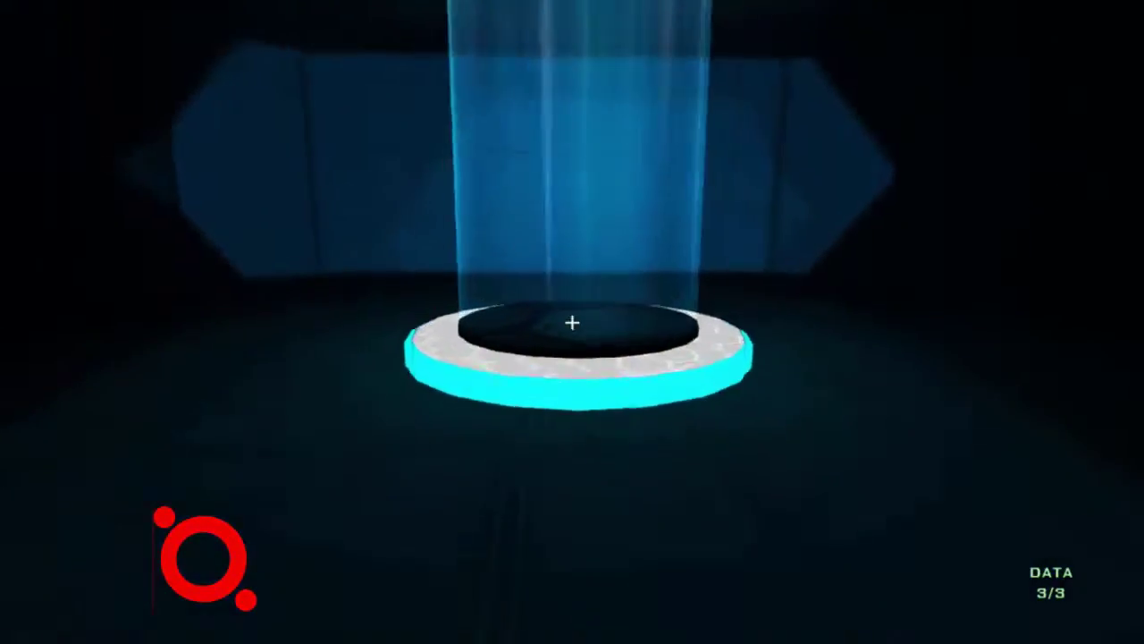
{"action": "key", "text": "w"}
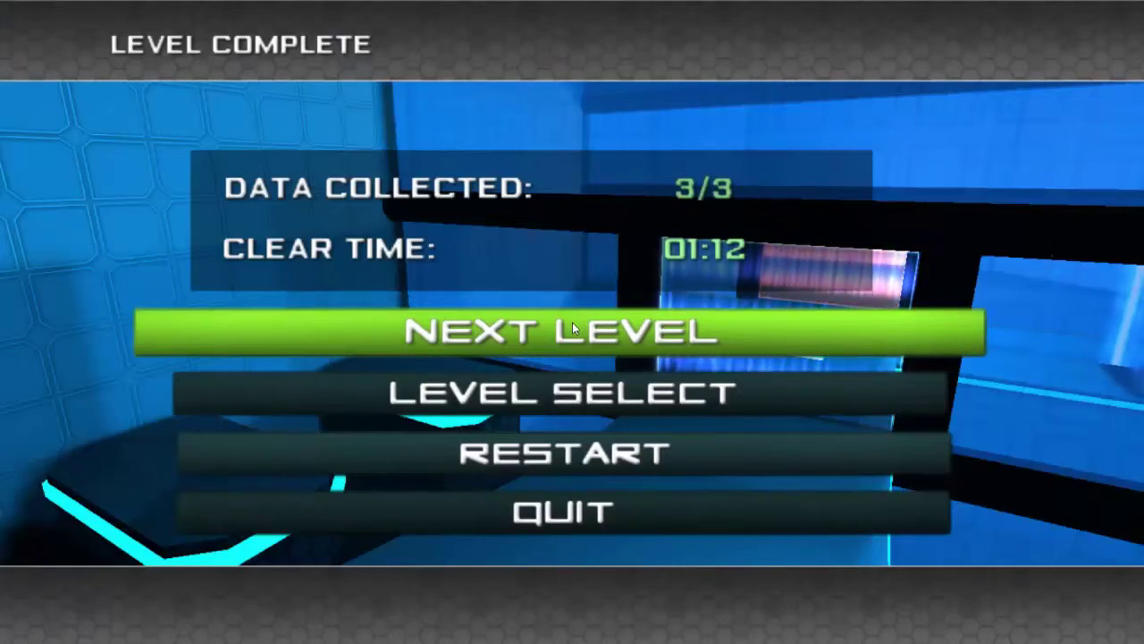
{"action": "left_click", "coordinate": [574, 329]}
Walk through the hexagonal doorway and corridors to collect the first data piece.
{"action": "key", "text": "w"}
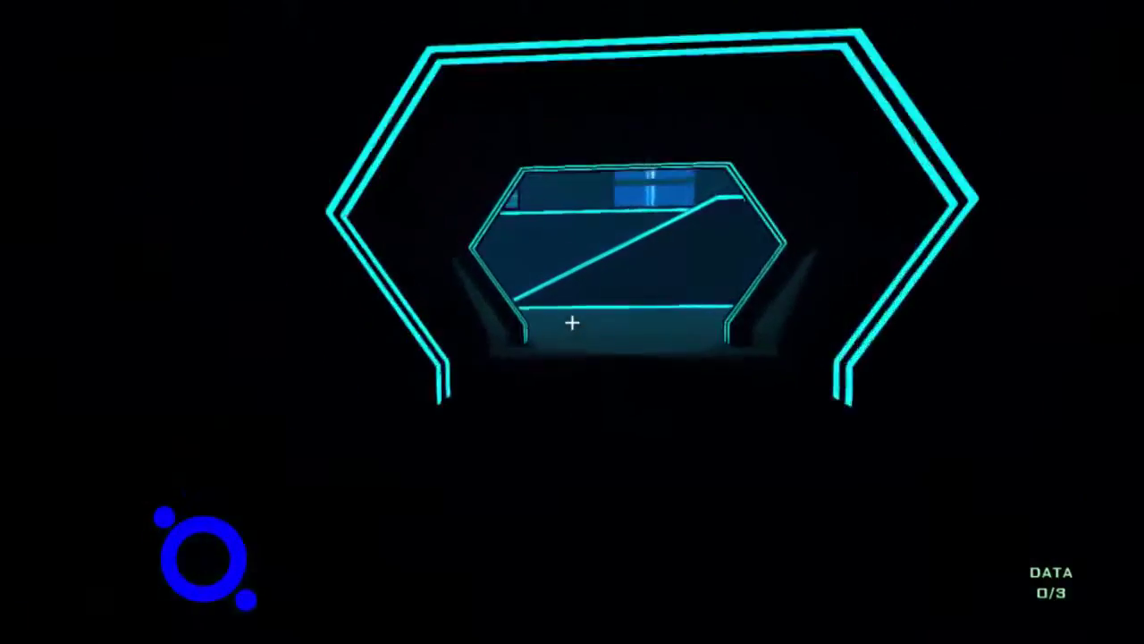
{"action": "key", "text": "w"}
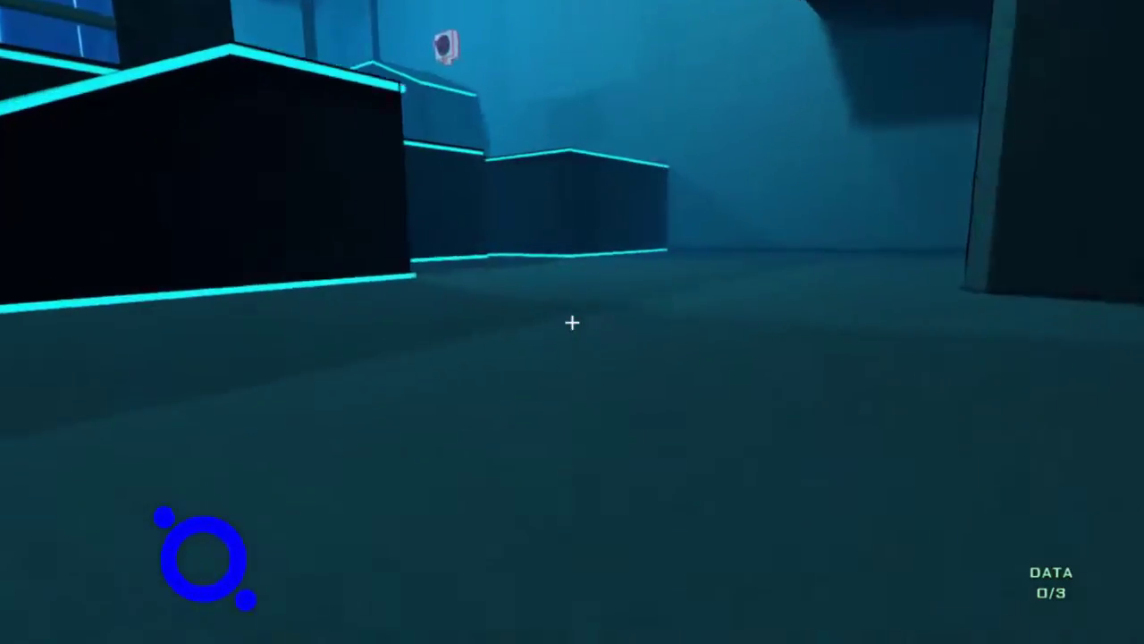
{"action": "key", "text": "w"}
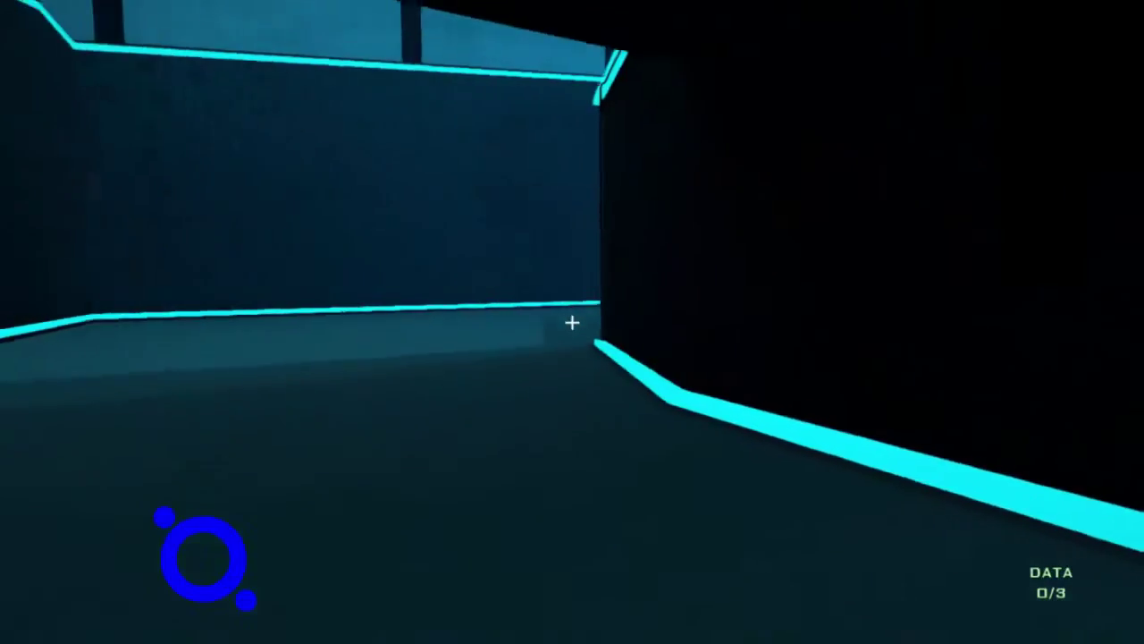
{"action": "key", "text": "w"}
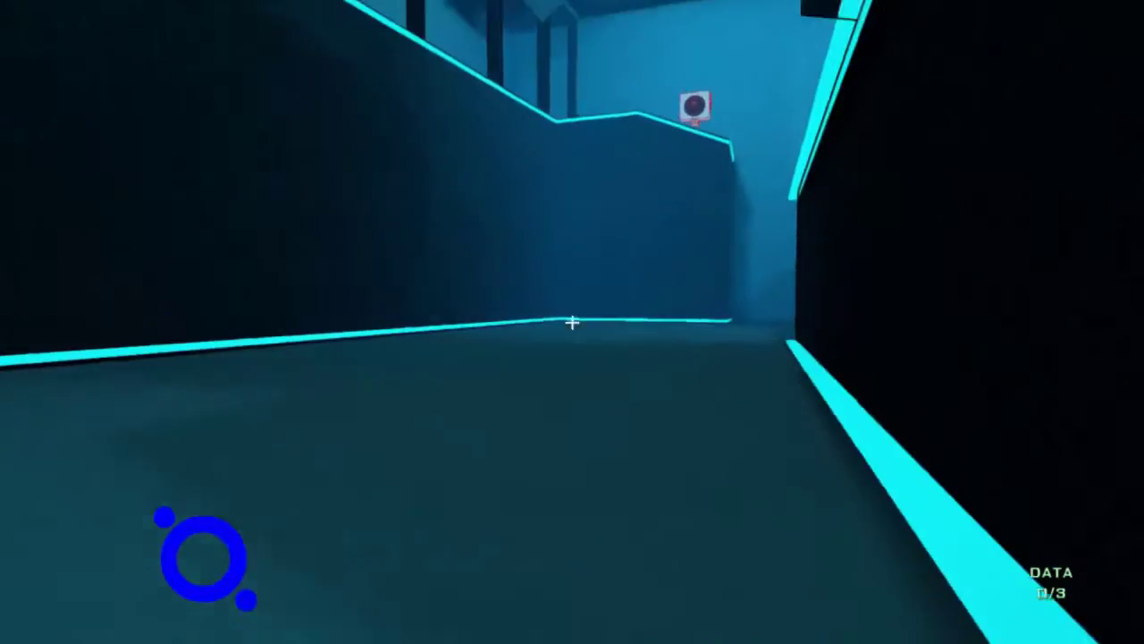
{"action": "key", "text": "w"}
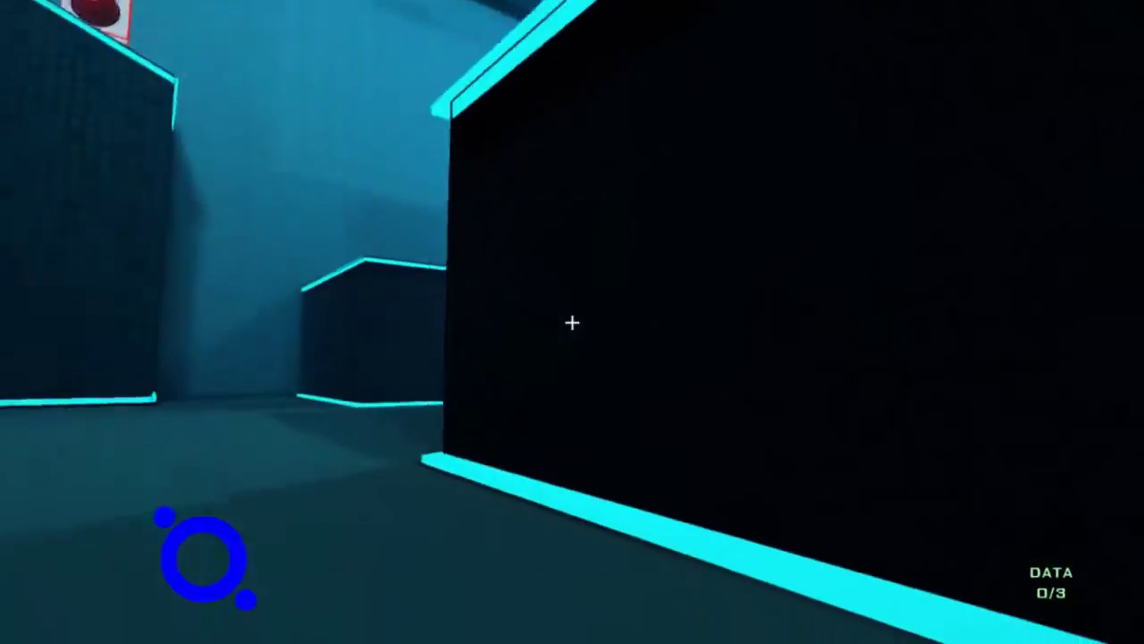
{"action": "key", "text": "w"}
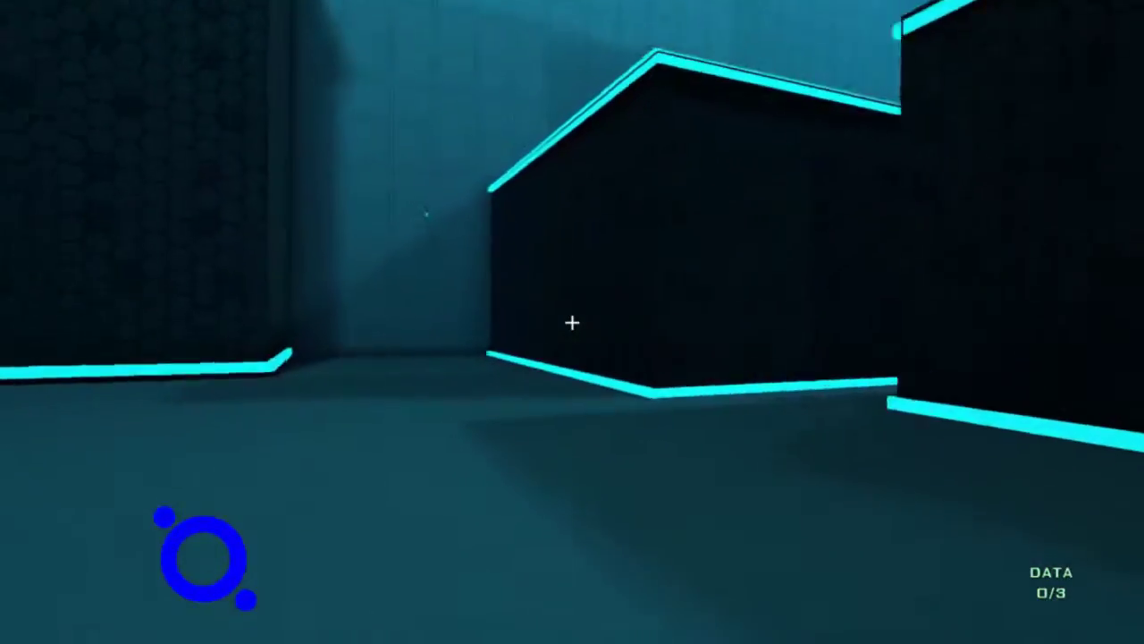
{"action": "key", "text": "w"}
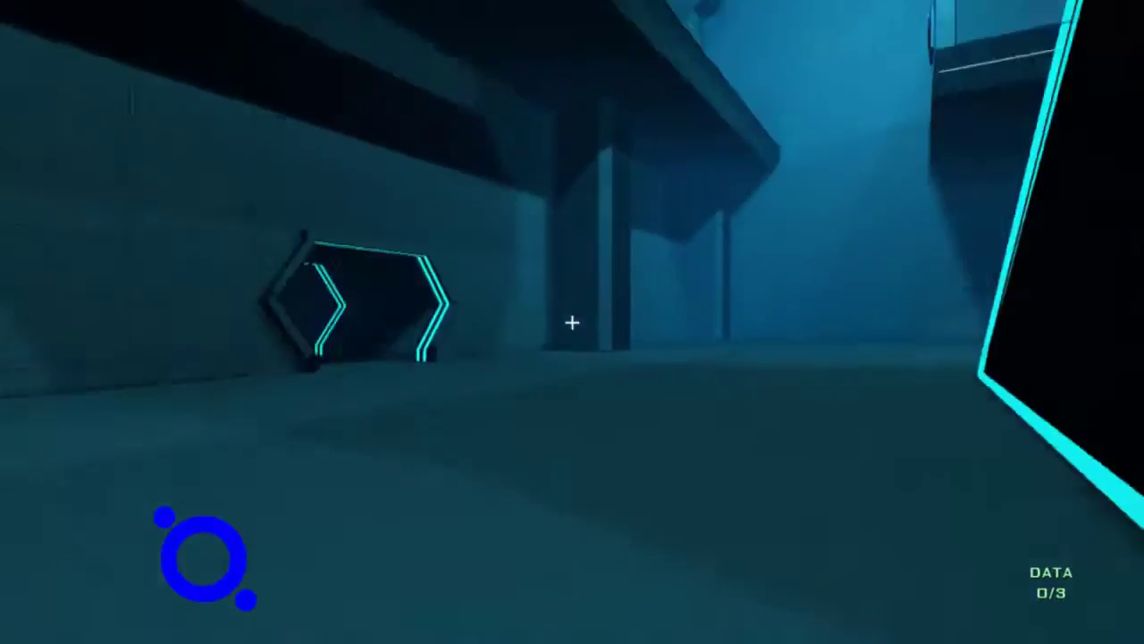
{"action": "key", "text": "w"}
{"action": "key", "text": "w"}
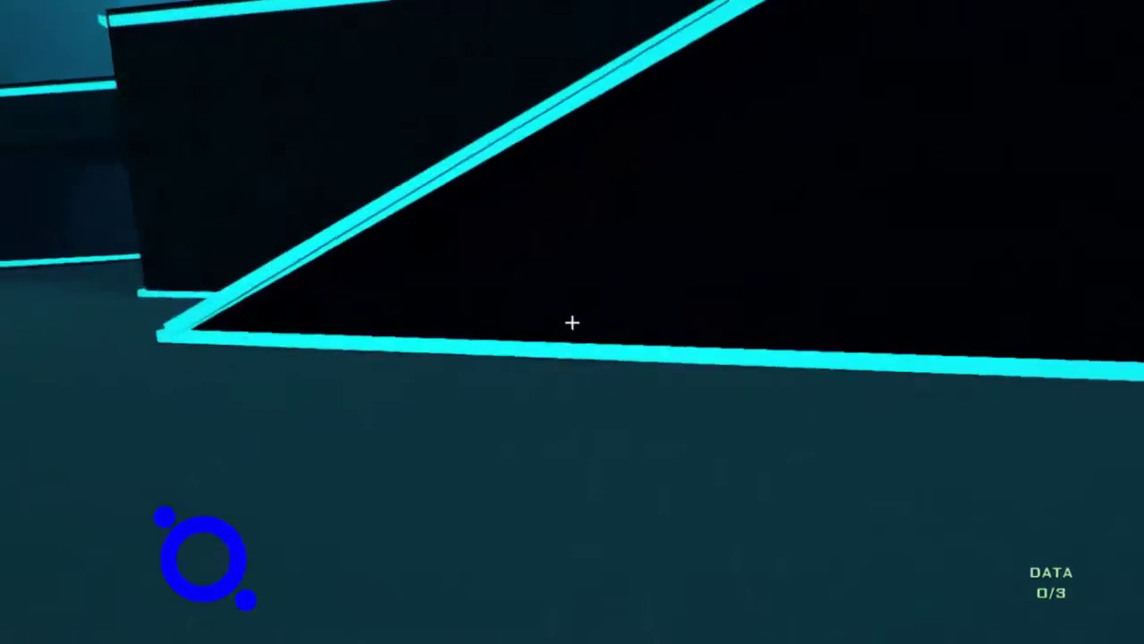
{"action": "key", "text": "w"}
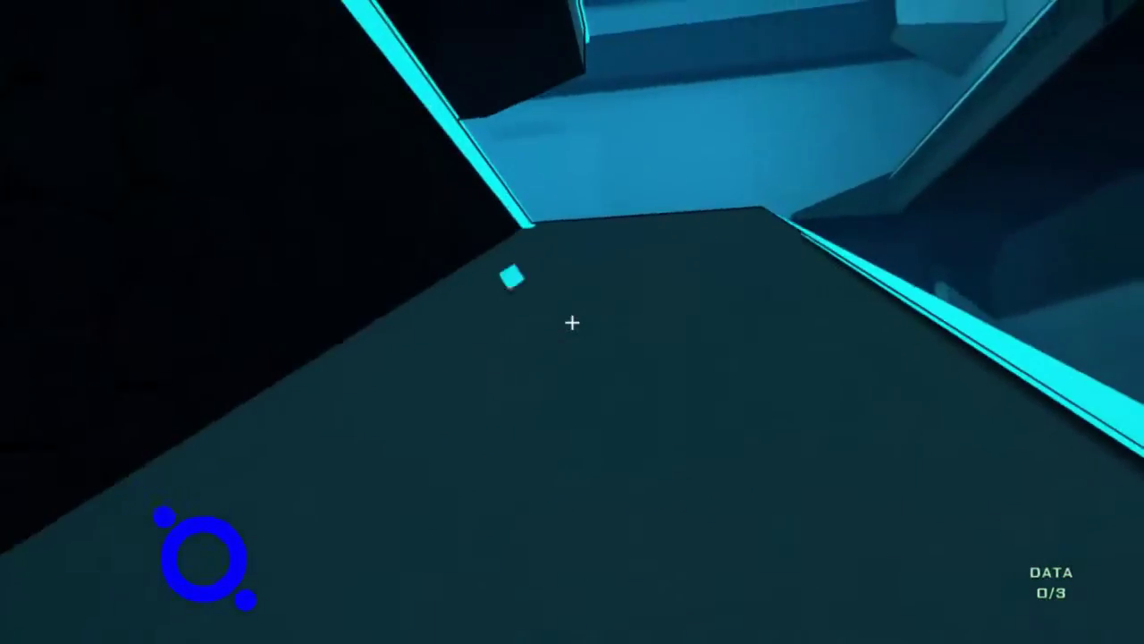
{"action": "key", "text": "w"}
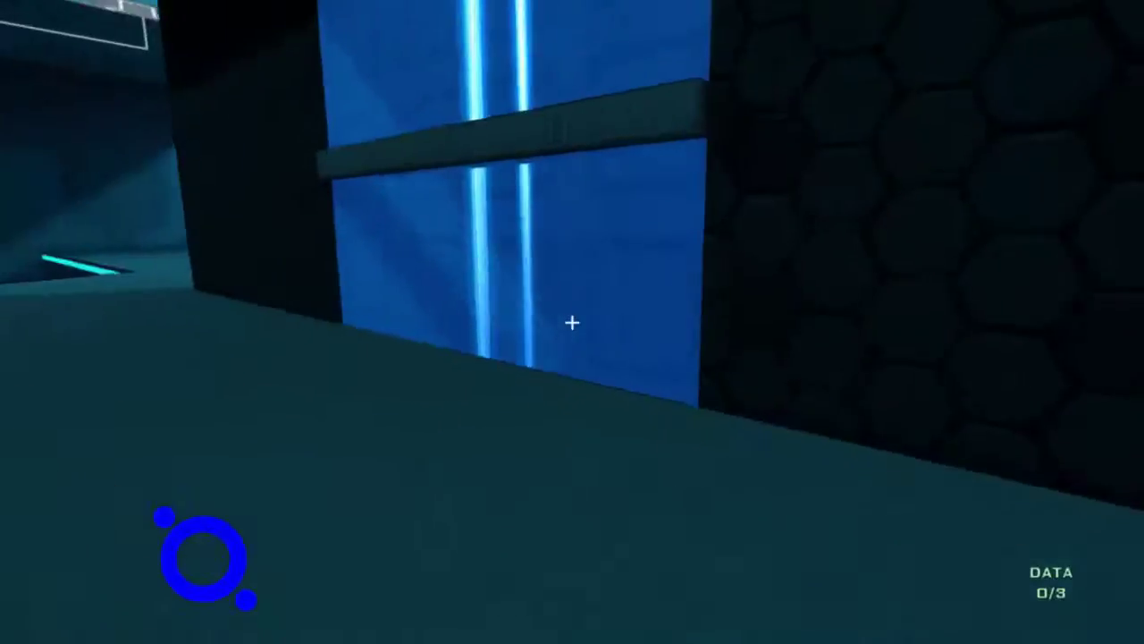
{"action": "key", "text": "w"}
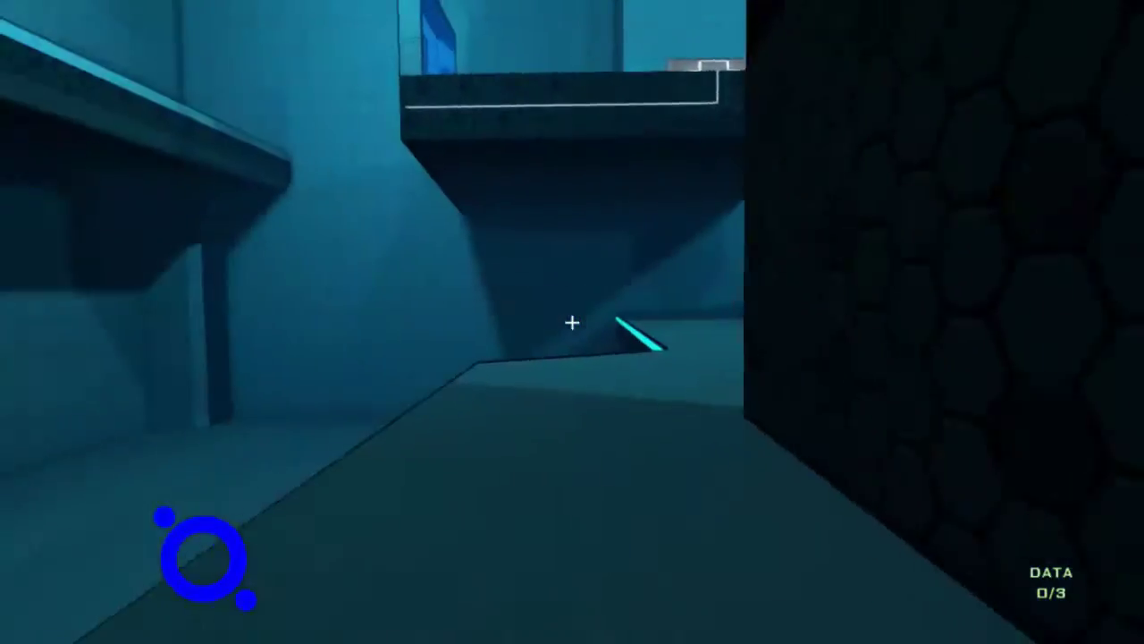
{"action": "key", "text": "w"}
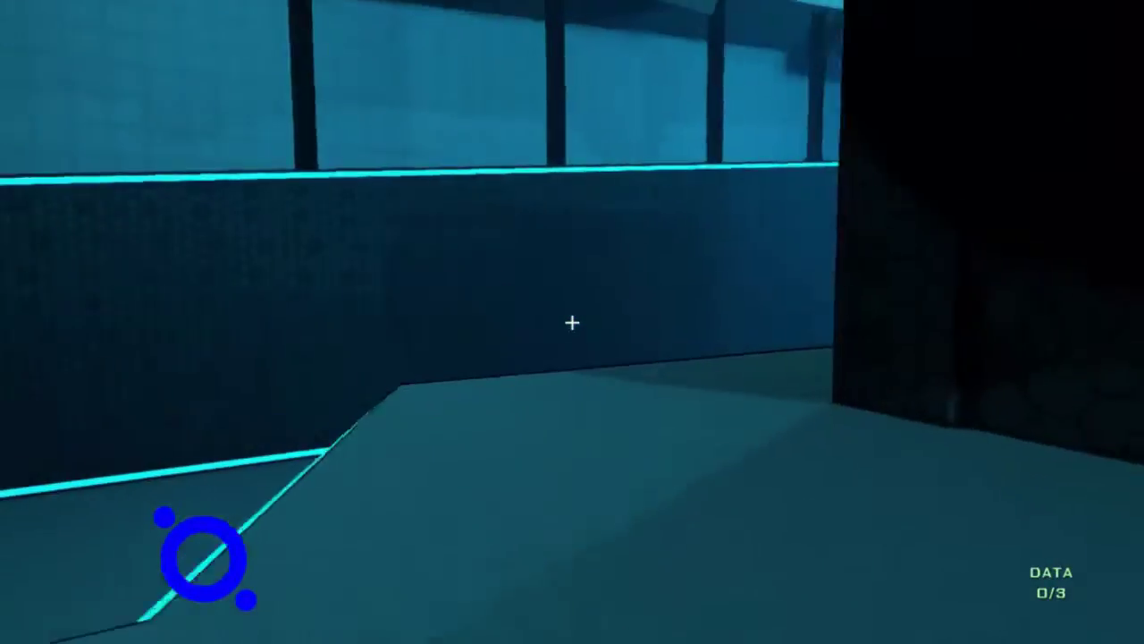
{"action": "key", "text": "w"}
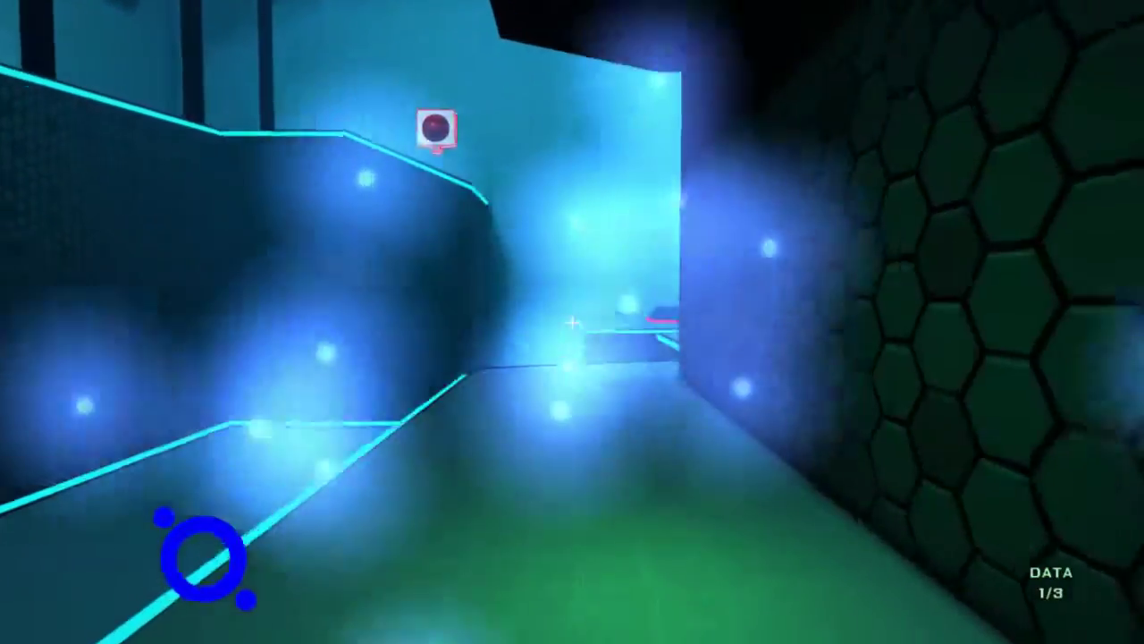
Cross the button platform and arrow pad, then continue past the black pillars.
{"action": "key", "text": "w"}
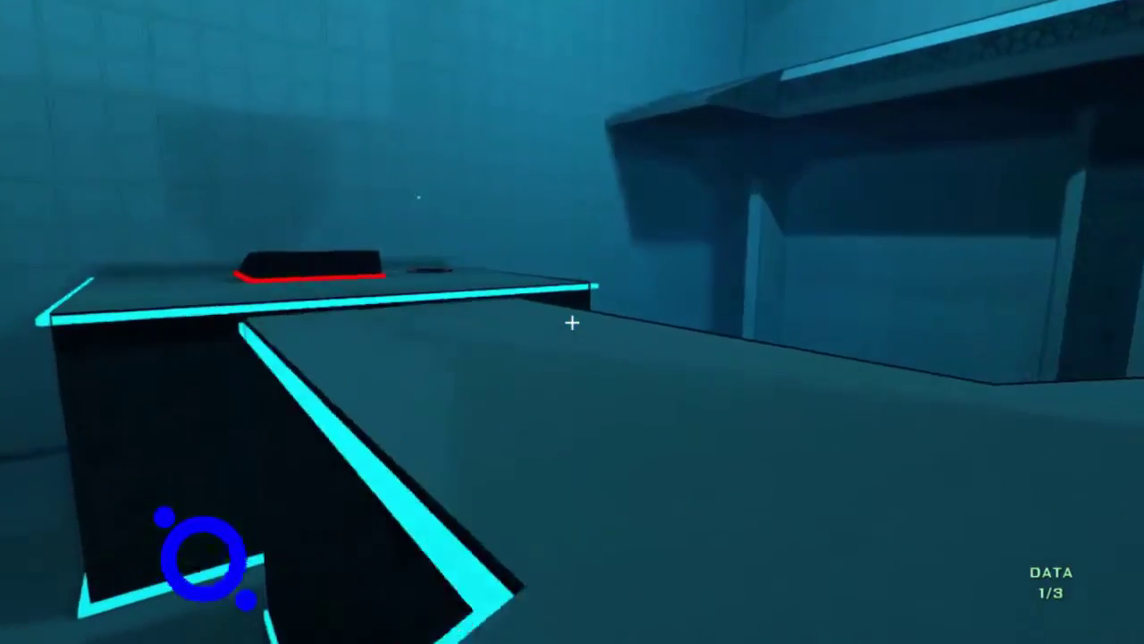
{"action": "key", "text": "w"}
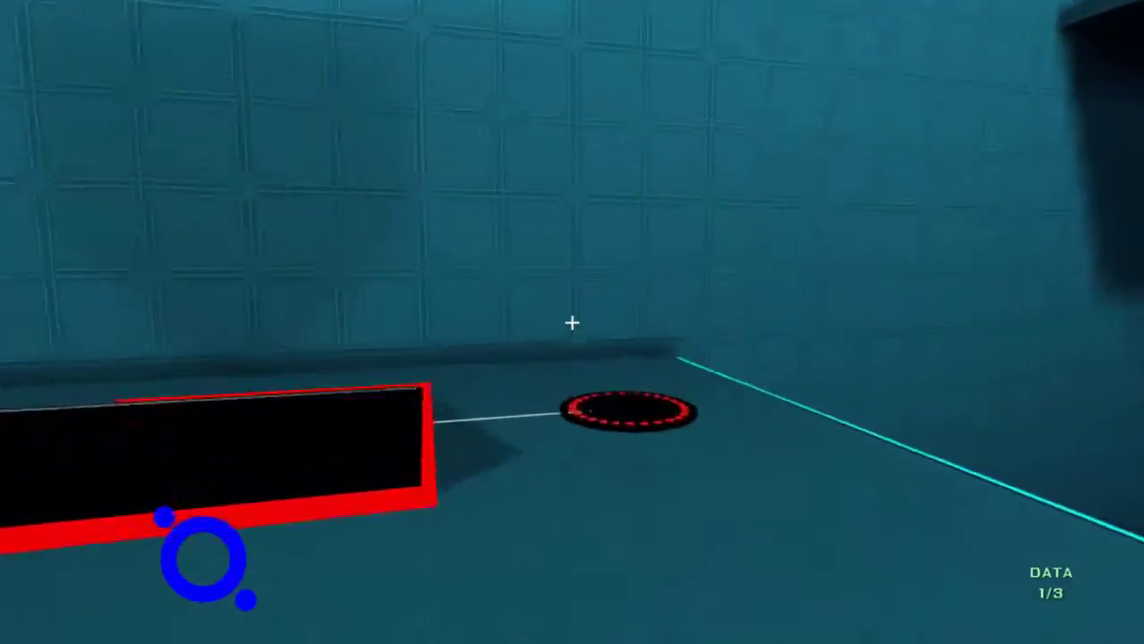
{"action": "key", "text": "w"}
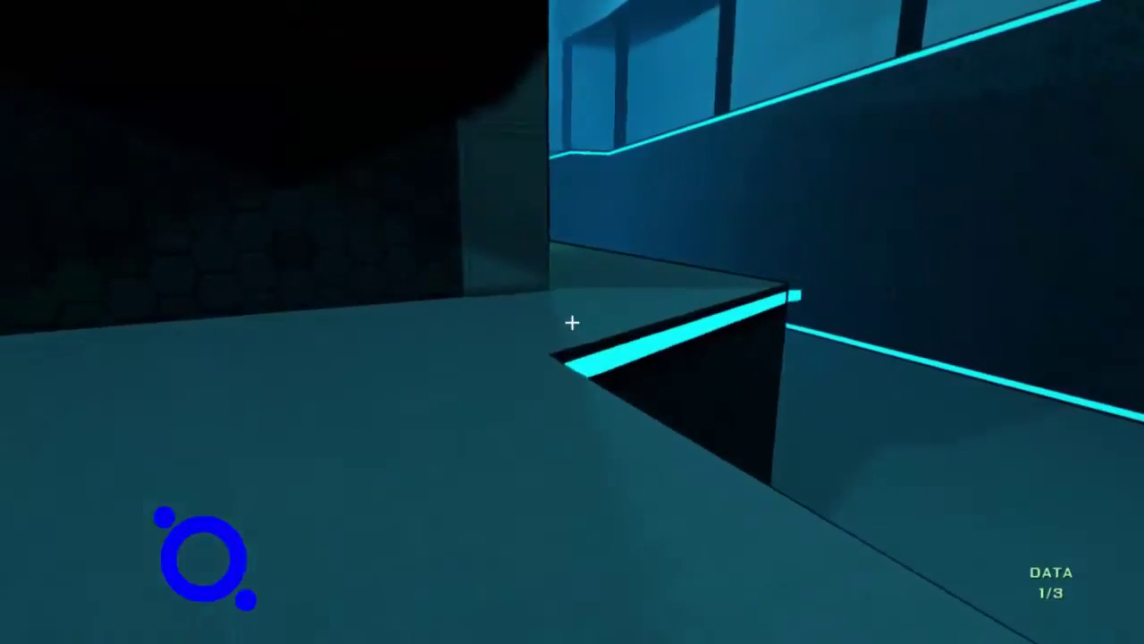
{"action": "key", "text": "w"}
{"action": "key", "text": "w"}
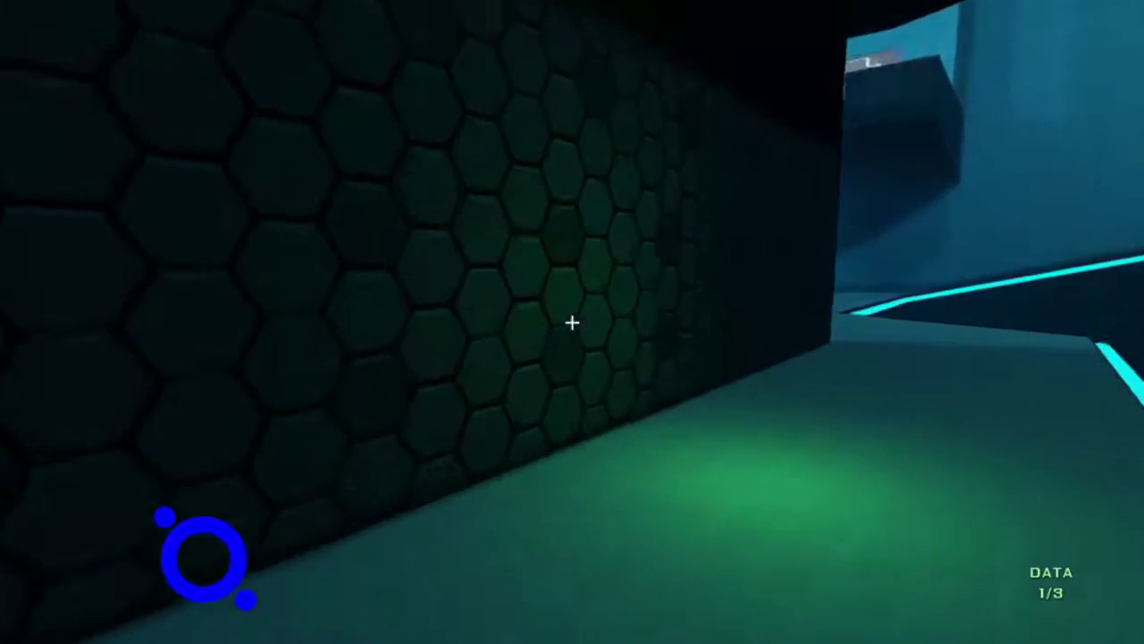
{"action": "key", "text": "w"}
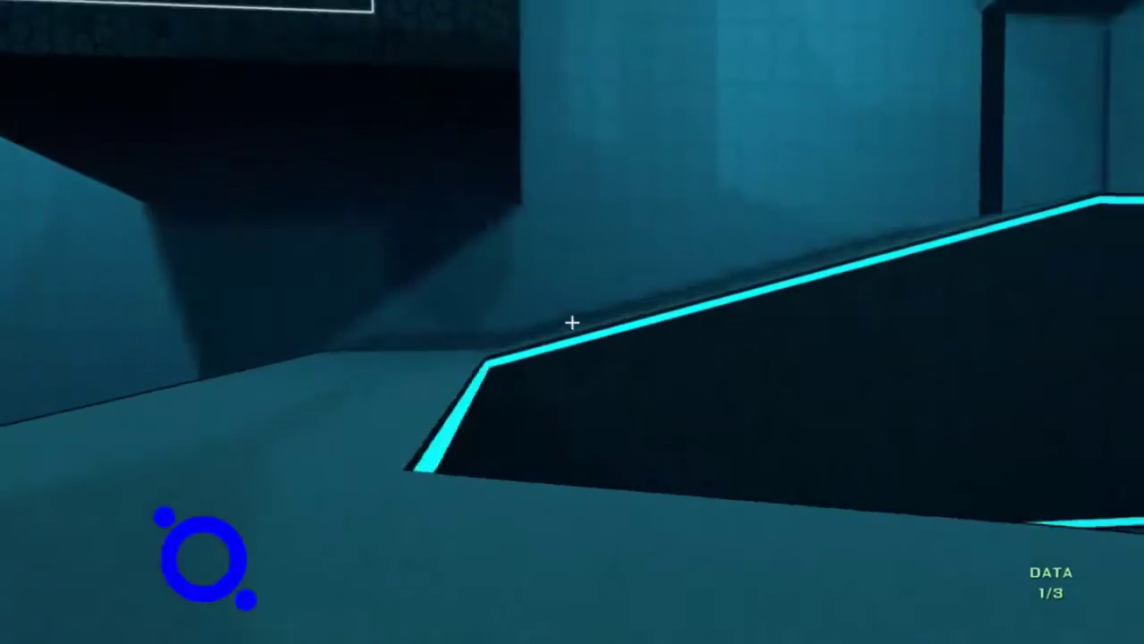
{"action": "key", "text": "w"}
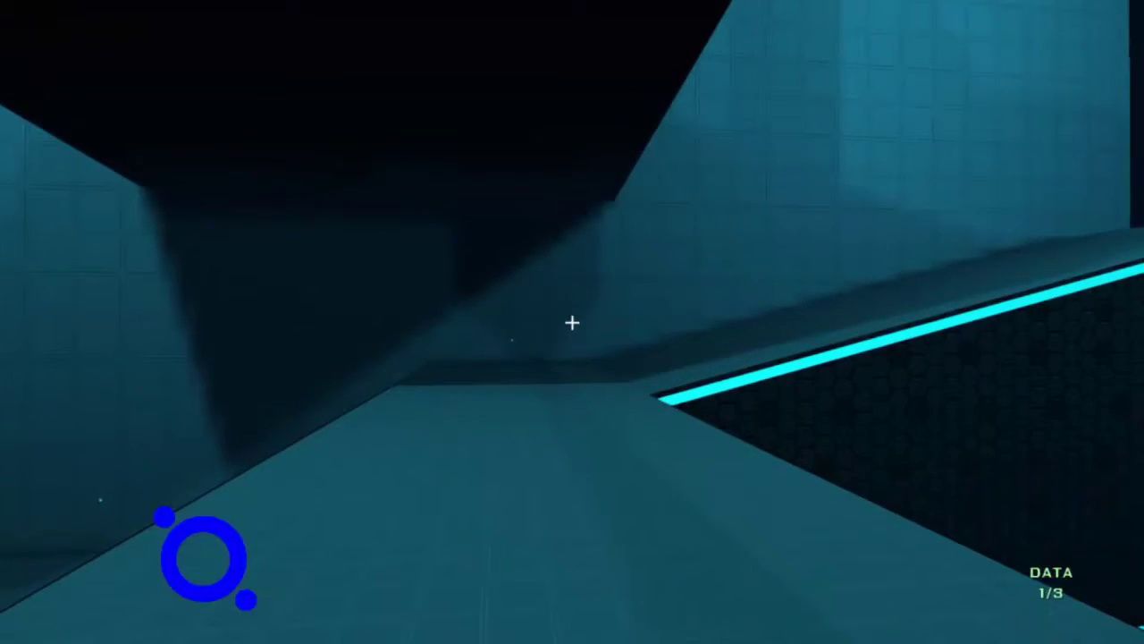
{"action": "key", "text": "w"}
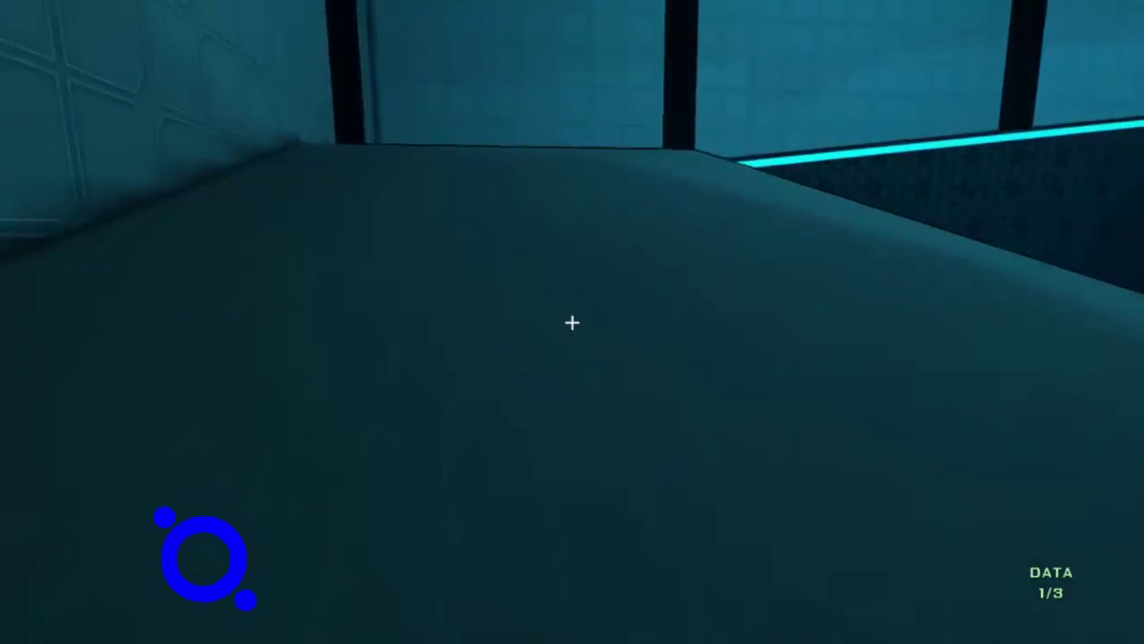
{"action": "key", "text": "w"}
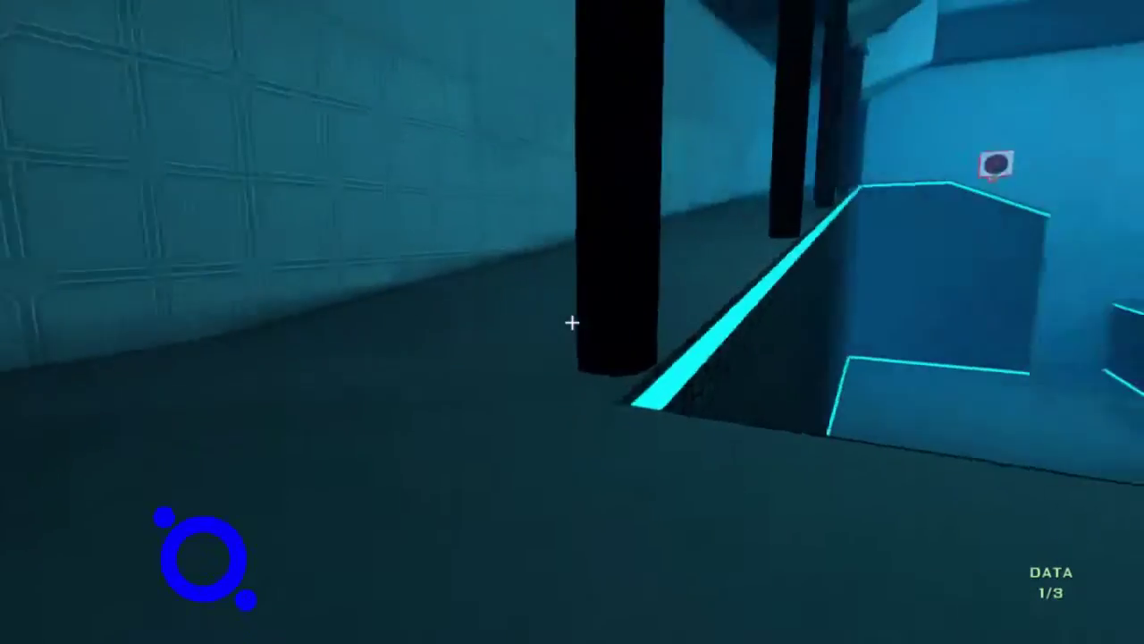
{"action": "key", "text": "w"}
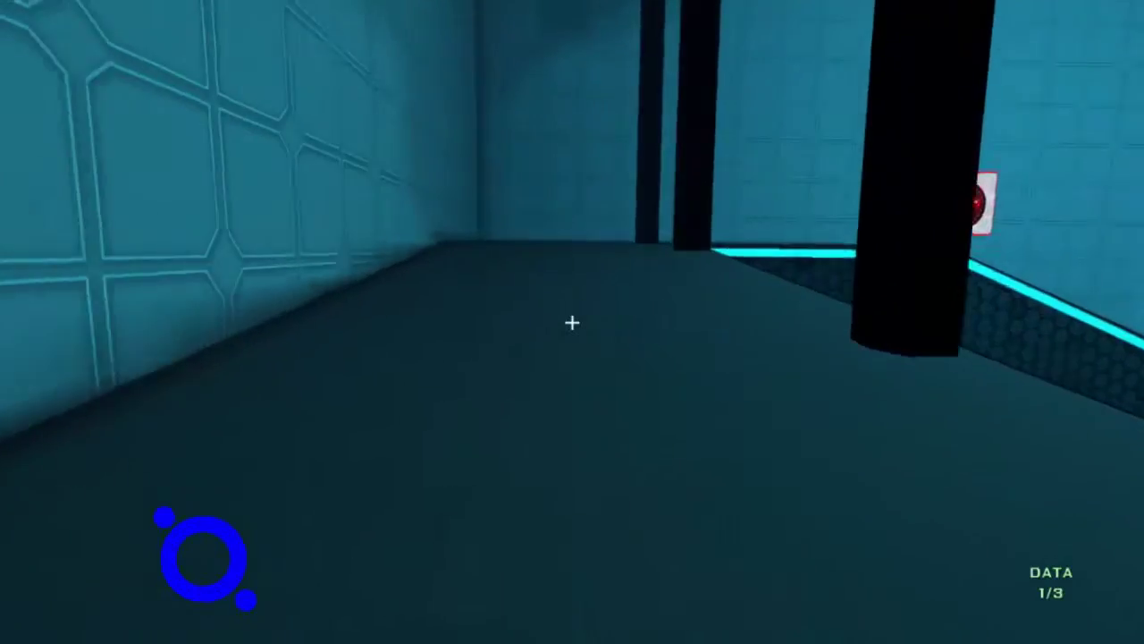
Pick up the red cube from the ramp and carry it onto the circular red pad.
{"action": "key", "text": "w"}
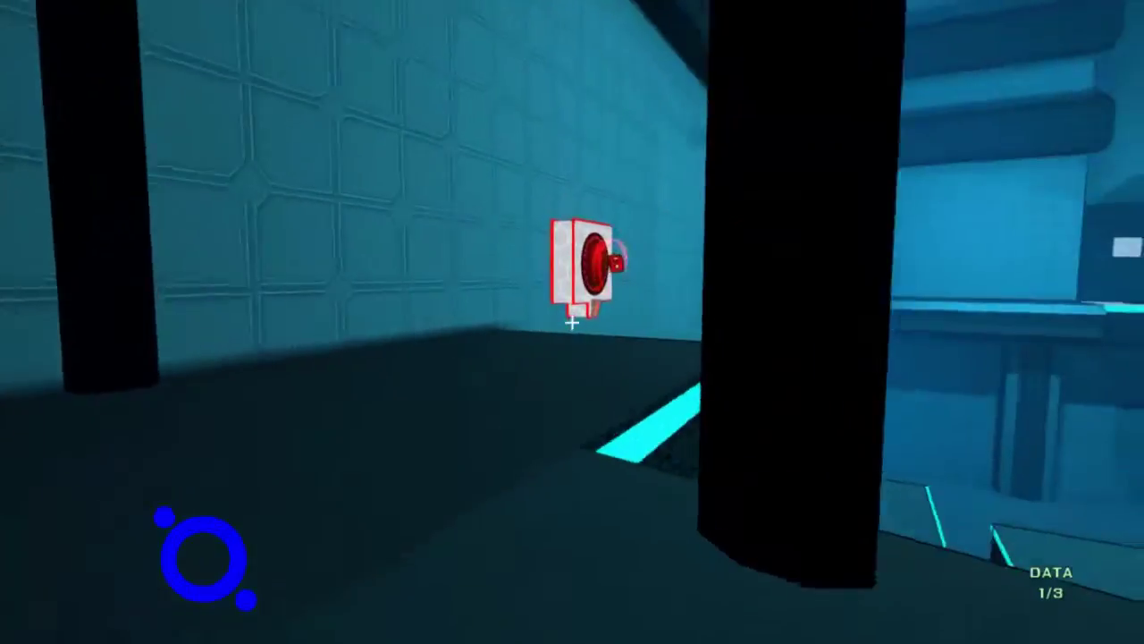
{"action": "key", "text": "w"}
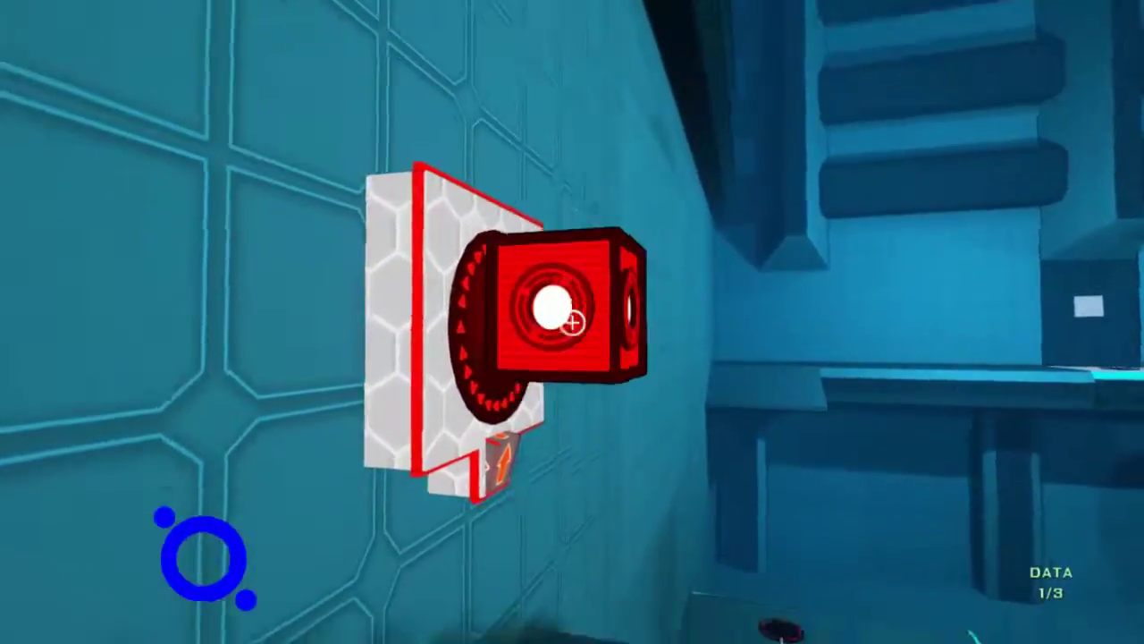
{"action": "key", "text": "w"}
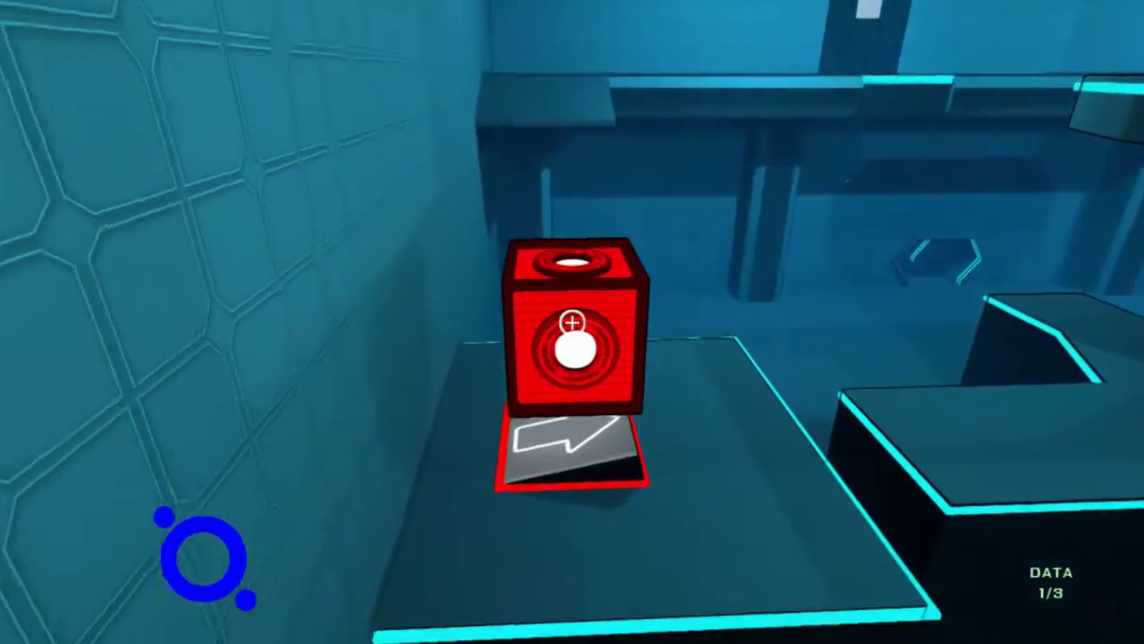
{"action": "key", "text": "w"}
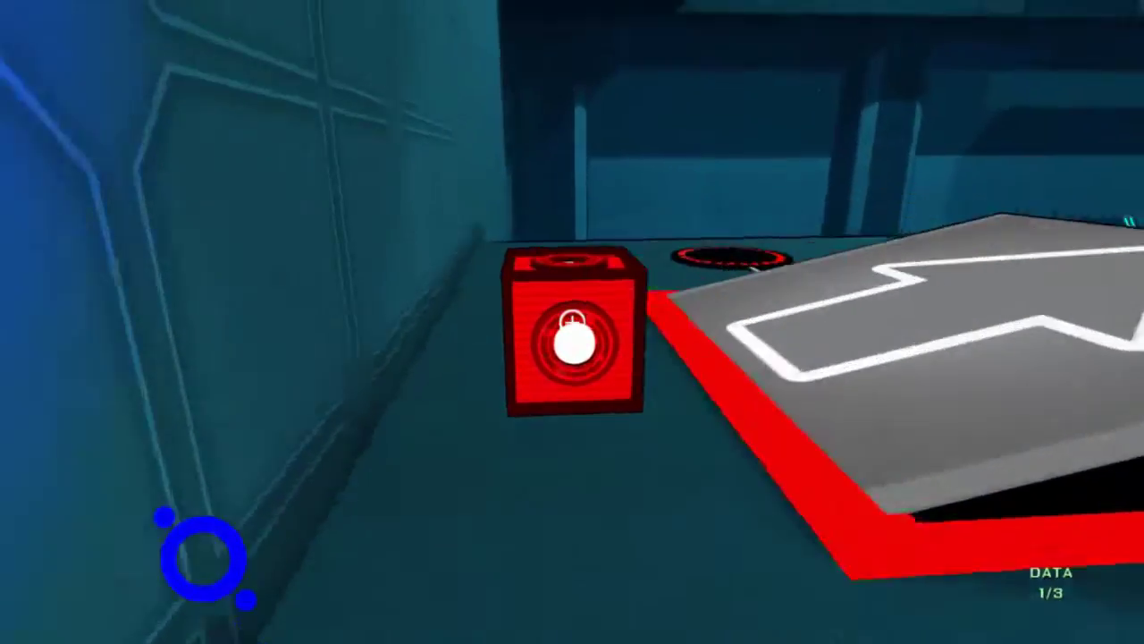
{"action": "left_click", "coordinate": [573, 336]}
{"action": "key", "text": "w"}
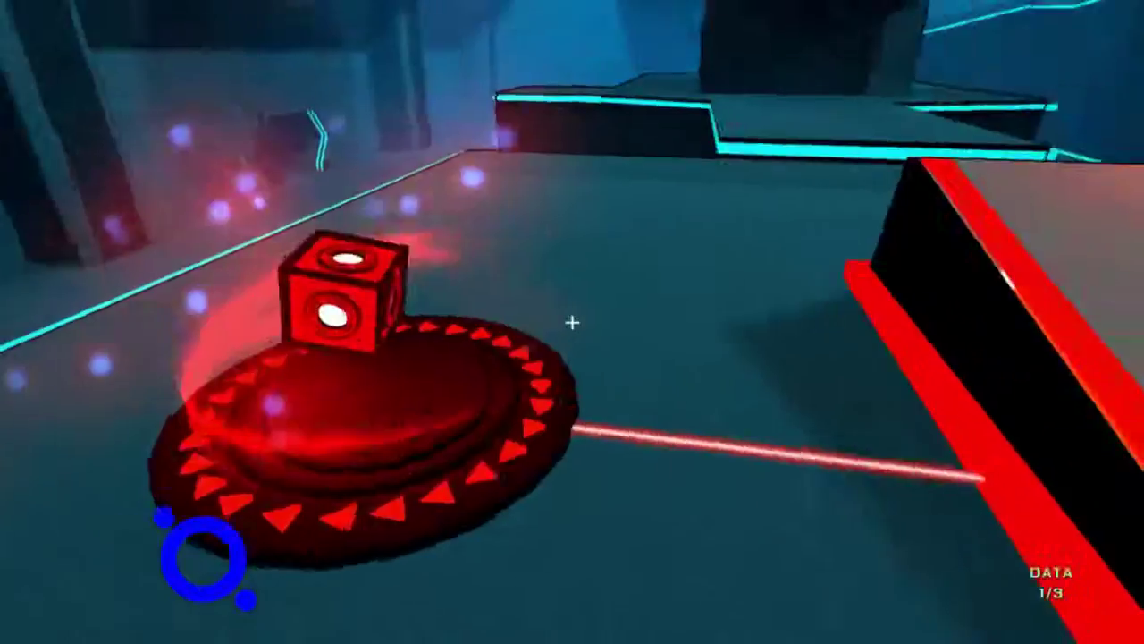
Walk around the white hexagon walls to the blue socket holding a cube.
{"action": "key", "text": "w"}
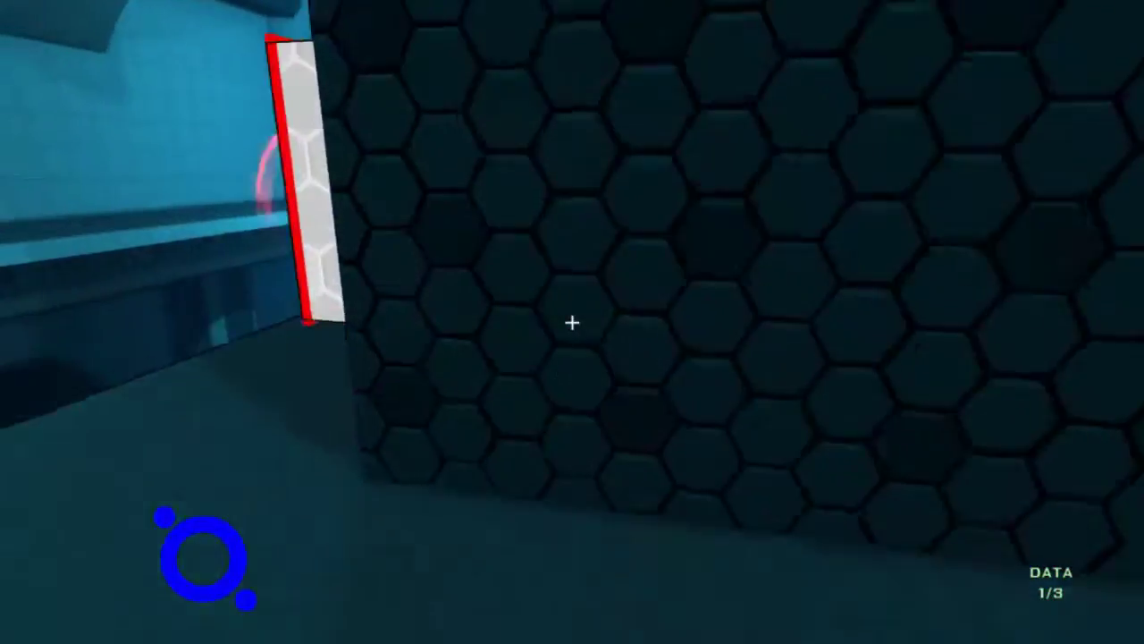
{"action": "key", "text": "w"}
{"action": "key", "text": "w"}
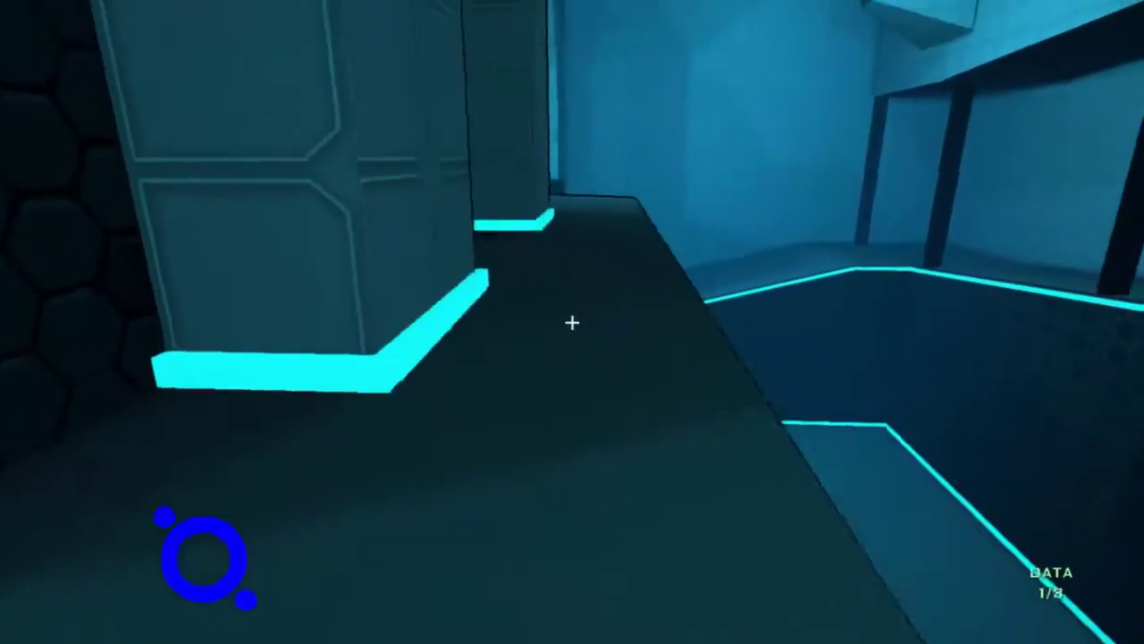
{"action": "key", "text": "w"}
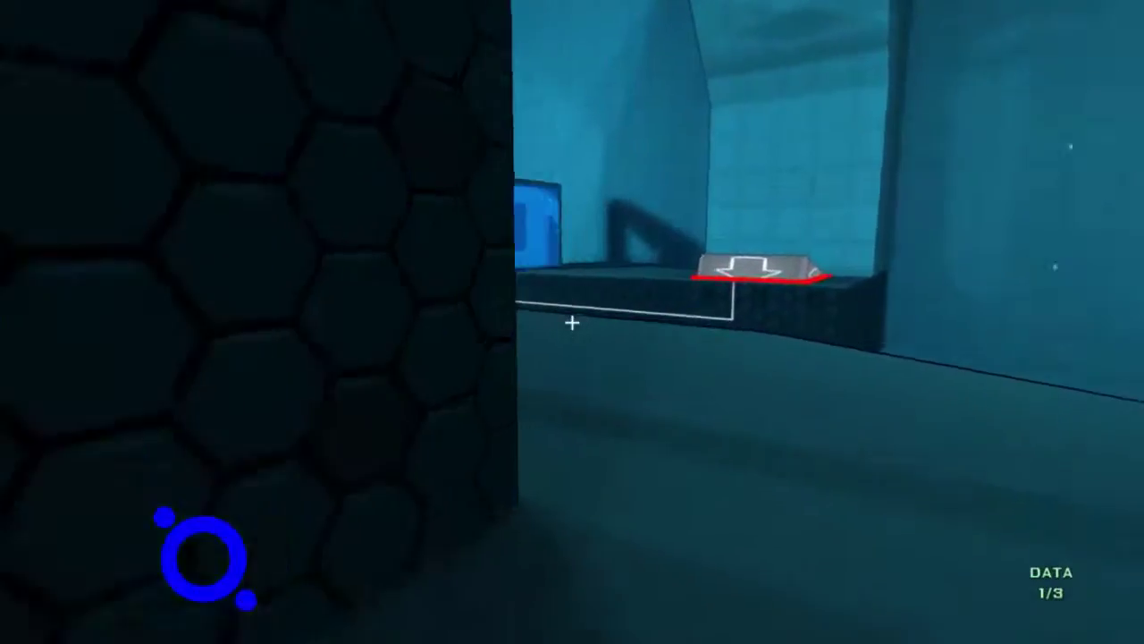
{"action": "key", "text": "w"}
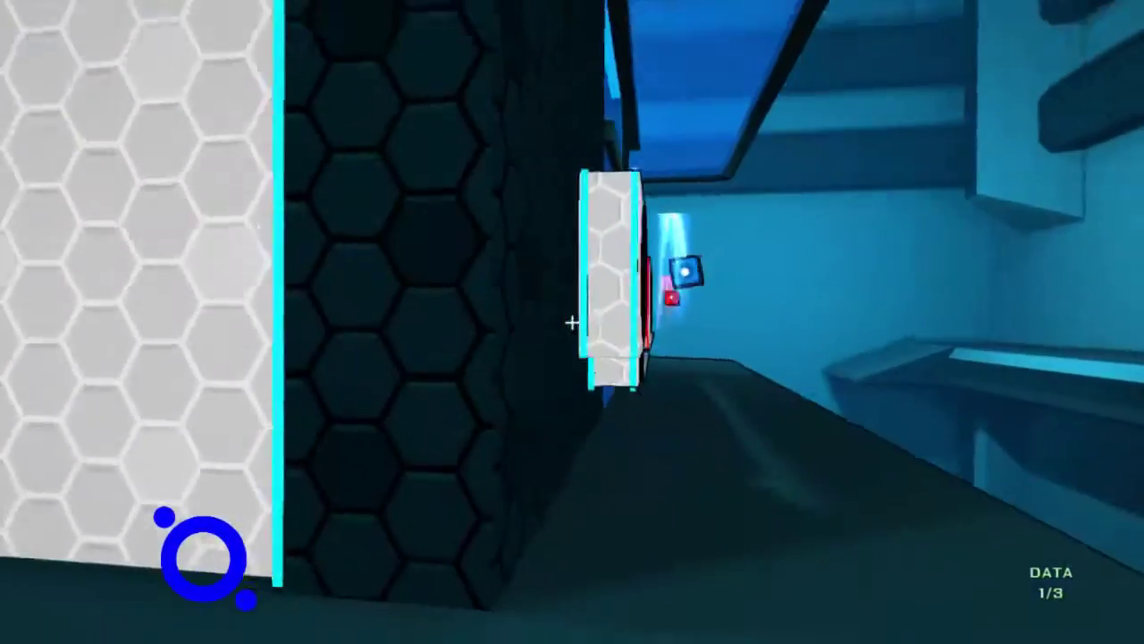
{"action": "key", "text": "w"}
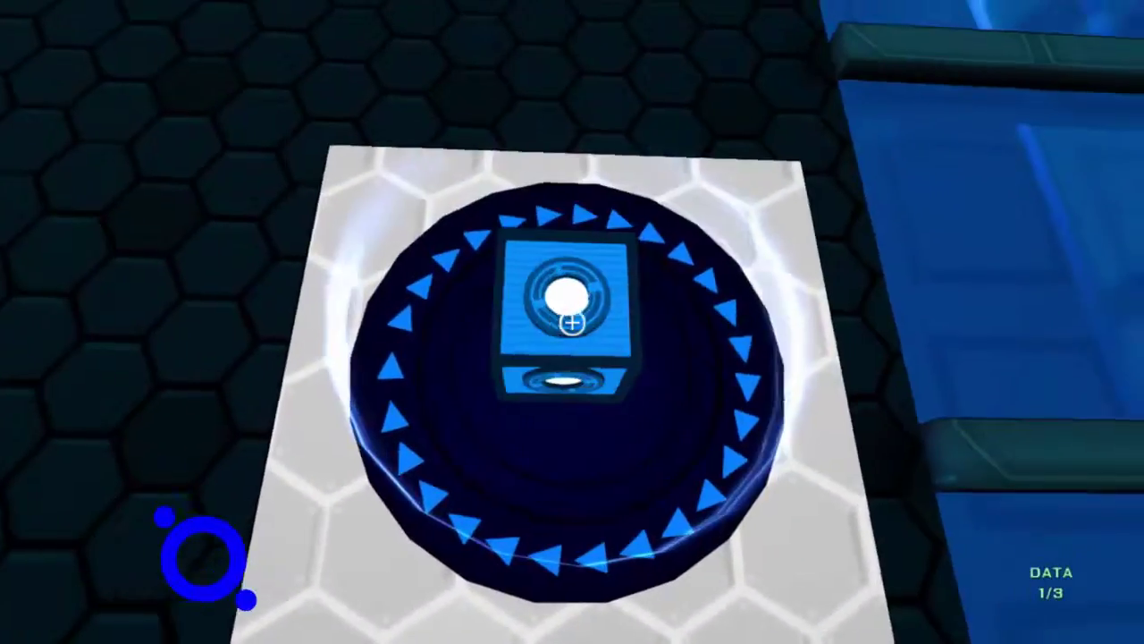
{"action": "key", "text": "w"}
{"action": "key", "text": "w"}
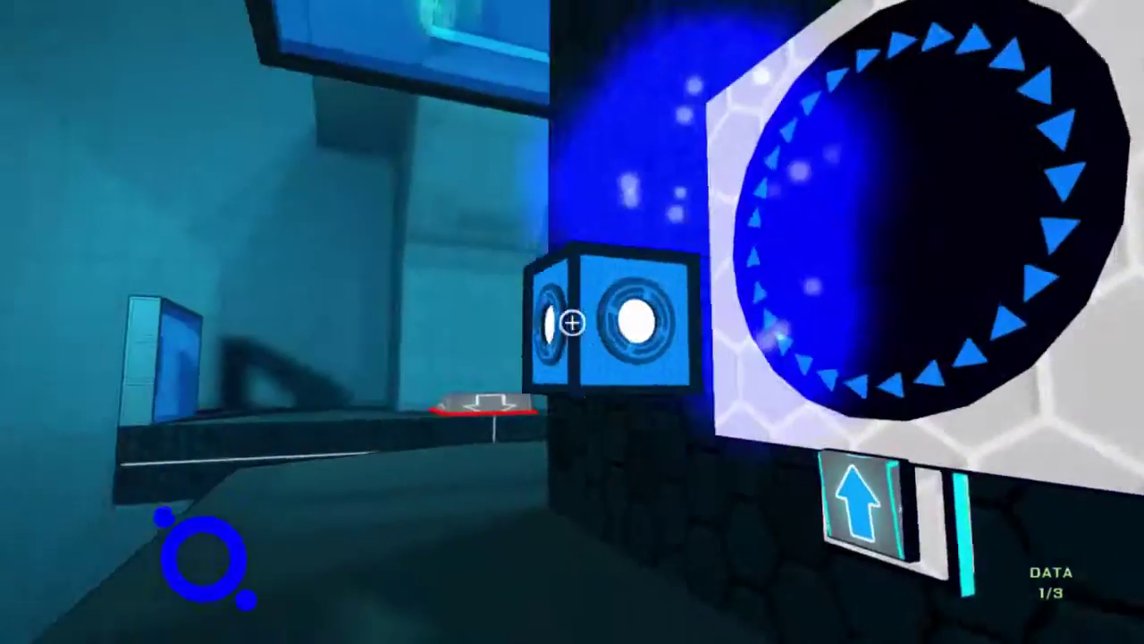
{"action": "key", "text": "w"}
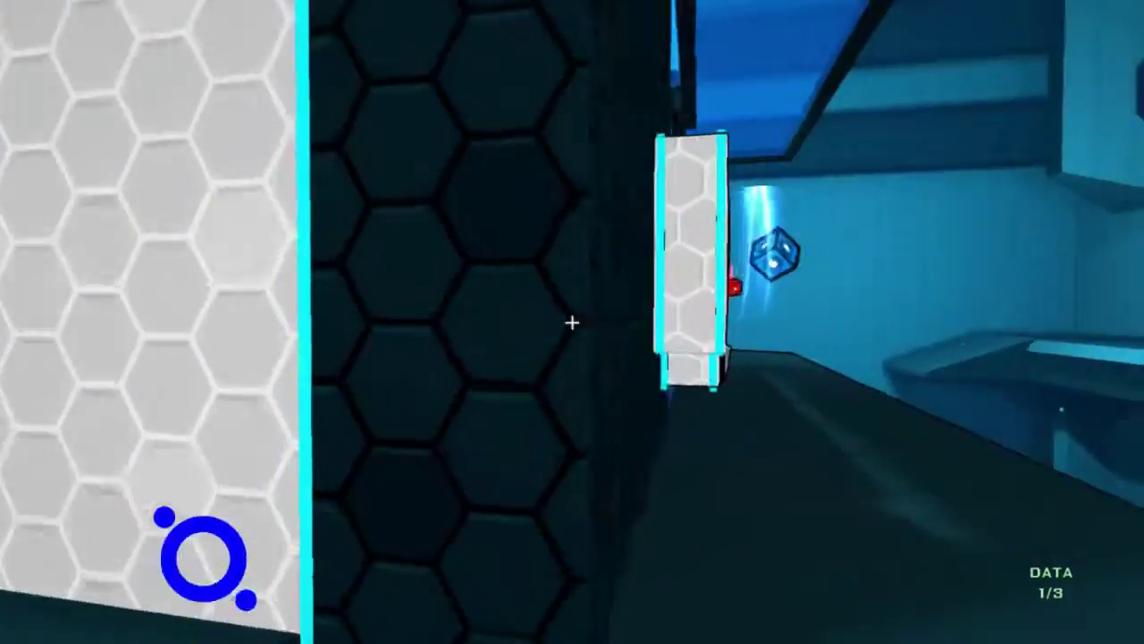
{"action": "key", "text": "w"}
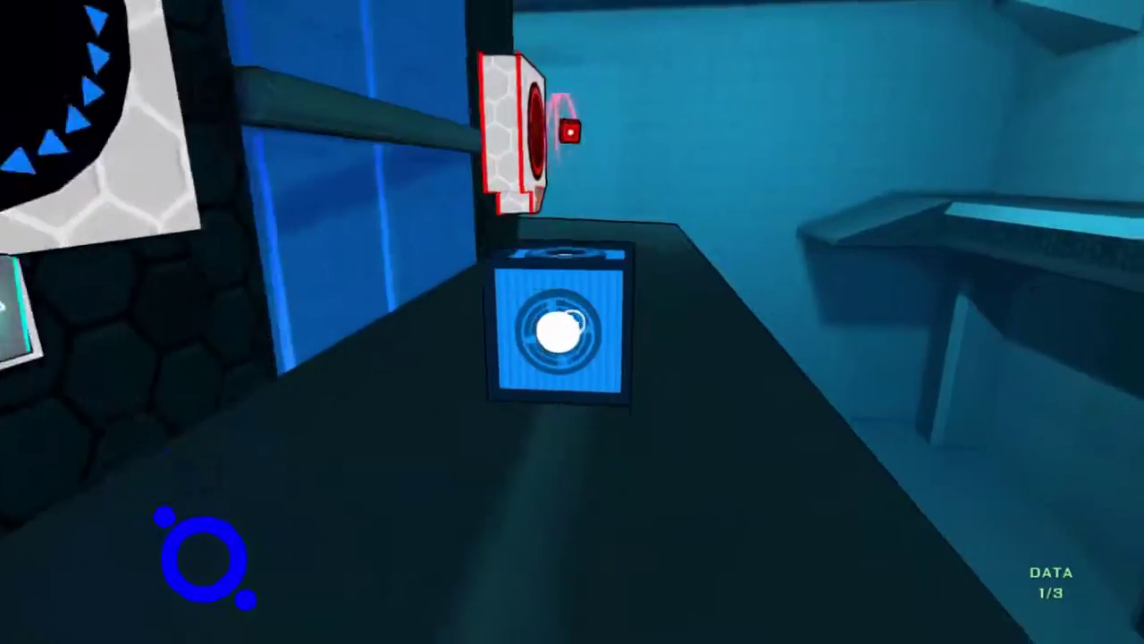
Follow the corridor past the portal panel toward the glowing data piece.
{"action": "key", "text": "w"}
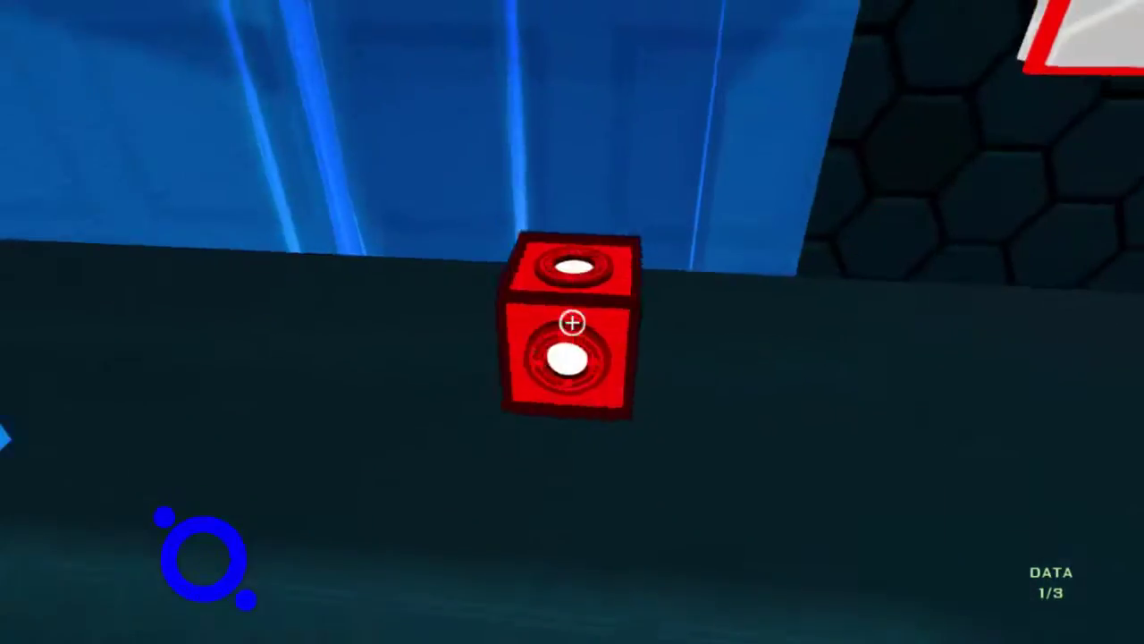
{"action": "key", "text": "w"}
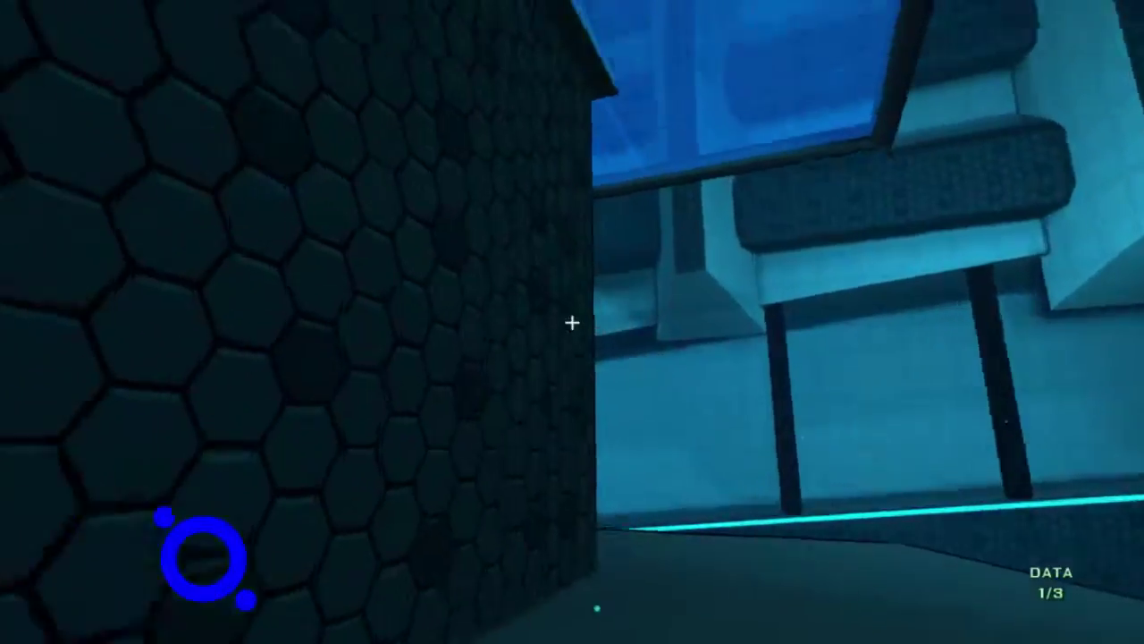
{"action": "key", "text": "w"}
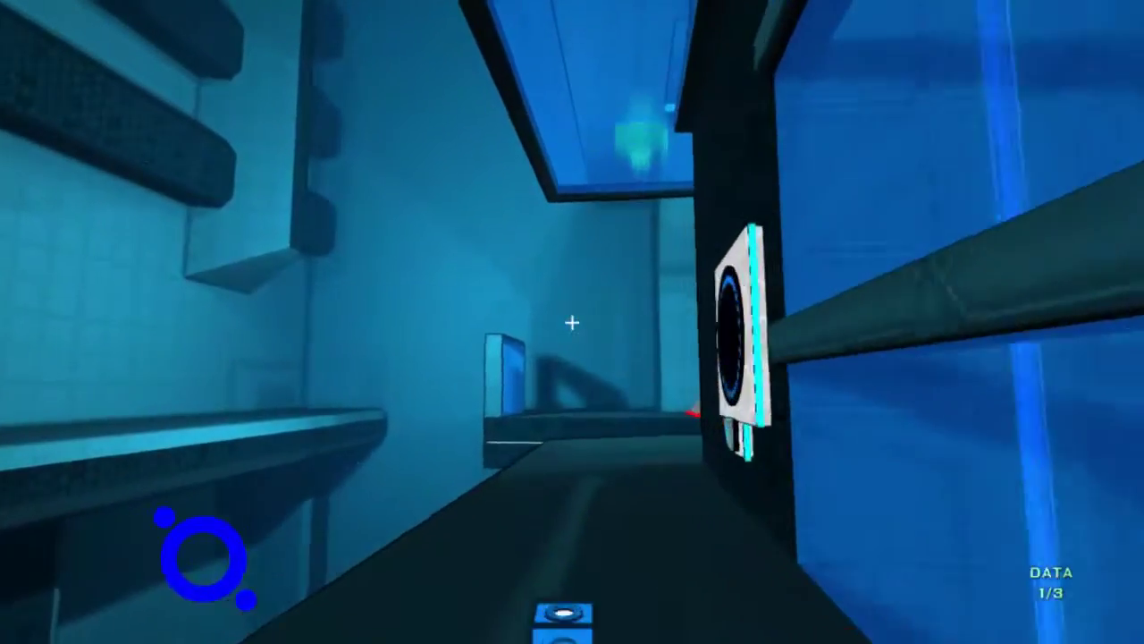
{"action": "key", "text": "w"}
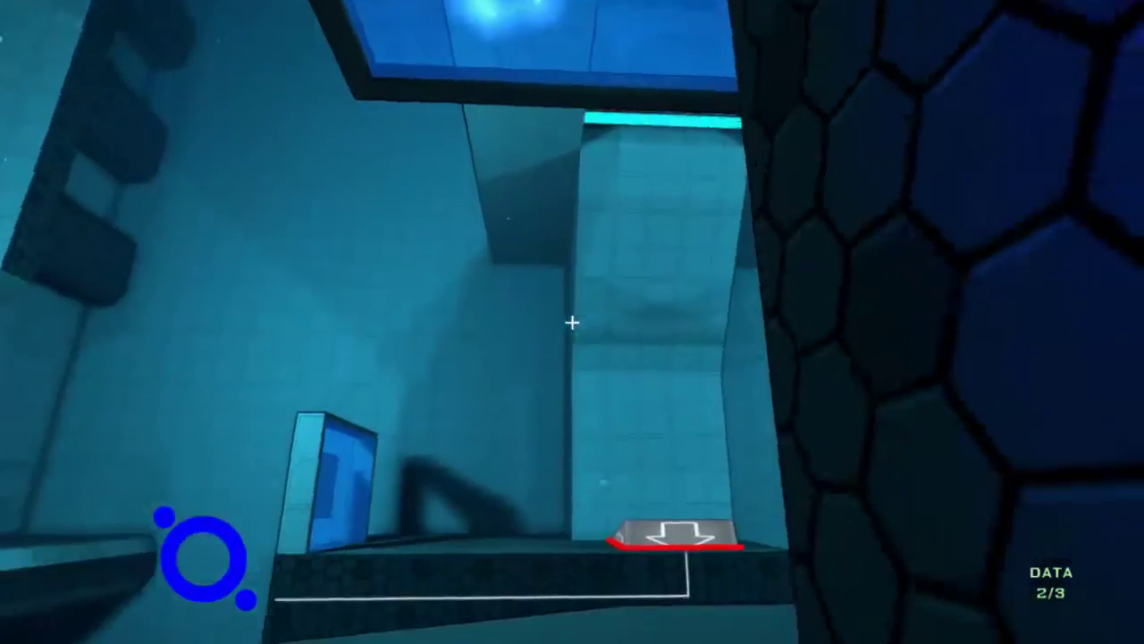
Walk away from the dark hex tower and turn to face the blue cube.
{"action": "key", "text": "w"}
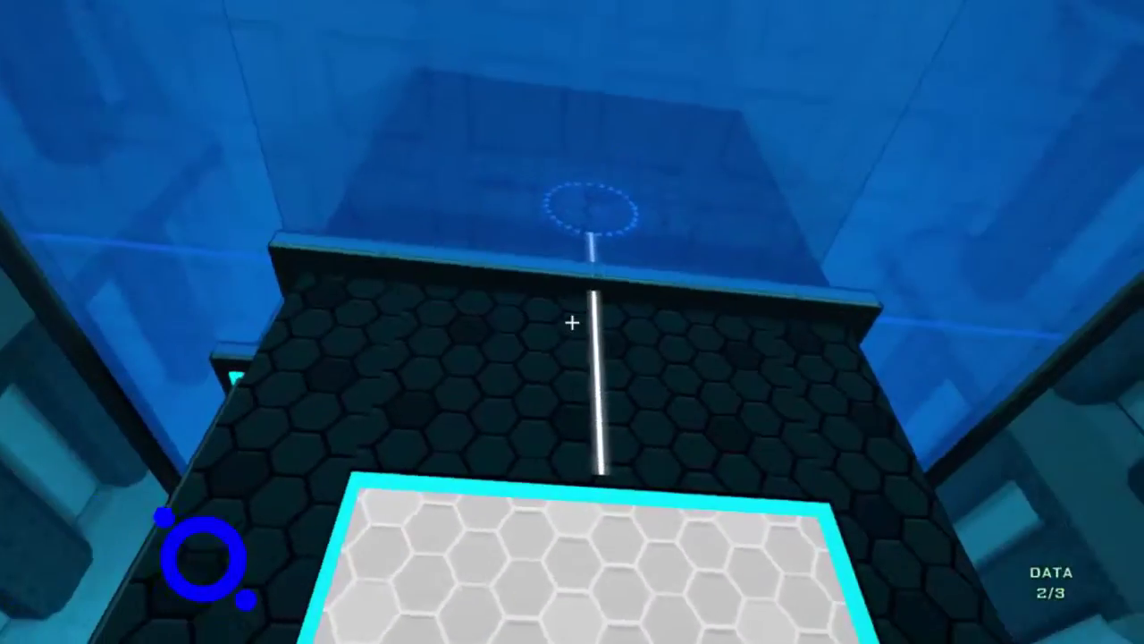
{"action": "key", "text": "w"}
{"action": "key", "text": "w"}
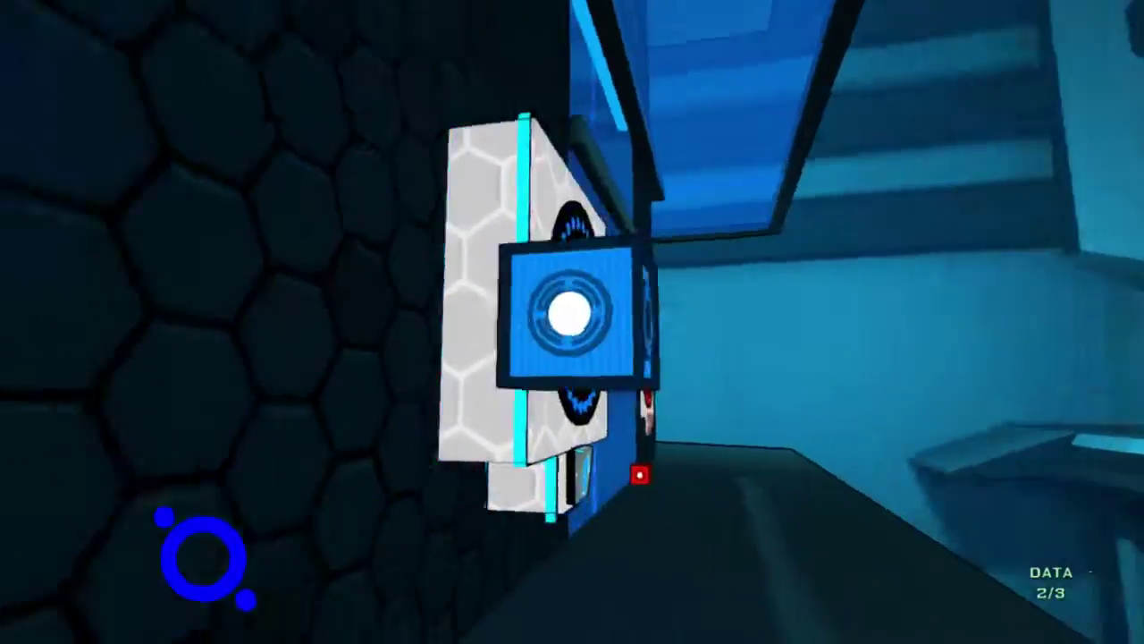
{"action": "key", "text": "w"}
{"action": "key", "text": "w"}
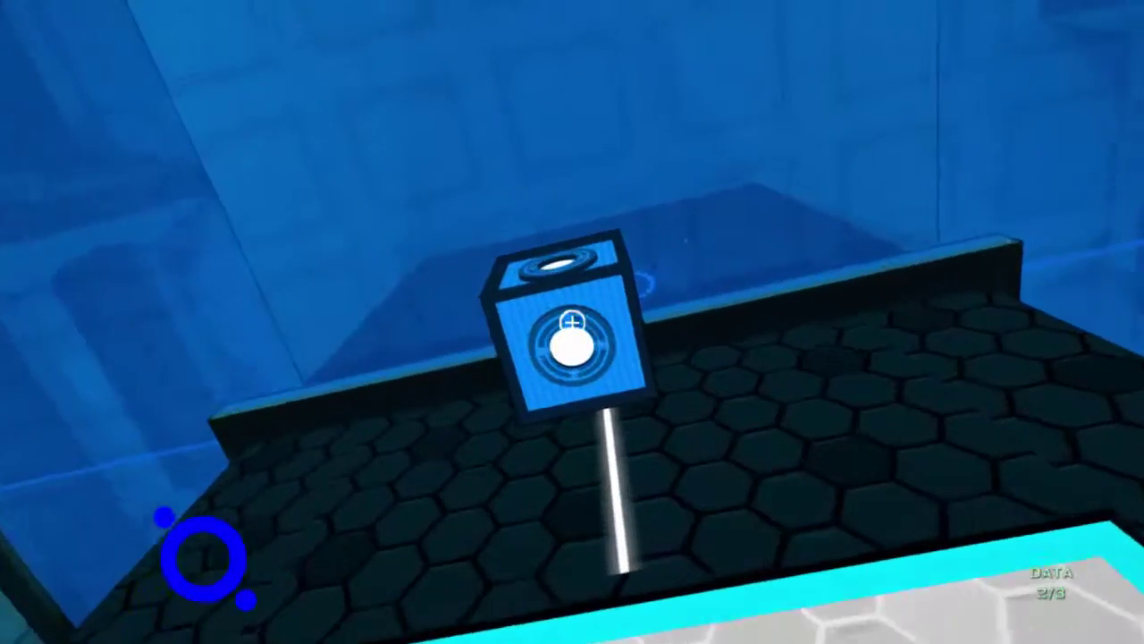
Set the blue cube on the far platform ring and drop through the red-arrow opening.
{"action": "left_click", "coordinate": [572, 321]}
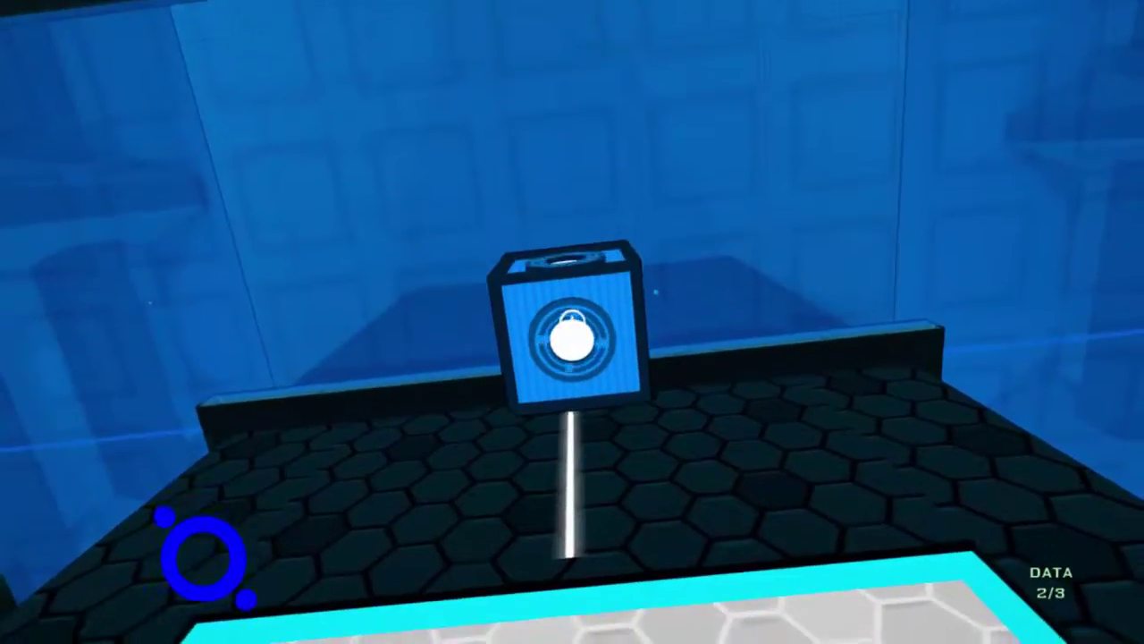
{"action": "key", "text": "s"}
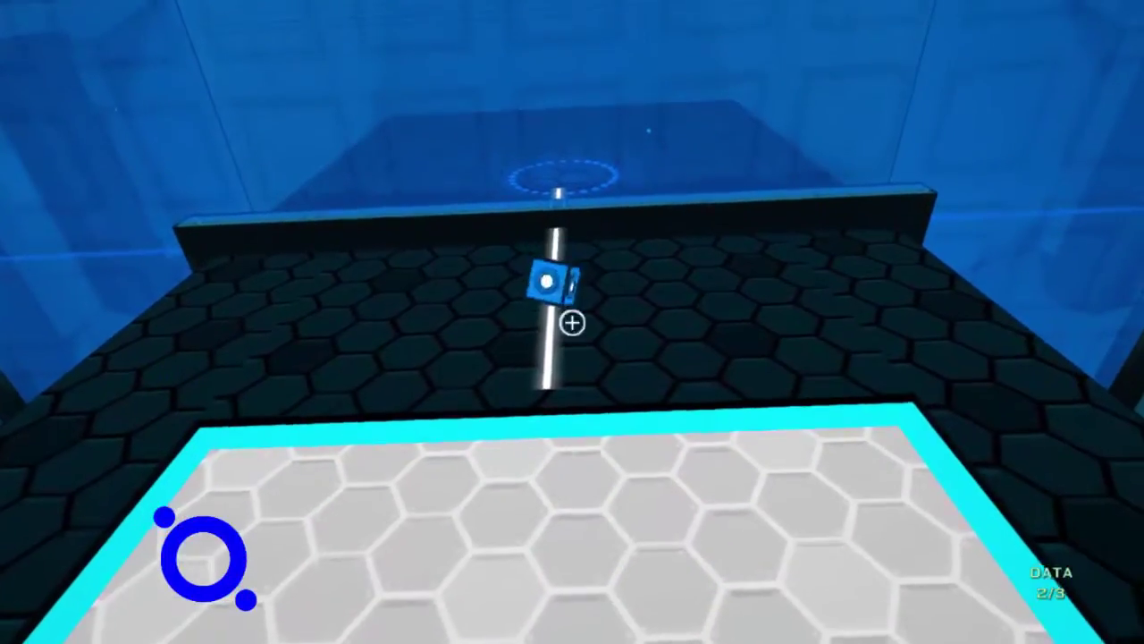
{"action": "left_click", "coordinate": [572, 322]}
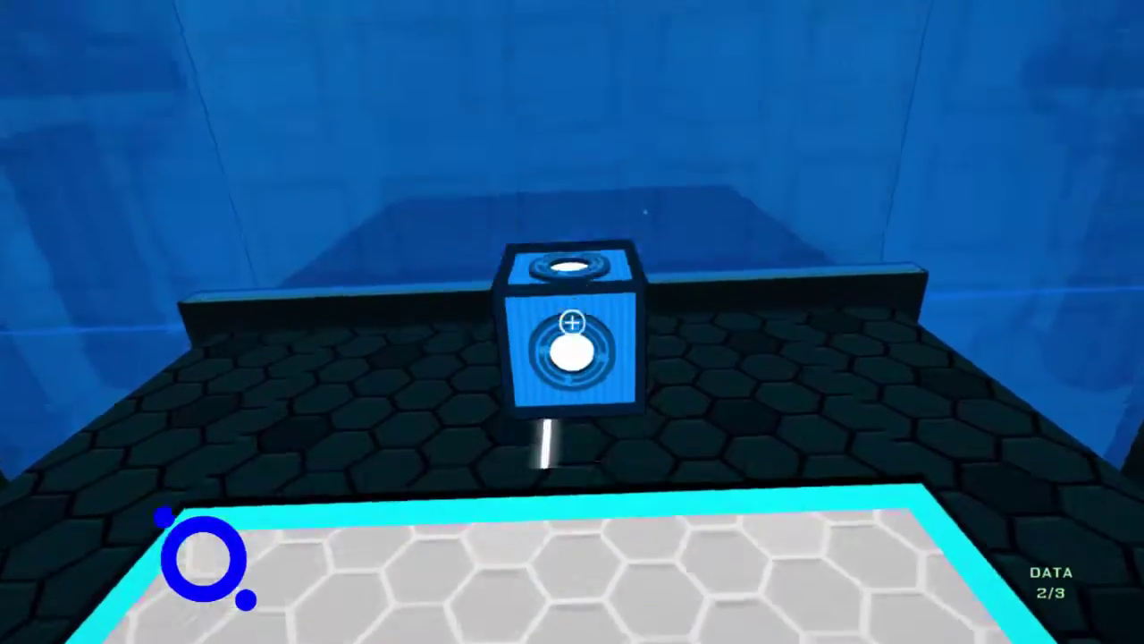
{"action": "key", "text": "s"}
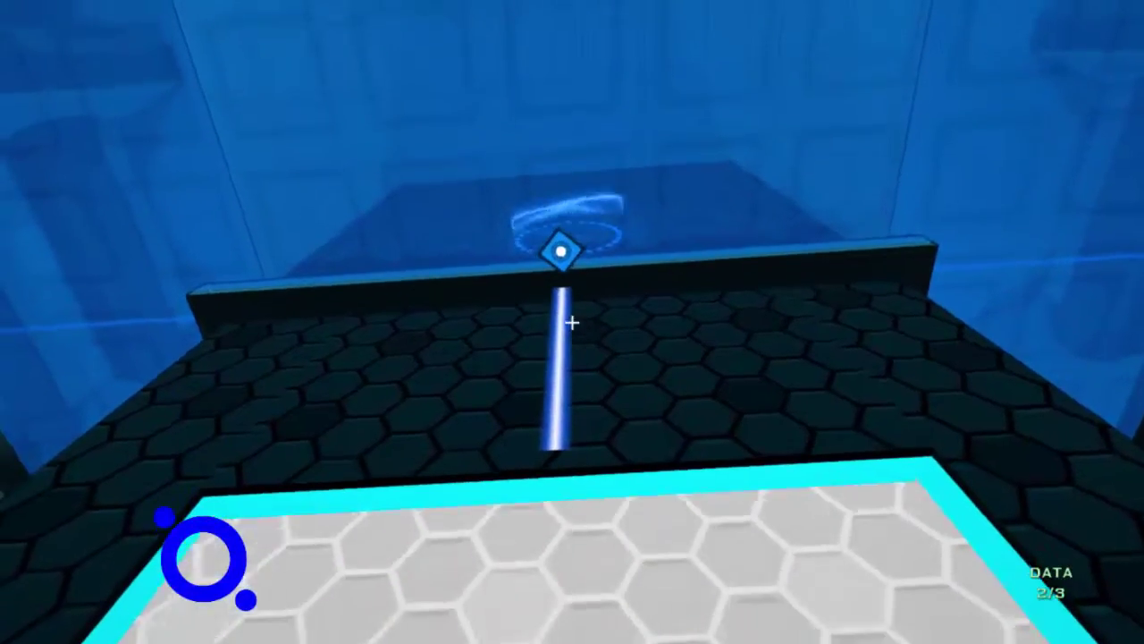
{"action": "key", "text": "s"}
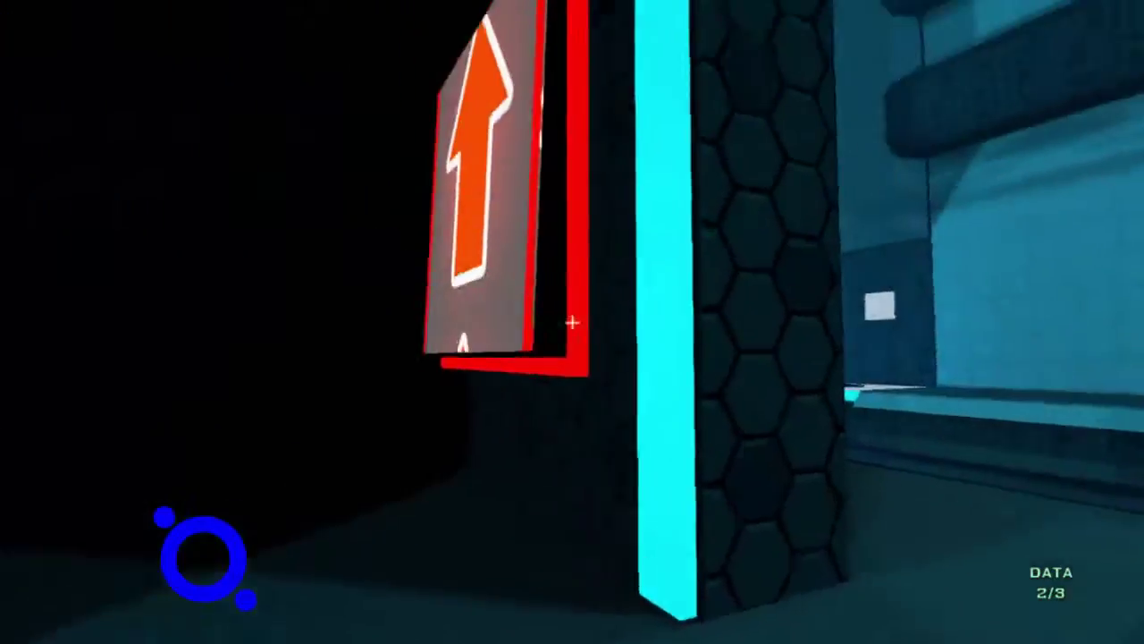